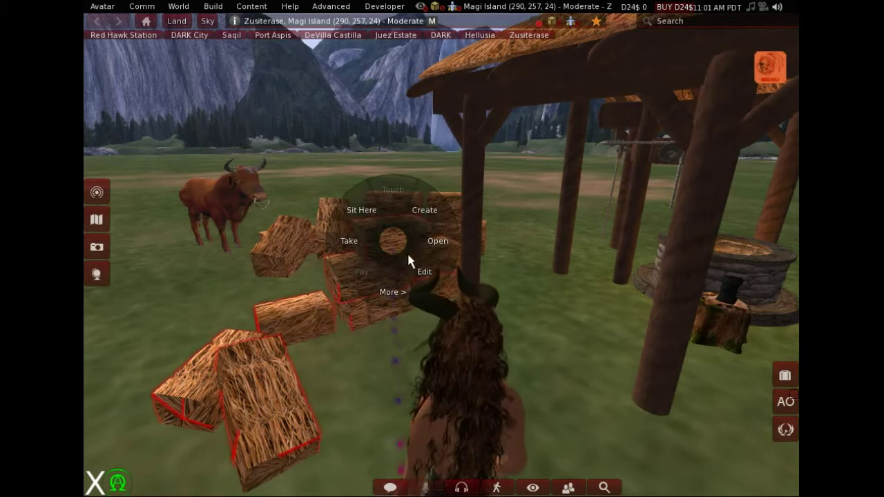
# Step: Inspect the general properties of the straw bale objects in the stack beside the shelter
pyautogui.click(419, 269)
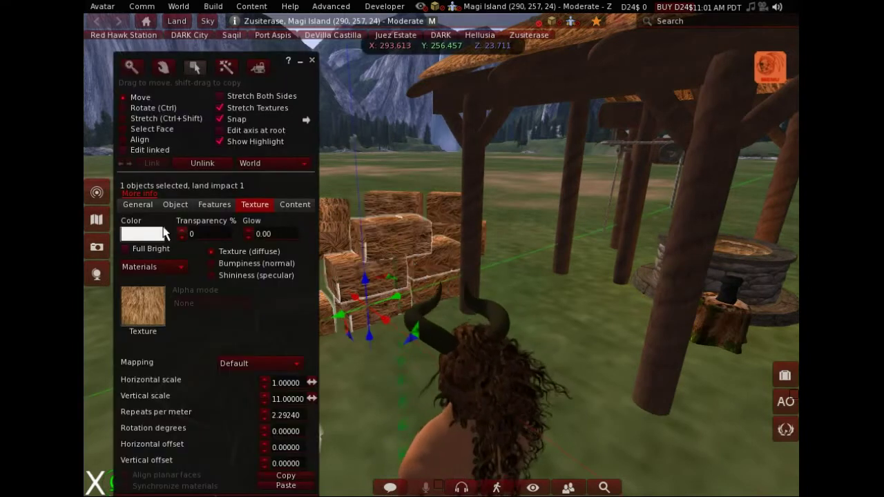
pyautogui.click(138, 205)
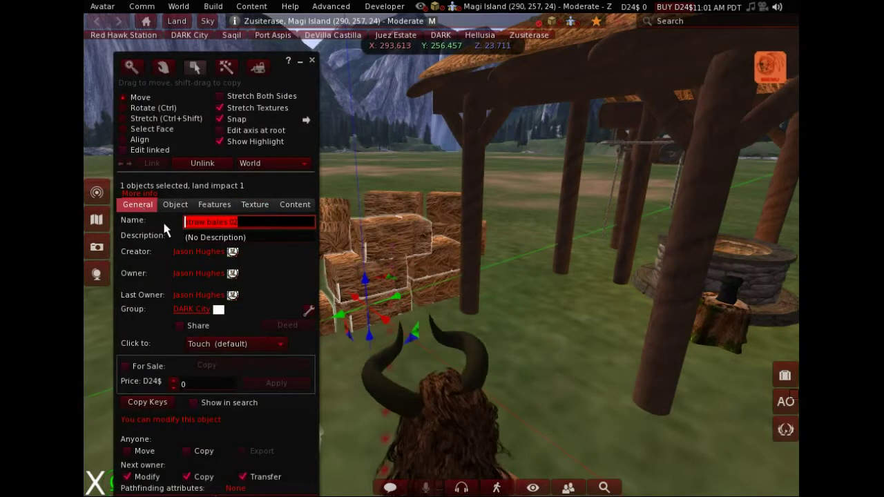
pyautogui.click(391, 200)
pyautogui.press('Left')
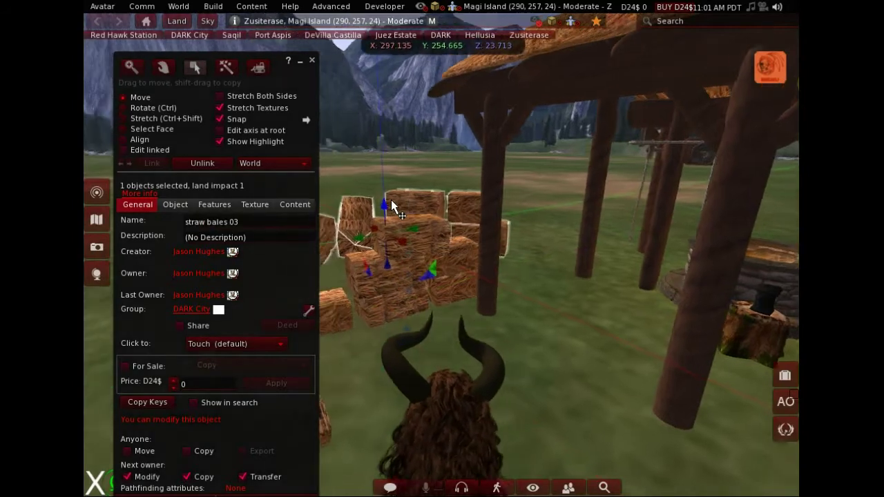
pyautogui.press('Left')
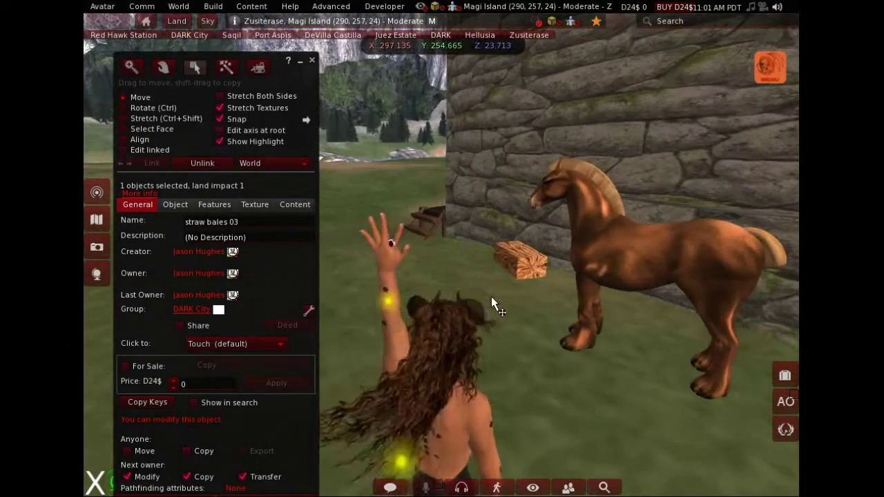
# Step: Walk up to the straw bales in first-person view and check the general properties of the front bale object
pyautogui.press('m')
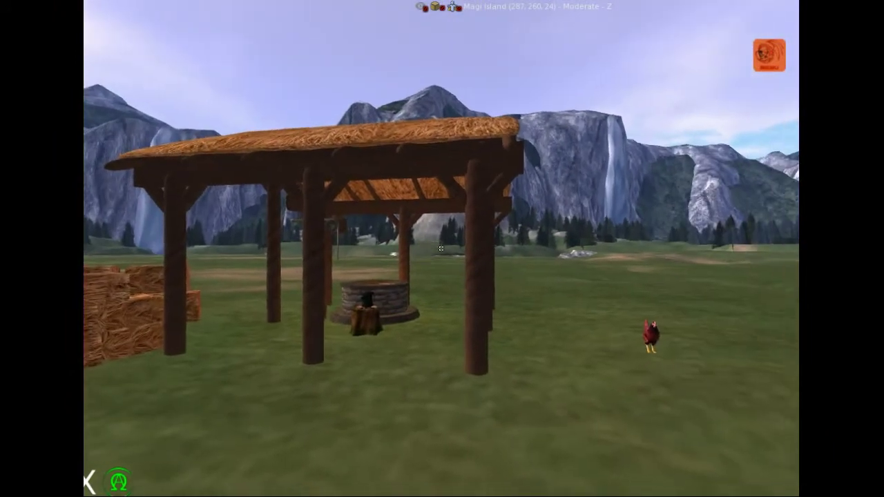
pyautogui.press('w')
pyautogui.press('w')
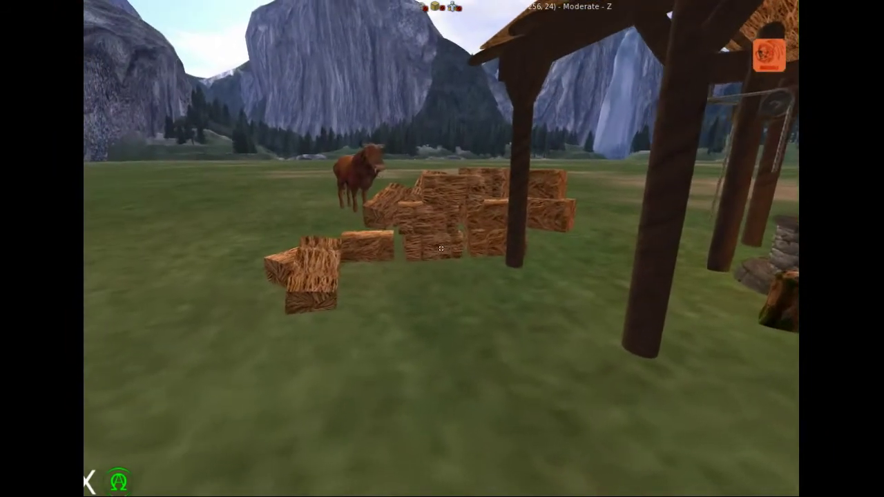
pyautogui.press('Escape')
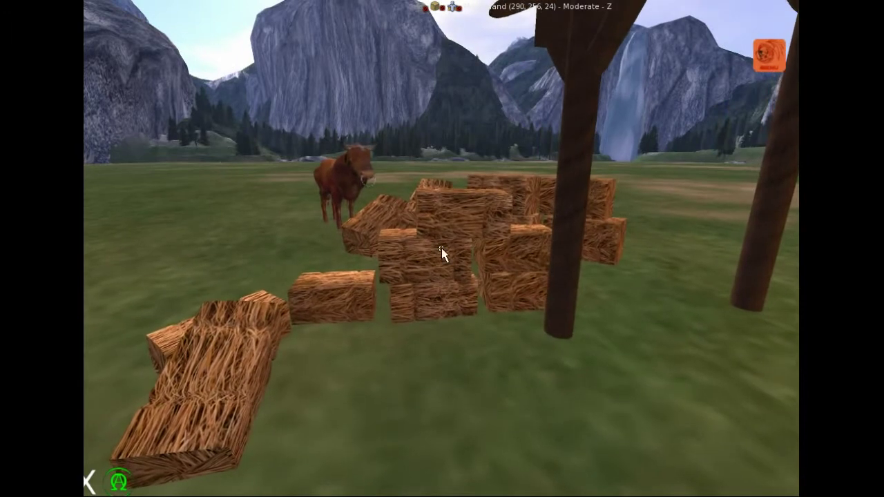
pyautogui.rightClick(451, 234)
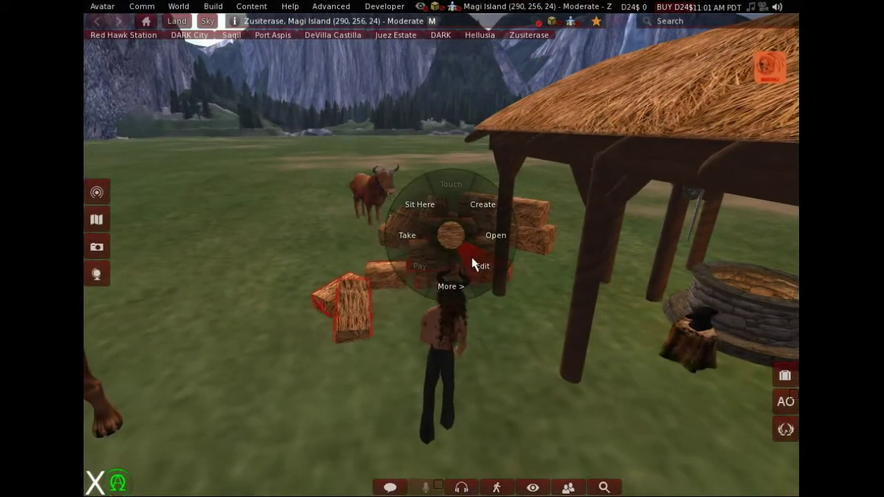
pyautogui.click(475, 266)
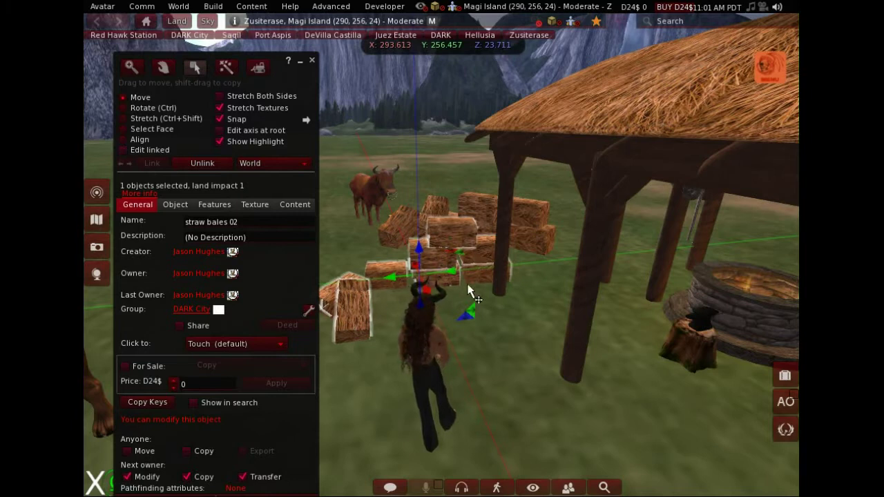
pyautogui.click(312, 61)
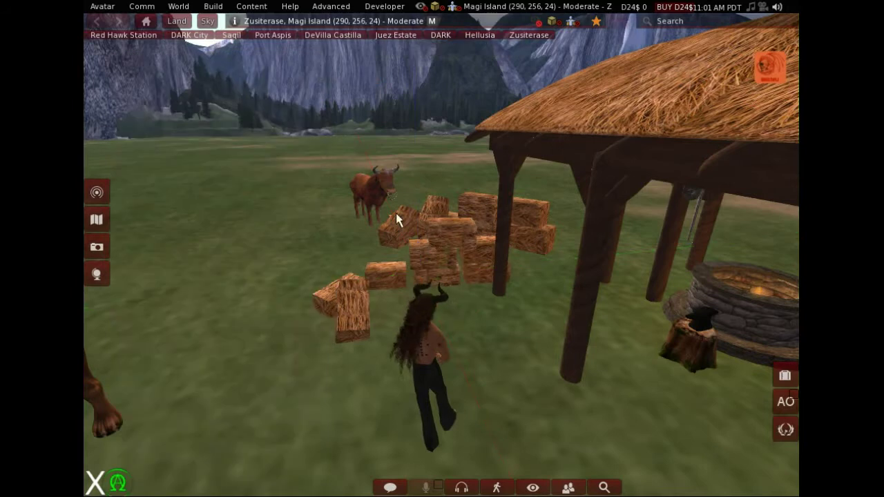
# Step: Examine the straw bale stack up close, plus the horse and loose bale at the foot of the stone tower
pyautogui.scroll(4, 511, 273)
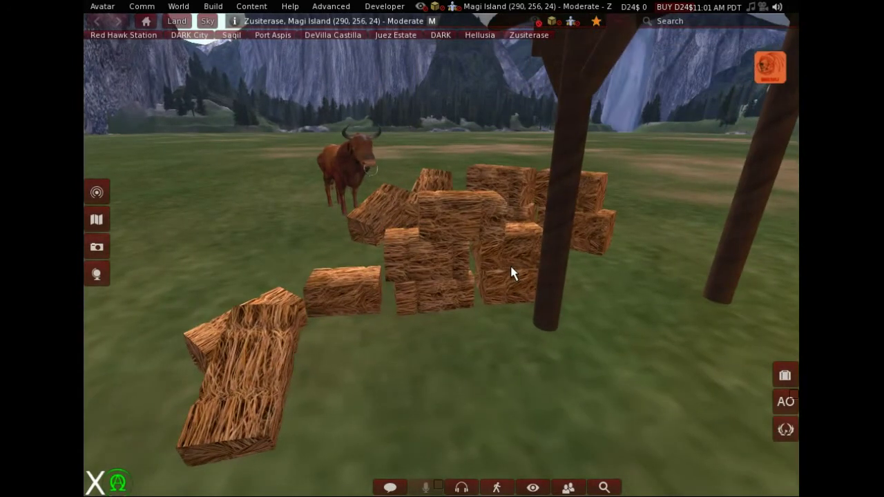
pyautogui.scroll(-3, 511, 273)
pyautogui.press('Left')
pyautogui.scroll(4, 512, 273)
pyautogui.press('Up')
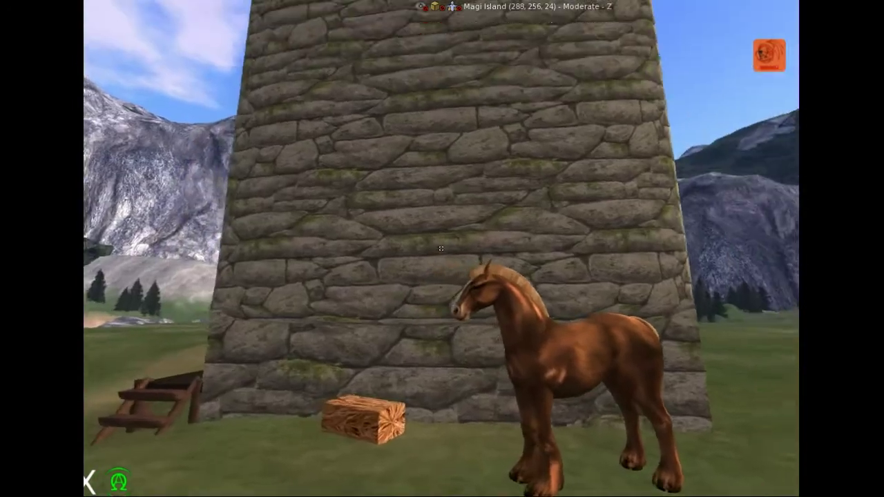
pyautogui.press('Left')
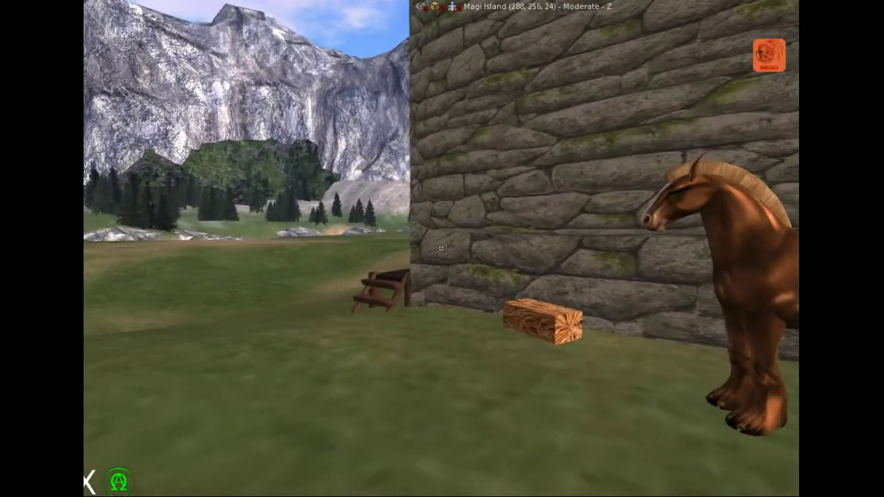
pyautogui.scroll(-5, 440, 249)
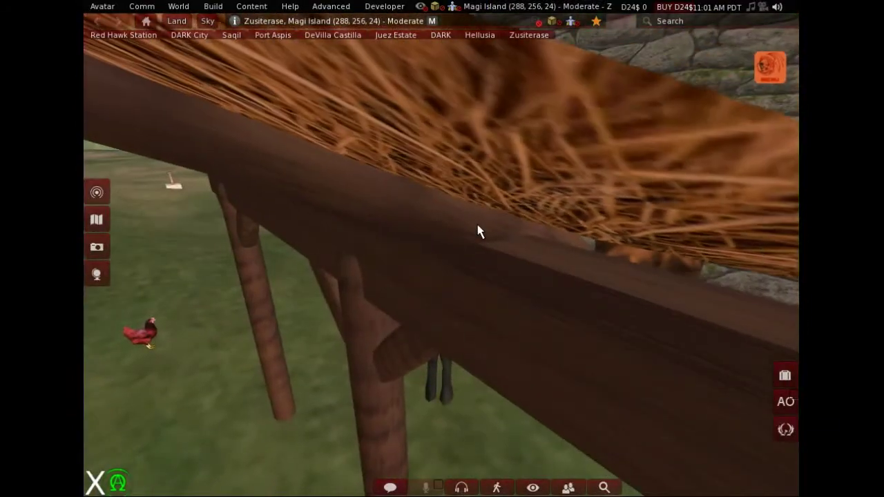
# Step: Survey the stone tower and the surrounding island from a distant aerial view, returning to the avatar's own view
pyautogui.scroll(2, 478, 226)
pyautogui.scroll(5, 449, 261)
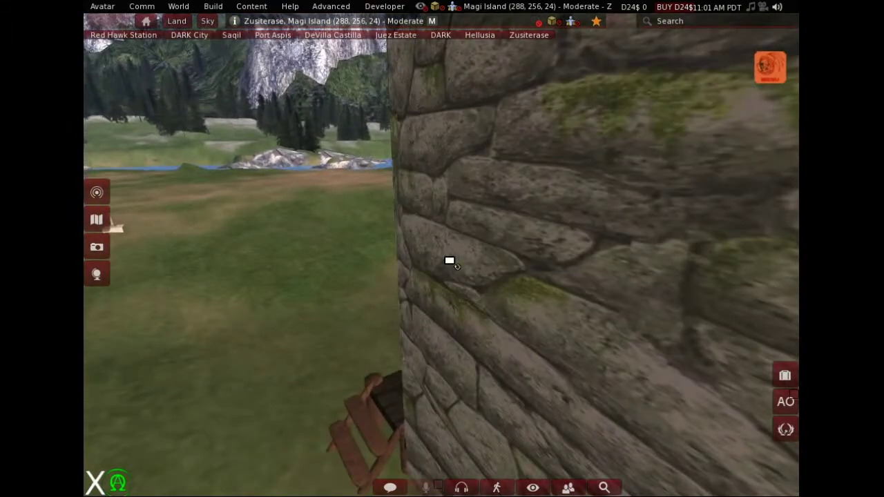
pyautogui.scroll(-5, 450, 261)
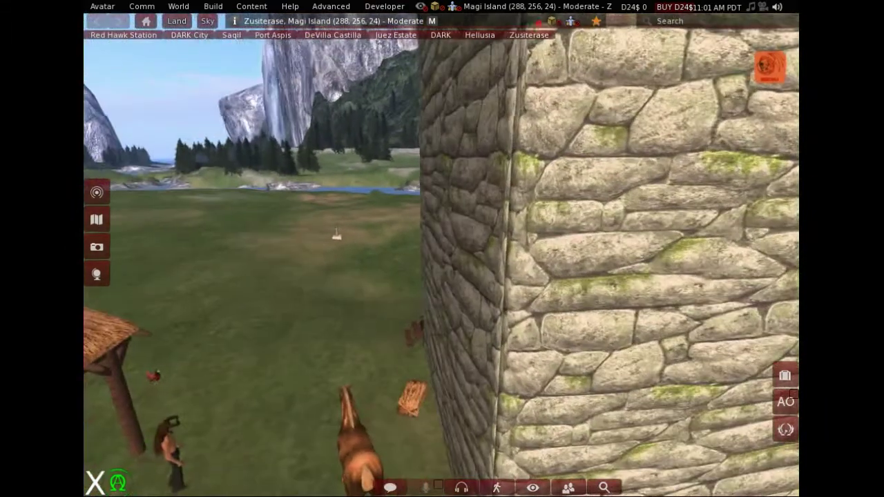
pyautogui.scroll(3, 449, 278)
pyautogui.scroll(-5, 449, 279)
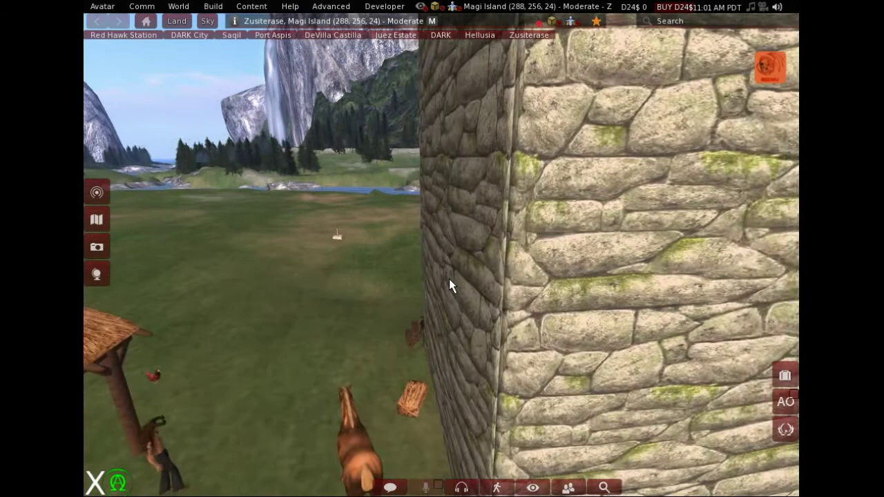
pyautogui.keyDown('ctrl'); pyautogui.keyDown('alt'); pyautogui.moveTo(346, 237); pyautogui.dragTo(584, 256); pyautogui.keyUp('alt'); pyautogui.keyUp('ctrl')
pyautogui.keyDown('ctrl'); pyautogui.keyDown('alt'); pyautogui.click(670, 234); pyautogui.keyUp('alt'); pyautogui.keyUp('ctrl')
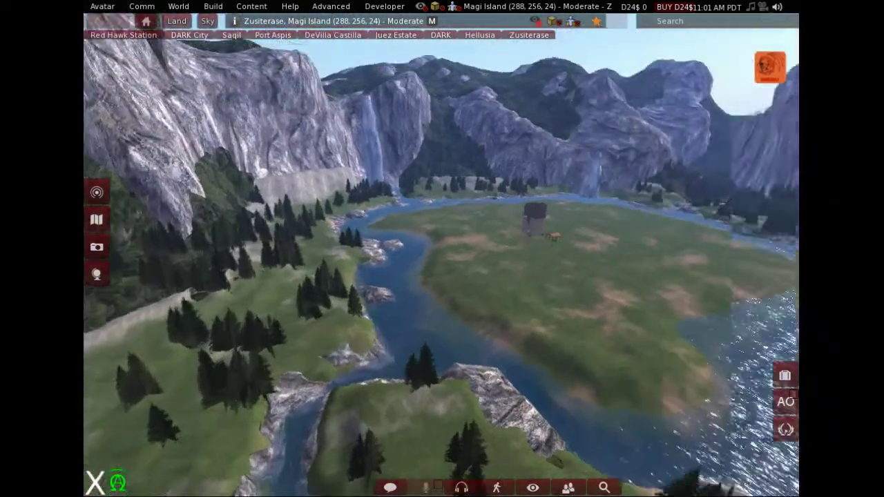
pyautogui.press('Escape')
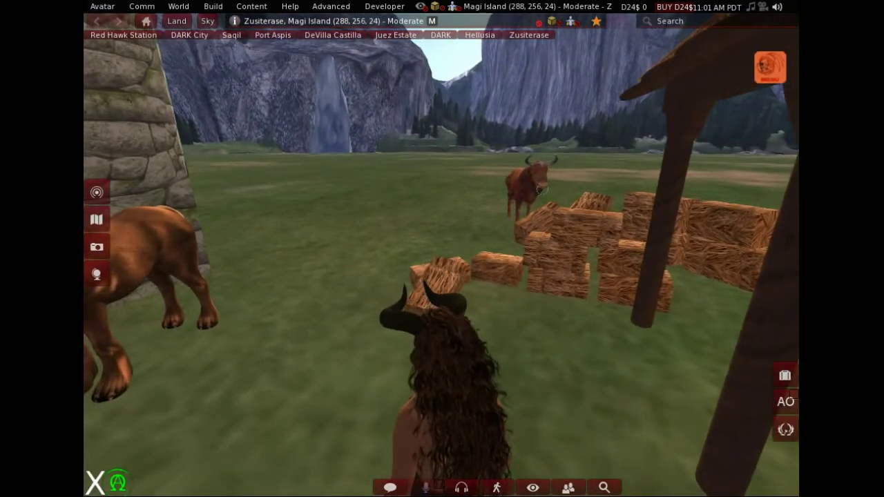
# Step: Walk the avatar in first-person view to the wooden steps at the tower's corner and try climbing them
pyautogui.press('Left')
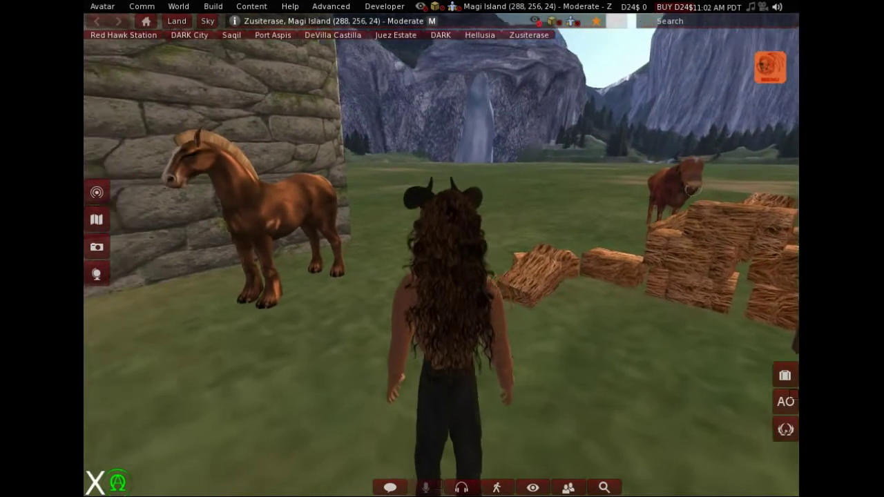
pyautogui.press('Left')
pyautogui.press('Up')
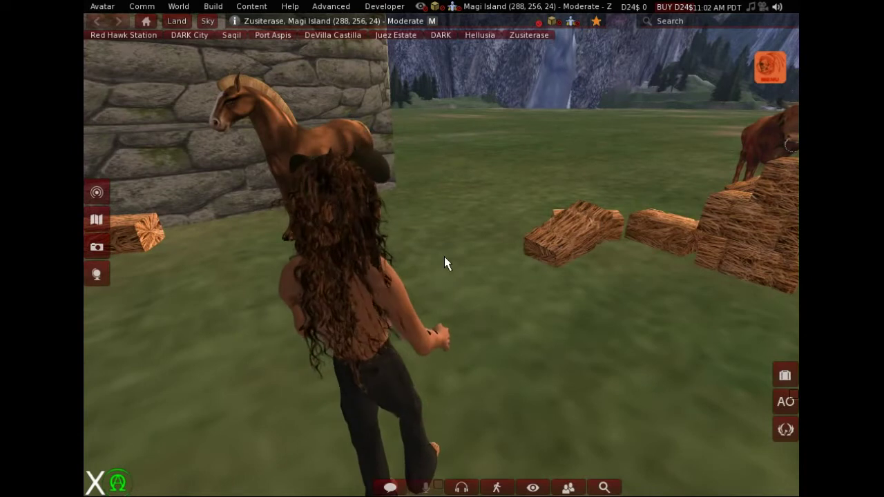
pyautogui.scroll(8, 444, 263)
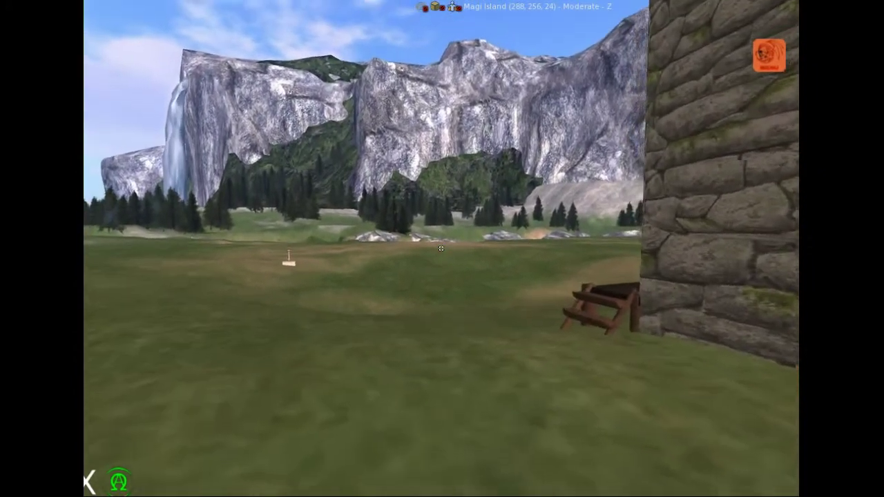
pyautogui.press('w')
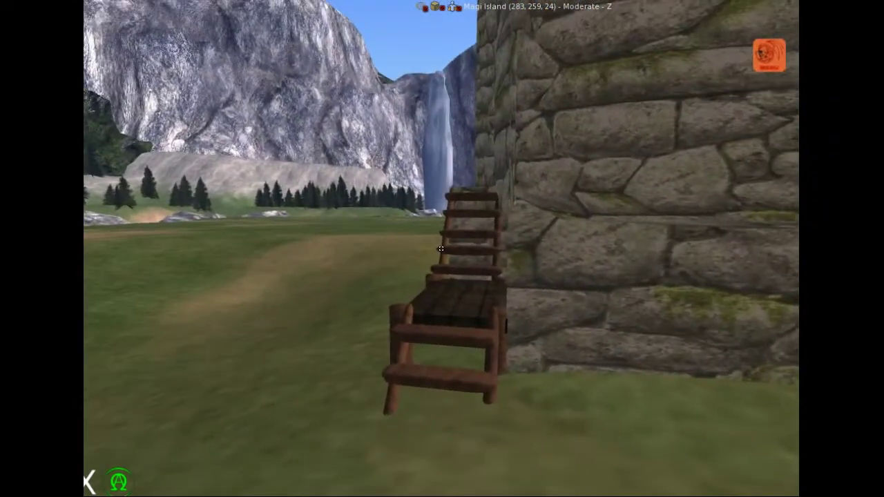
pyautogui.press('w')
pyautogui.press('w')
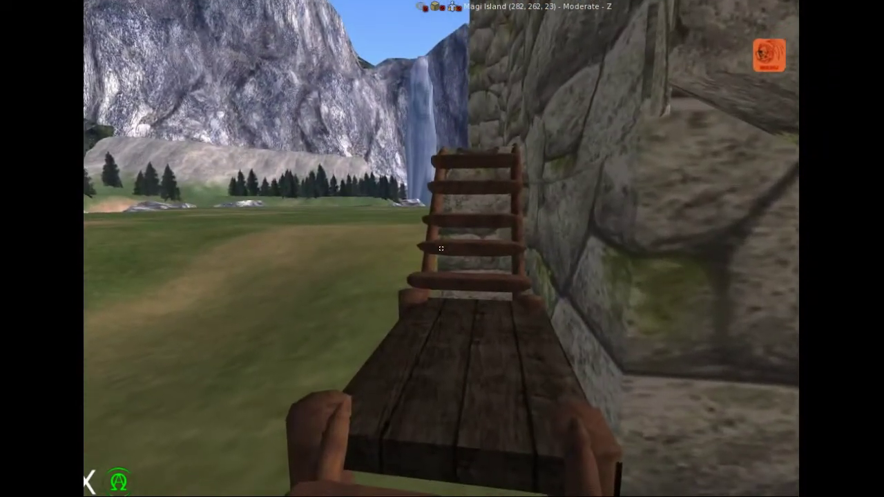
pyautogui.press('s')
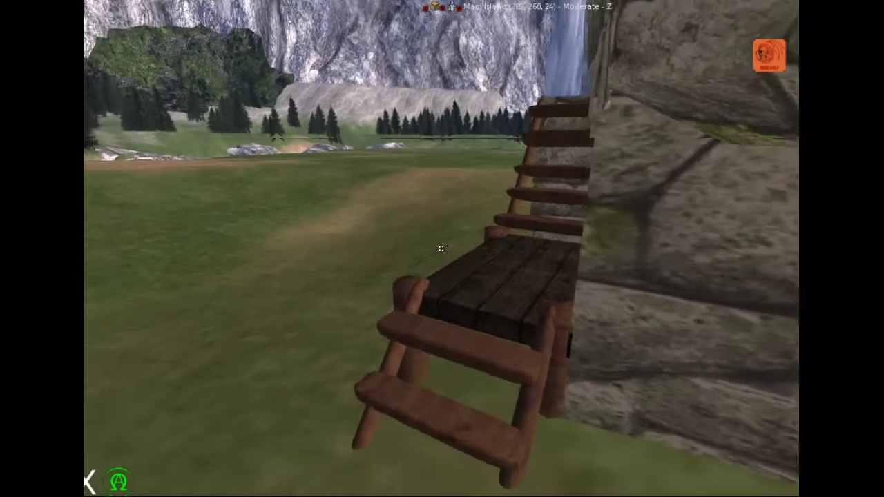
pyautogui.press('w')
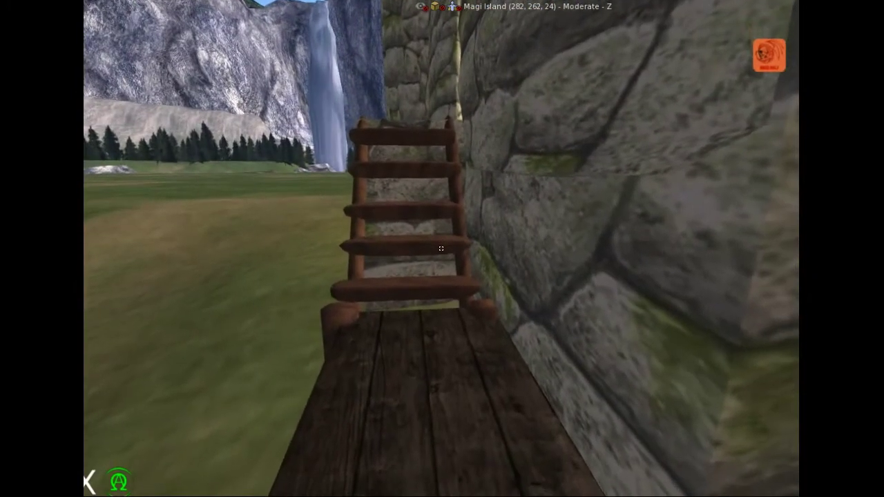
pyautogui.press('s')
pyautogui.press('Escape')
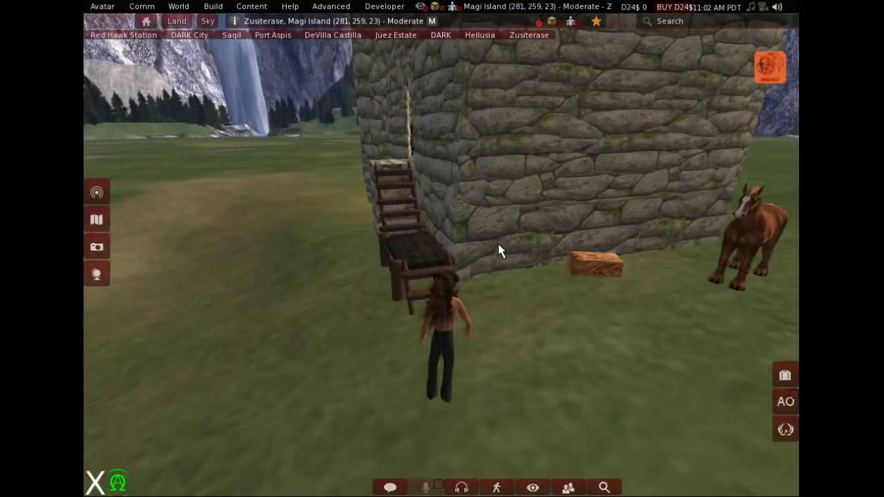
# Step: Create a box primitive against the stone tower's wall, high above the rope at the wooden steps
pyautogui.rightClick(498, 244)
pyautogui.click(491, 244)
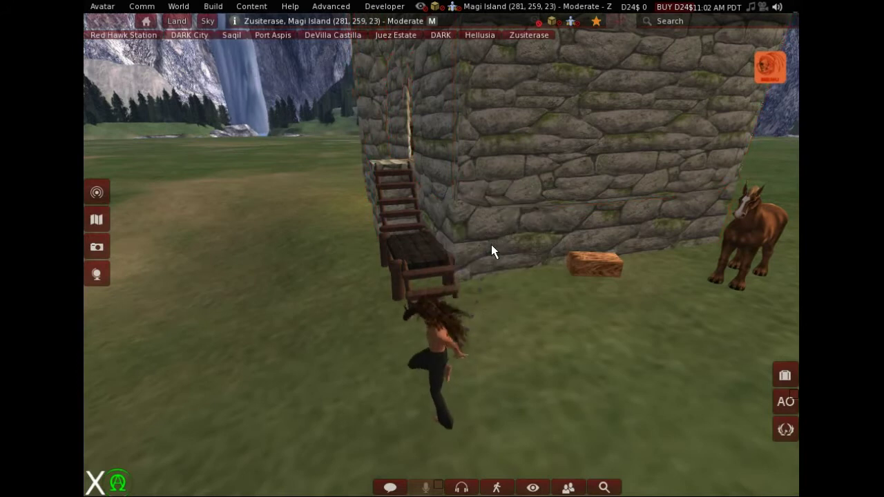
pyautogui.scroll(4, 483, 245)
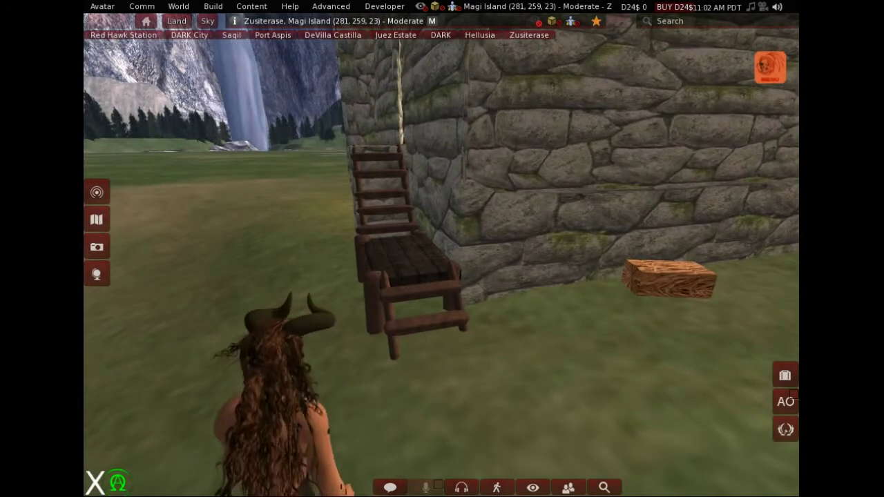
pyautogui.keyDown('ctrl'); pyautogui.keyDown('alt'); pyautogui.click(393, 73); pyautogui.keyUp('alt'); pyautogui.keyUp('ctrl')
pyautogui.keyDown('ctrl'); pyautogui.keyDown('alt'); pyautogui.click(412, 130); pyautogui.keyUp('alt'); pyautogui.keyUp('ctrl')
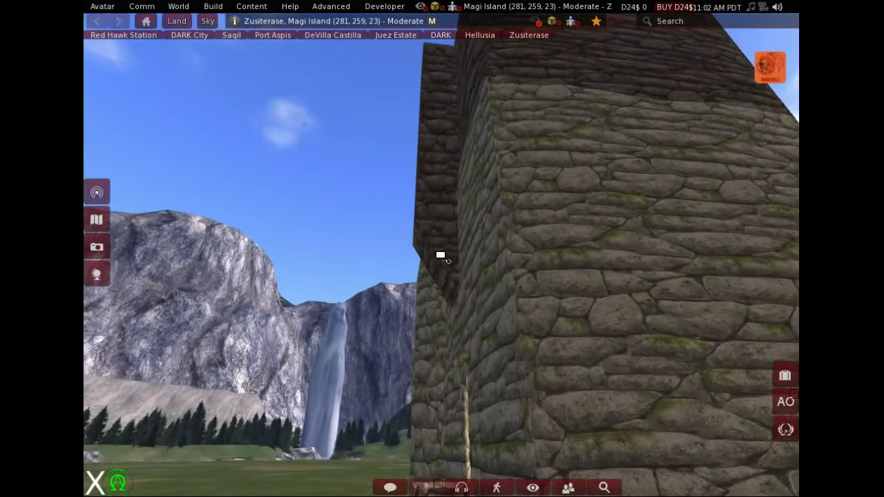
pyautogui.scroll(4, 438, 258)
pyautogui.keyDown('ctrl'); pyautogui.keyDown('alt'); pyautogui.moveTo(414, 163); pyautogui.dragTo(442, 255); pyautogui.keyUp('alt'); pyautogui.keyUp('ctrl')
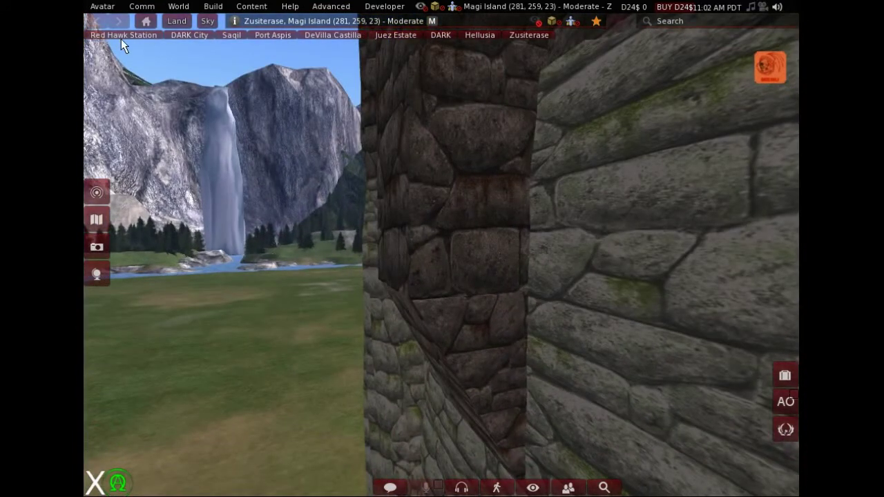
pyautogui.click(213, 7)
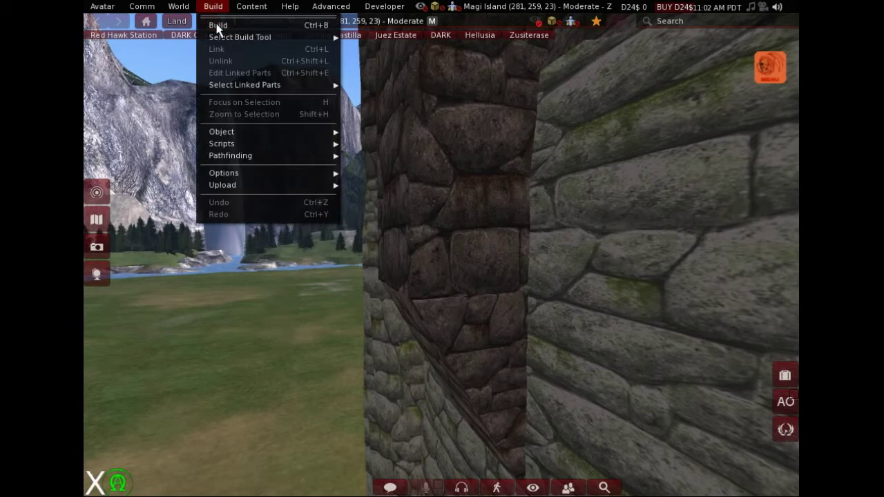
pyautogui.click(216, 23)
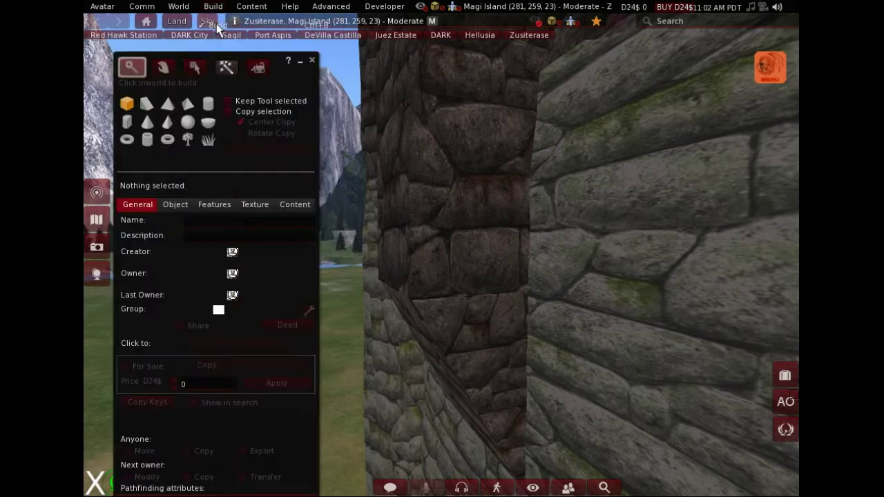
pyautogui.keyDown('alt'); pyautogui.click(457, 258); pyautogui.keyUp('alt')
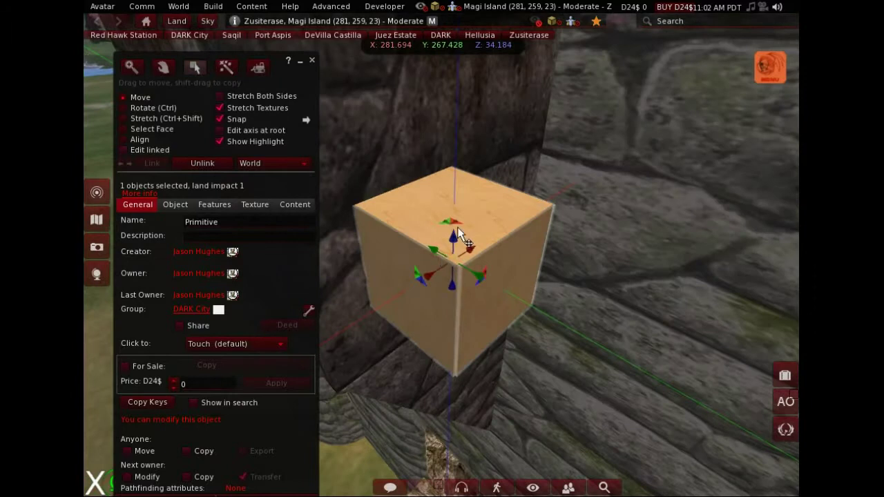
# Step: Replace the box on the tower wall with a cylinder primitive and hollow the cylinder to 49.995
pyautogui.rightClick(457, 236)
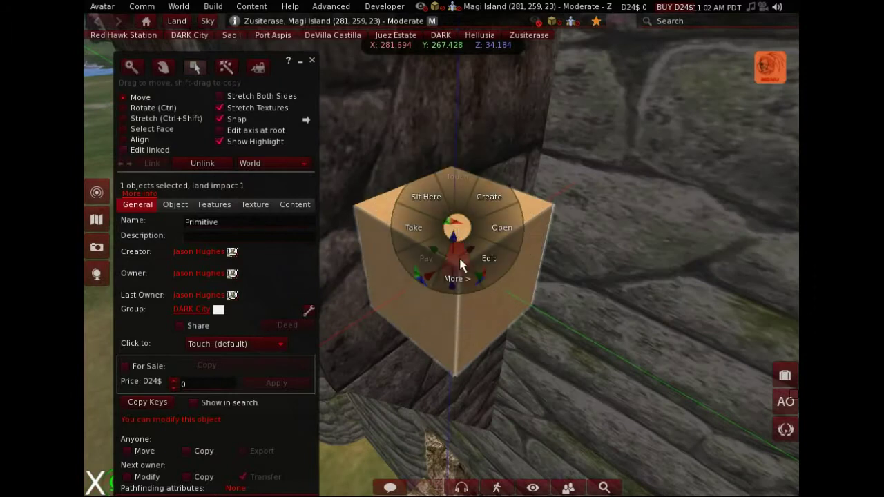
pyautogui.click(498, 231)
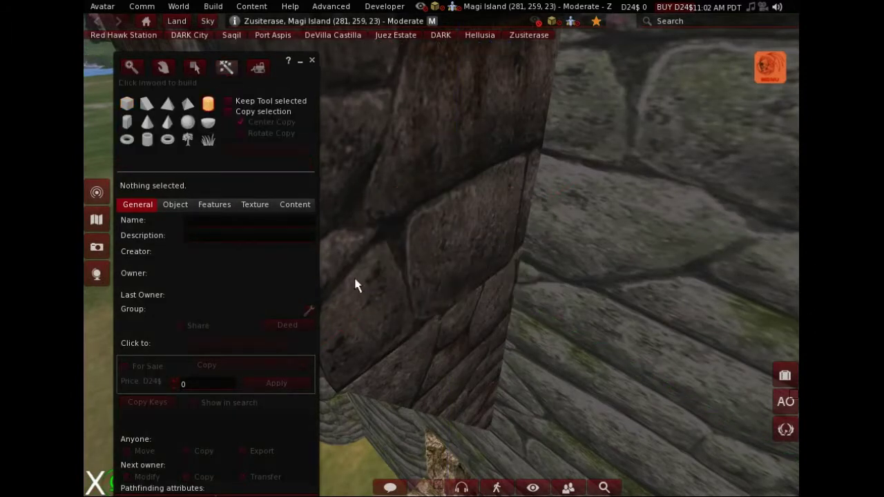
pyautogui.click(423, 279)
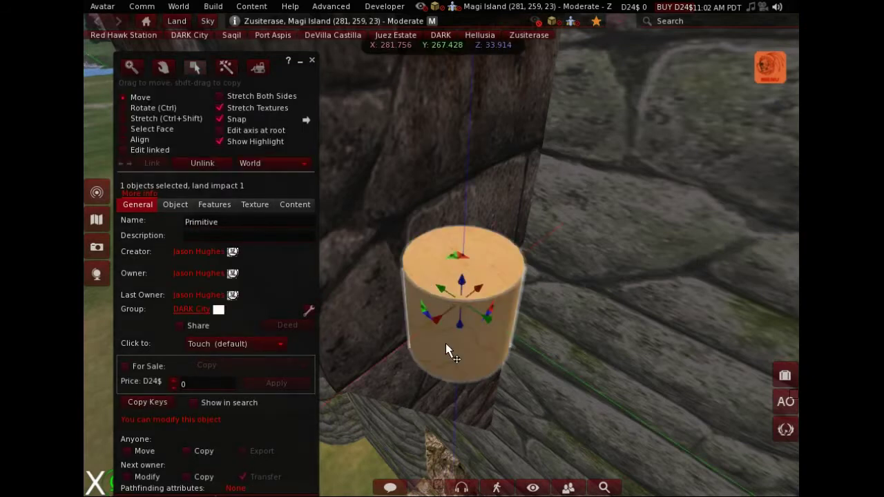
pyautogui.click(174, 205)
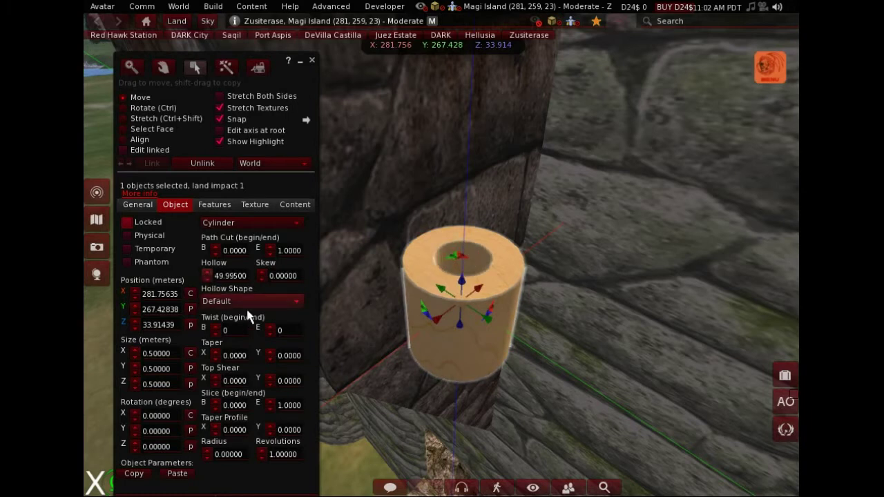
# Step: Delete the hollow cylinder from the tower wall and close the build window
pyautogui.rightClick(467, 335)
pyautogui.click(466, 384)
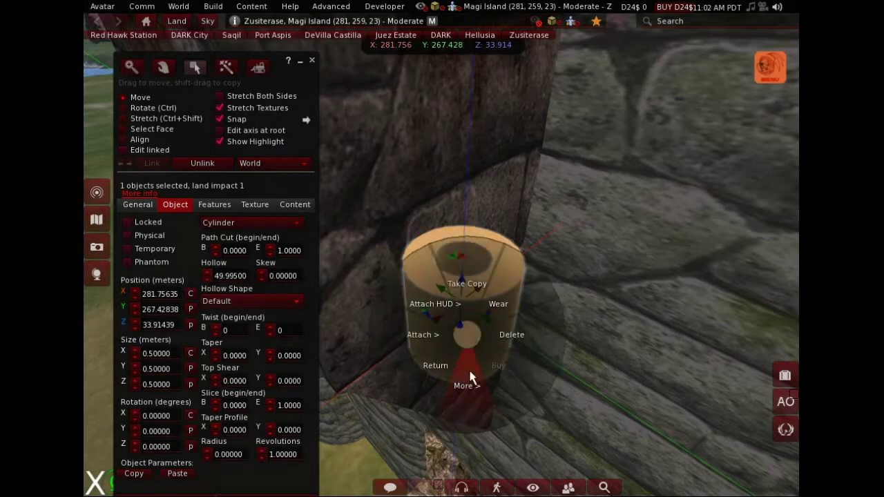
pyautogui.click(509, 343)
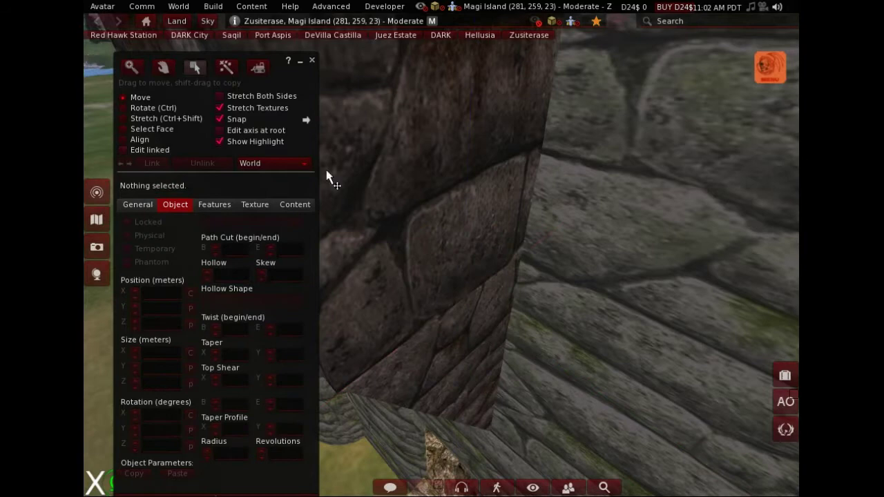
pyautogui.click(313, 64)
# Step: Walk the avatar in first-person view to the anvil under the thatched shelter, finishing in the third-person view
pyautogui.press('m')
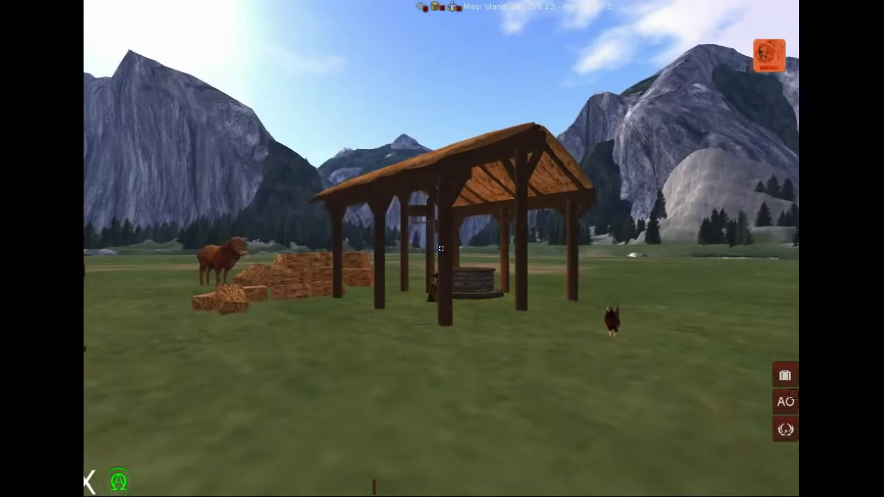
pyautogui.press('w')
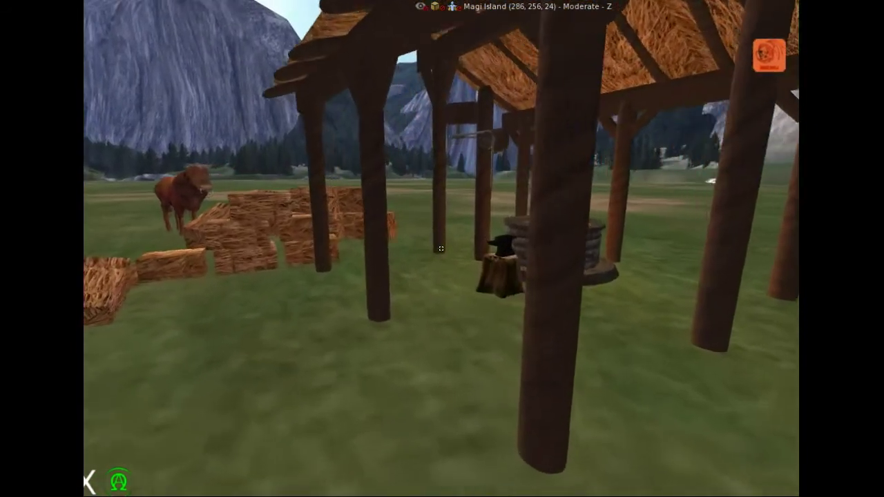
pyautogui.press('w')
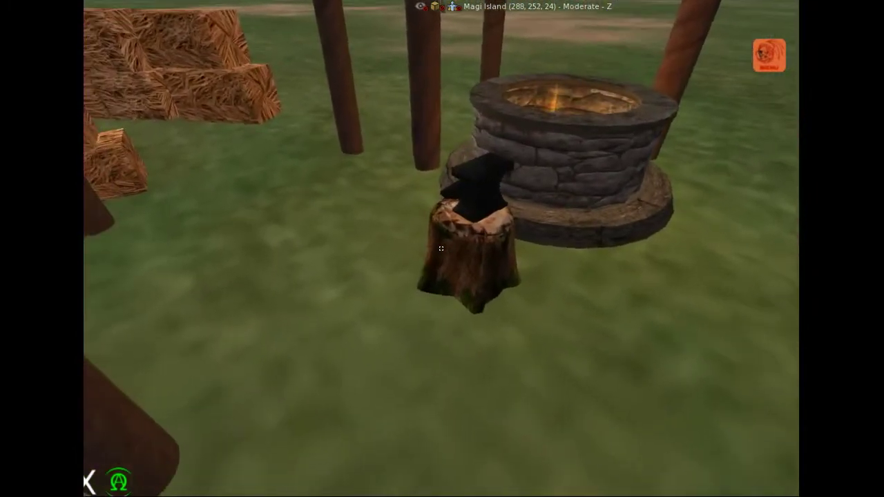
pyautogui.press('w')
pyautogui.press('Escape')
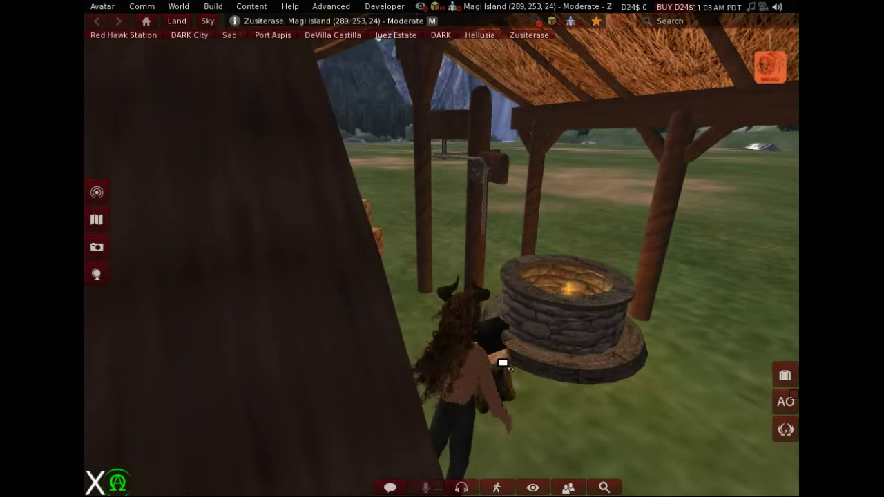
# Step: Examine the anvil on its tree stump up close and check its object and general properties
pyautogui.keyDown('ctrl'); pyautogui.keyDown('alt'); pyautogui.moveTo(503, 362); pyautogui.dragTo(445, 355); pyautogui.keyUp('alt'); pyautogui.keyUp('ctrl')
pyautogui.keyDown('alt'); pyautogui.click(441, 260); pyautogui.keyUp('alt')
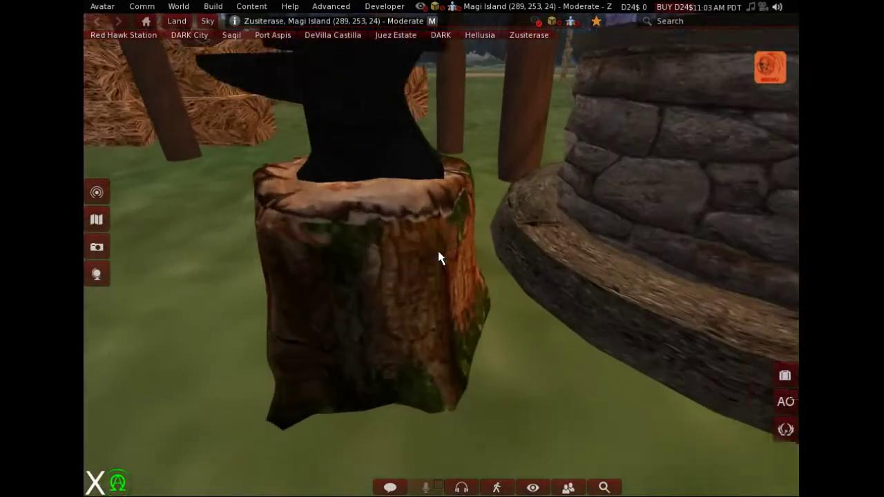
pyautogui.keyDown('ctrl'); pyautogui.keyDown('alt'); pyautogui.moveTo(437, 256); pyautogui.dragTo(390, 220); pyautogui.keyUp('alt'); pyautogui.keyUp('ctrl')
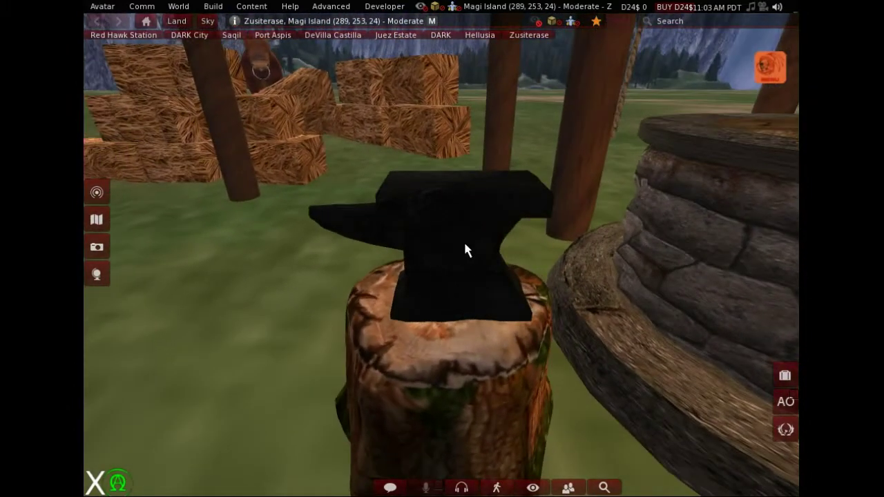
pyautogui.rightClick(464, 239)
pyautogui.click(495, 275)
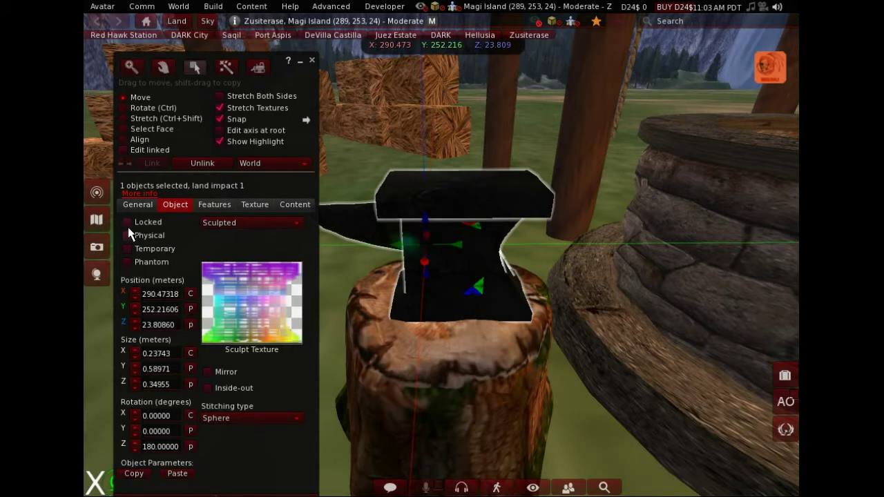
pyautogui.click(137, 205)
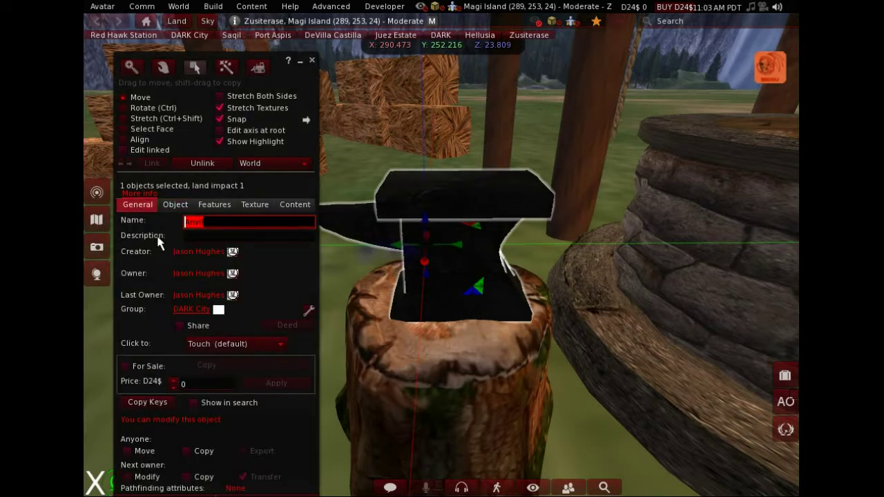
pyautogui.click(311, 61)
# Step: Examine the round stone fire pit beside the anvil up close from its base to its rim
pyautogui.scroll(-3, 607, 274)
pyautogui.keyDown('ctrl'); pyautogui.keyDown('alt'); pyautogui.moveTo(637, 290); pyautogui.dragTo(629, 225); pyautogui.keyUp('alt'); pyautogui.keyUp('ctrl')
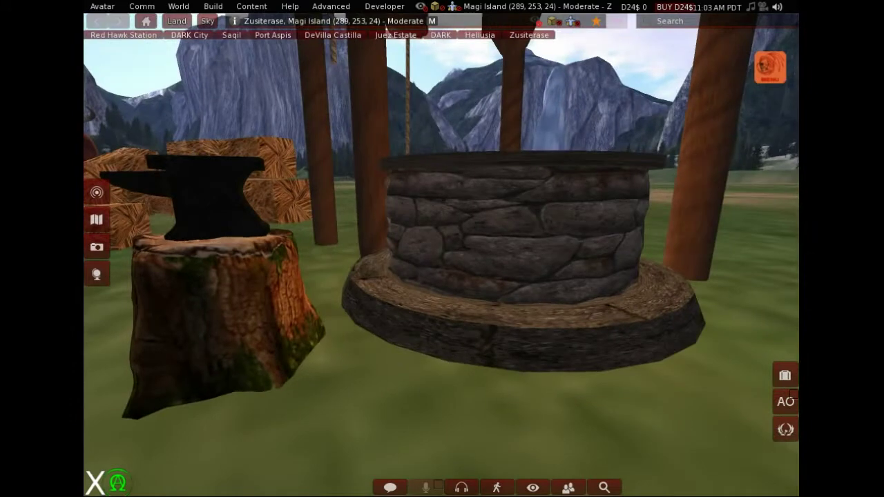
pyautogui.scroll(6, 421, 260)
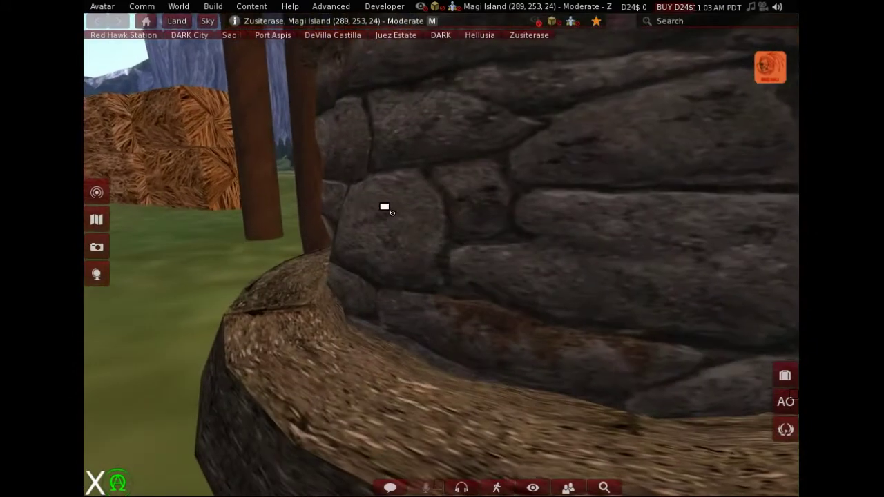
pyautogui.keyDown('ctrl'); pyautogui.keyDown('alt'); pyautogui.moveTo(385, 207); pyautogui.dragTo(794, 161); pyautogui.keyUp('alt'); pyautogui.keyUp('ctrl')
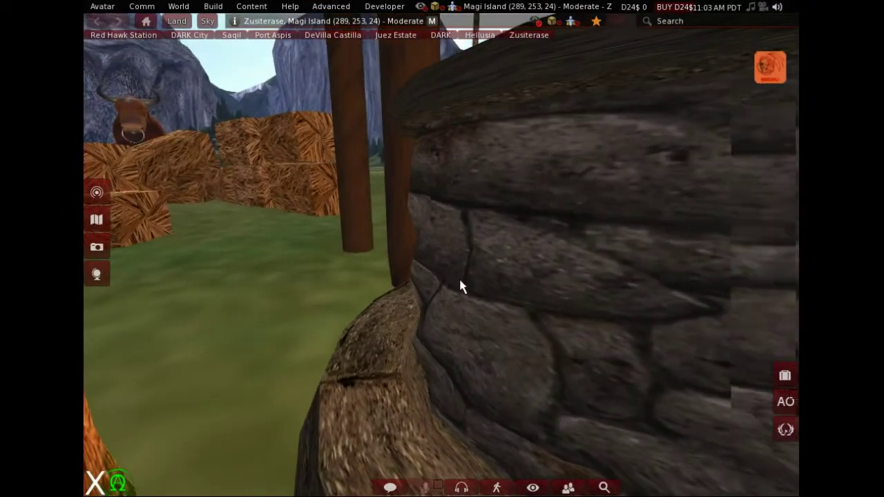
pyautogui.scroll(-5, 459, 279)
pyautogui.keyDown('ctrl'); pyautogui.keyDown('alt'); pyautogui.moveTo(710, 276); pyautogui.dragTo(667, 310); pyautogui.keyUp('alt'); pyautogui.keyUp('ctrl')
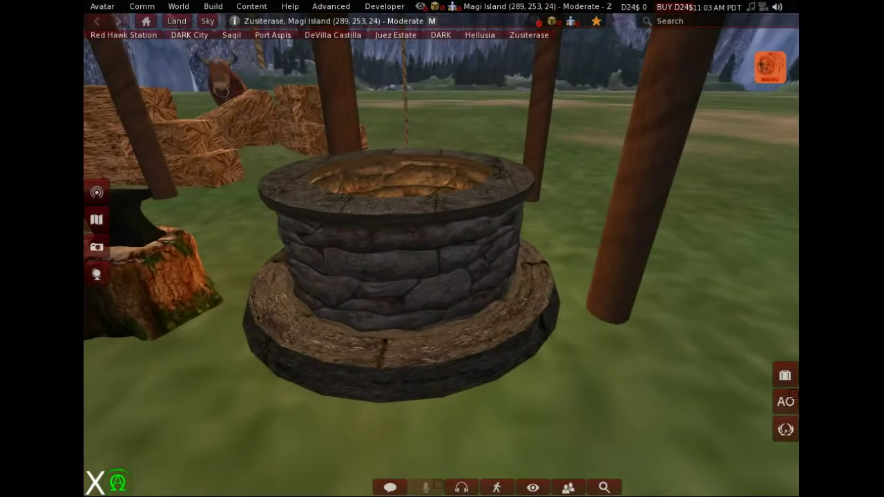
# Step: Inspect the stone fire pit's linked parts, checking the general properties of link number 8, and return to the avatar's view
pyautogui.rightClick(404, 218)
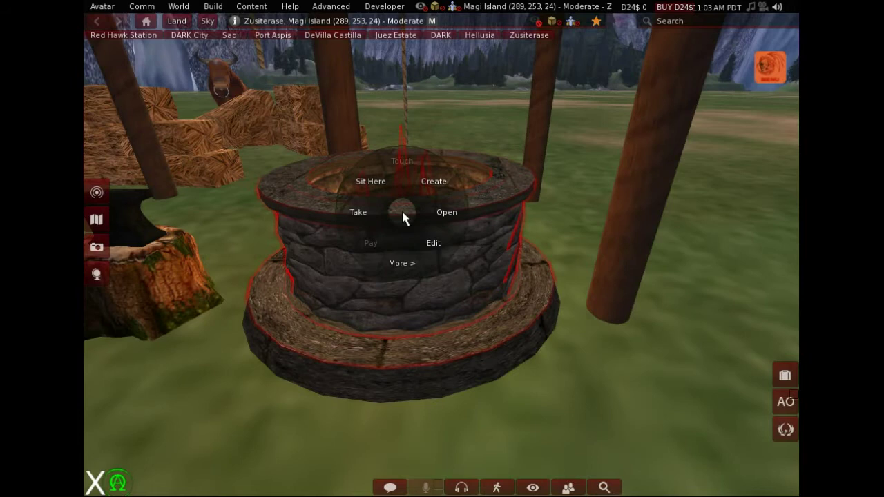
pyautogui.click(431, 243)
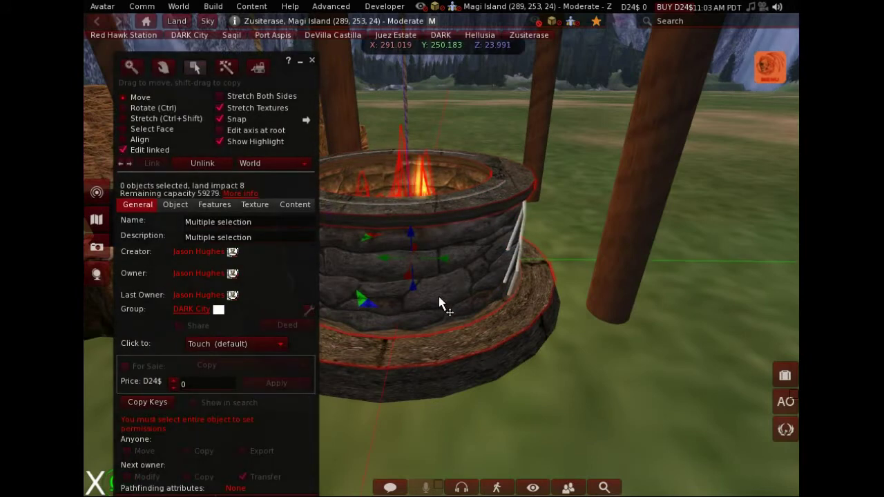
pyautogui.keyDown('ctrl'); pyautogui.keyDown('alt'); pyautogui.moveTo(390, 217); pyautogui.dragTo(437, 272); pyautogui.keyUp('alt'); pyautogui.keyUp('ctrl')
pyautogui.scroll(3, 435, 275)
pyautogui.press('Escape')
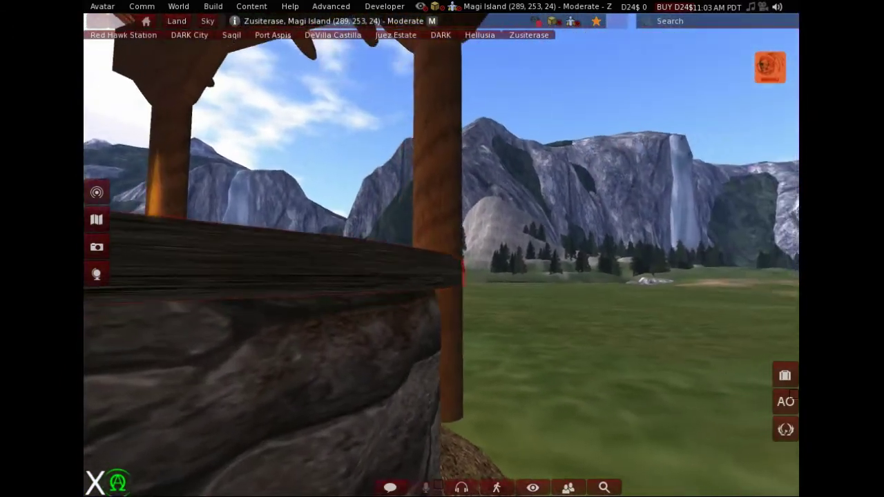
pyautogui.moveTo(442, 263)
pyautogui.keyDown('ctrl'); pyautogui.keyDown('alt'); pyautogui.mouseDown()
pyautogui.moveTo(460, 241)
pyautogui.moveTo(421, 277)
pyautogui.moveTo(449, 315)
pyautogui.moveTo(490, 311)
pyautogui.moveTo(447, 302)
pyautogui.moveTo(514, 314)
pyautogui.moveTo(503, 248)
pyautogui.moveTo(441, 255)
pyautogui.mouseUp(); pyautogui.keyUp('alt'); pyautogui.keyUp('ctrl')
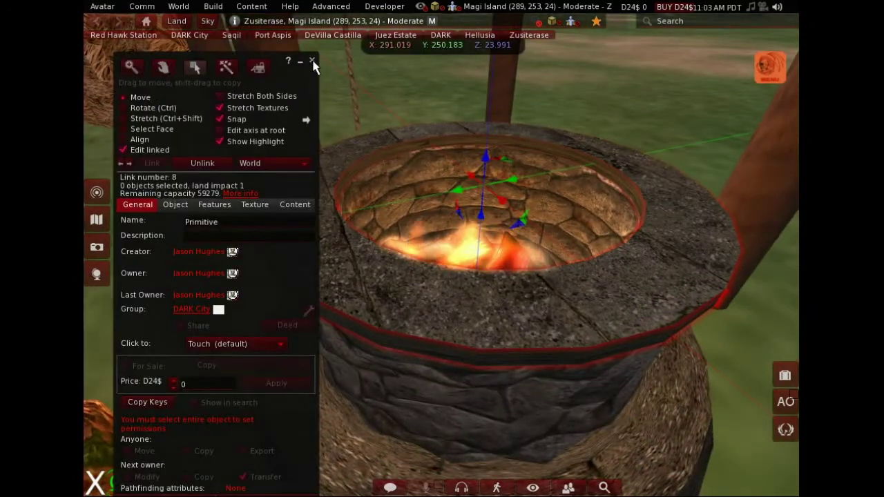
pyautogui.press('Escape')
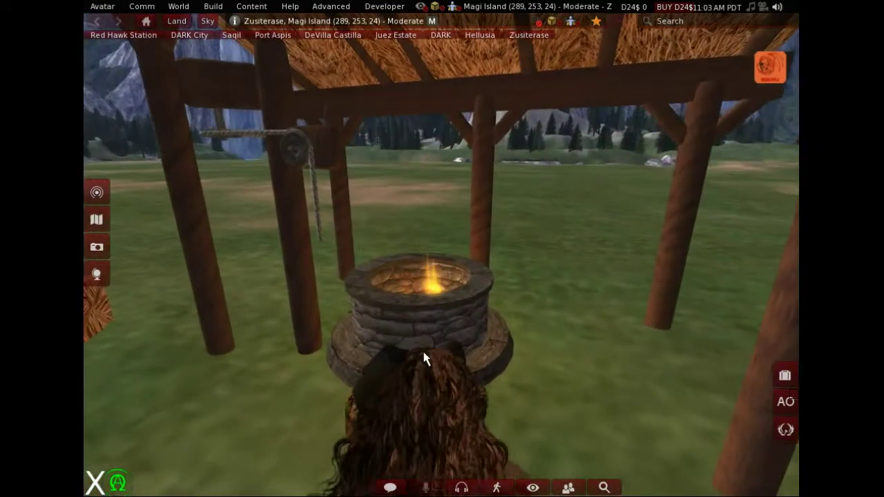
# Step: Walk the avatar in first-person view to look into the burning fire pit and then over to the straw bales
pyautogui.press('Right')
pyautogui.press('m')
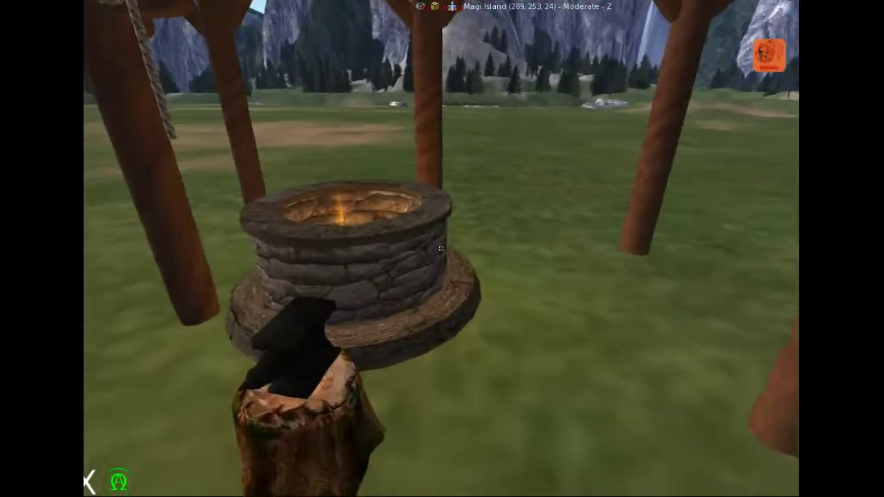
pyautogui.press('d')
pyautogui.press('w')
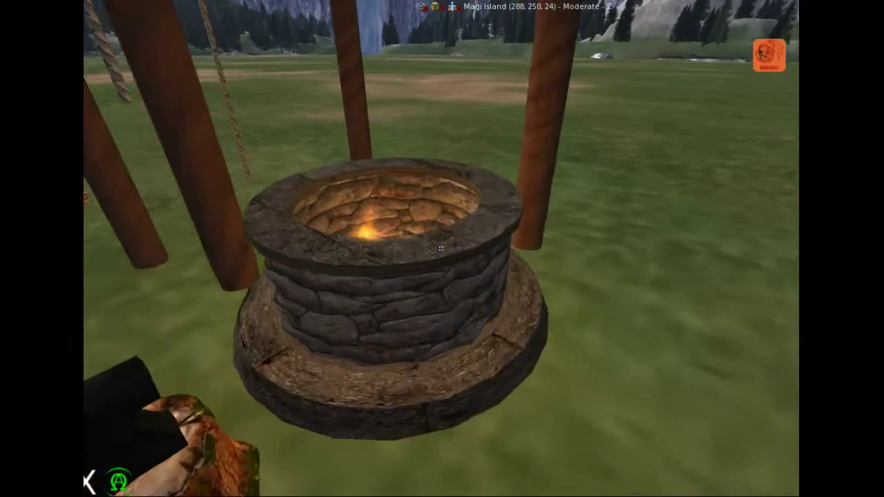
pyautogui.press('w')
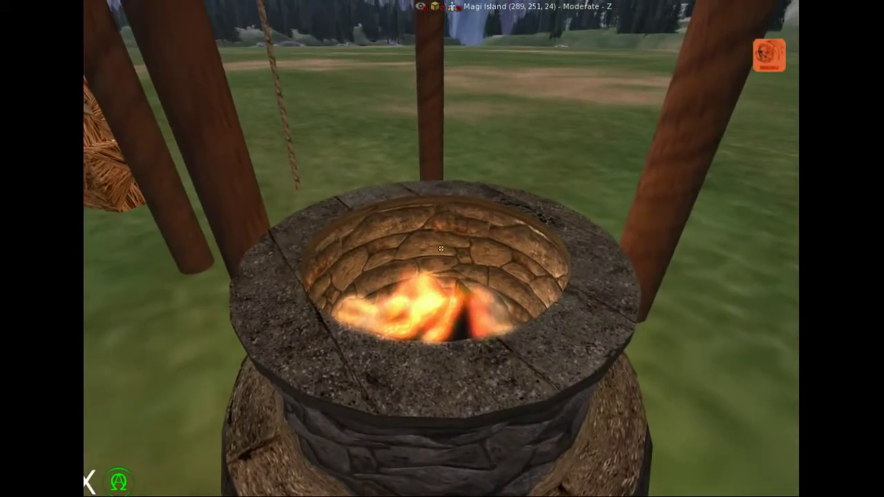
pyautogui.press('s')
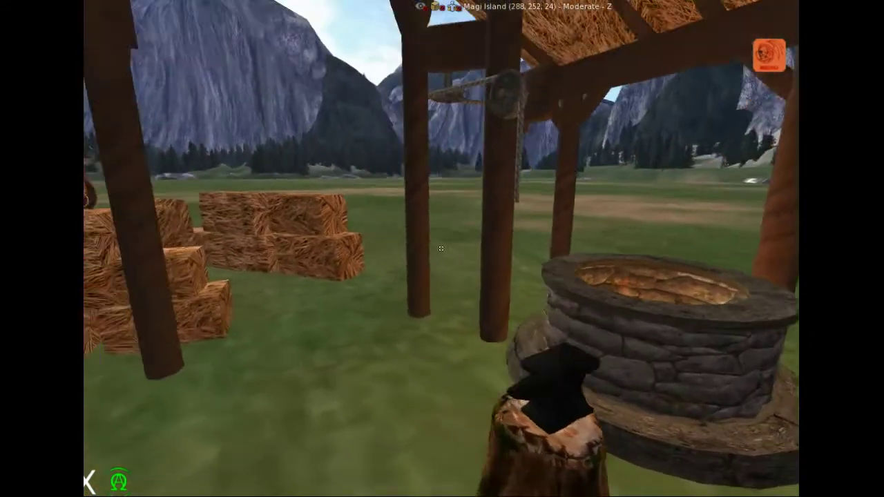
pyautogui.press('a')
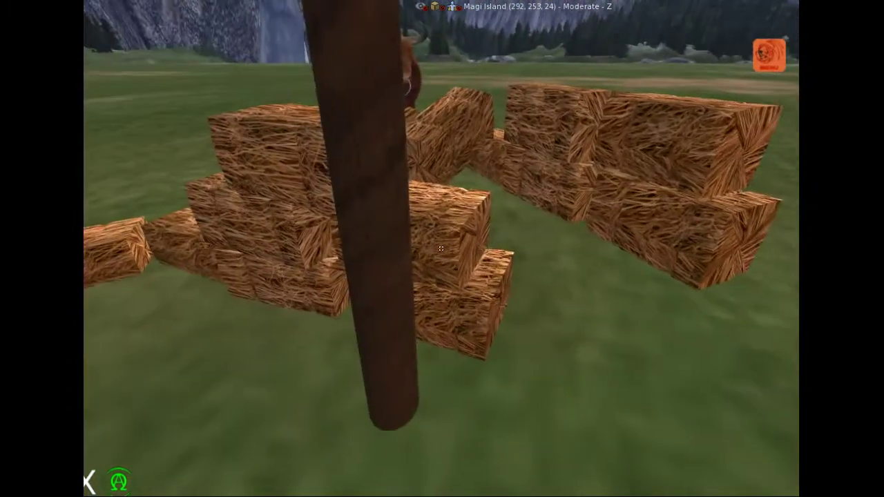
# Step: Walk the avatar from the straw bales past the horse and into the stone tower
pyautogui.press('Up')
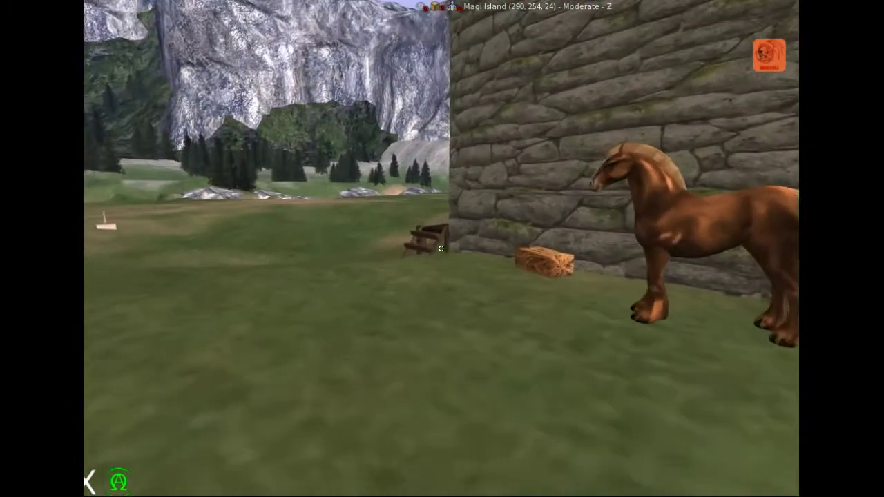
pyautogui.press('Up')
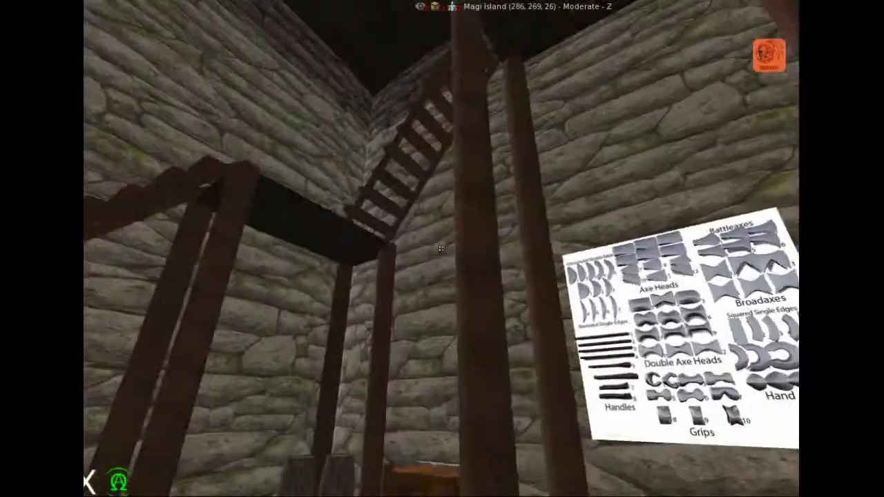
pyautogui.press('w')
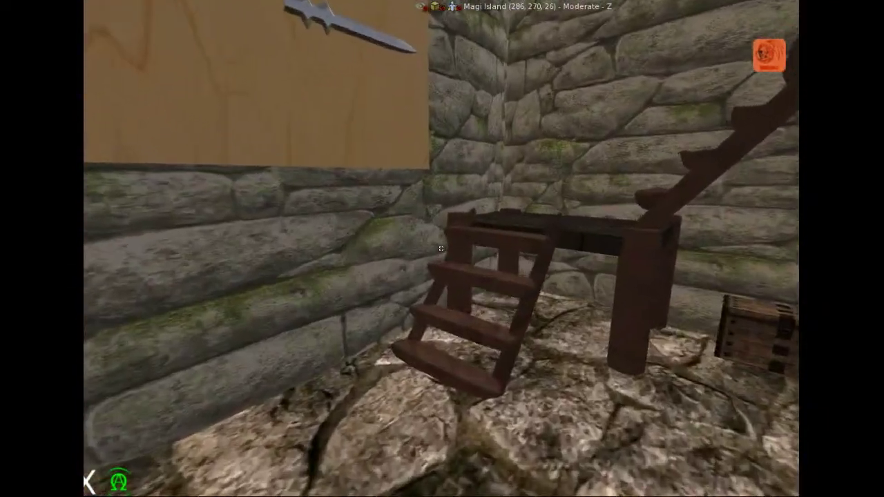
# Step: Climb the tower's lower log steps in first-person view to the second wooden landing, then return to the avatar's view
pyautogui.press('w')
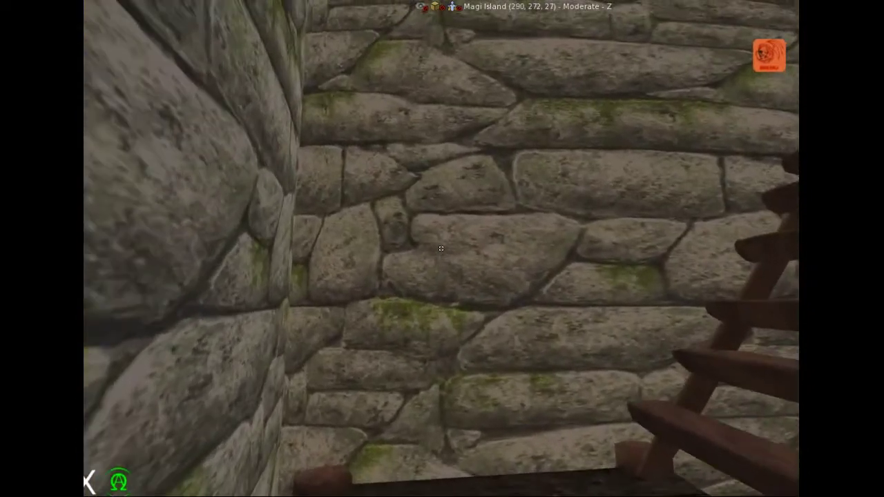
pyautogui.press('w')
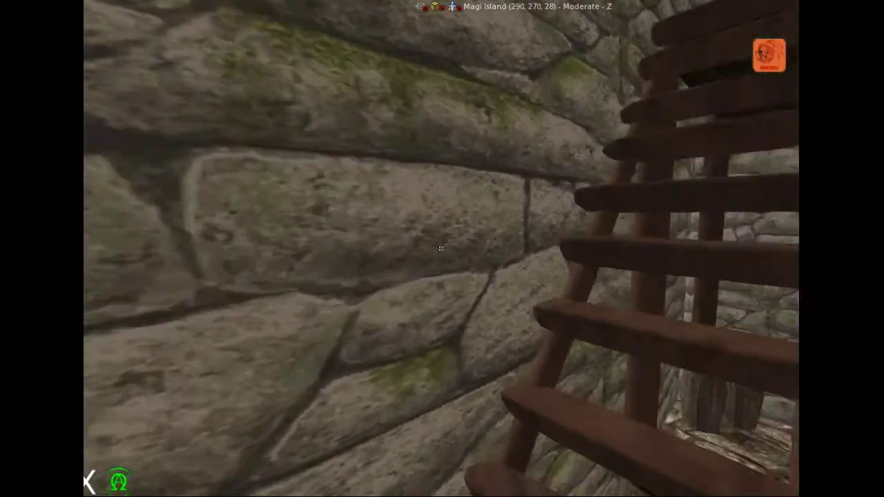
pyautogui.press('w')
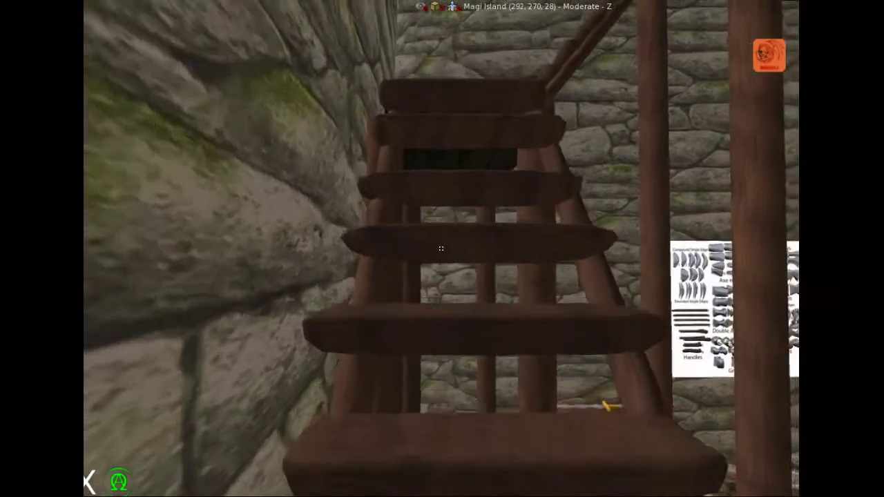
pyautogui.press('w')
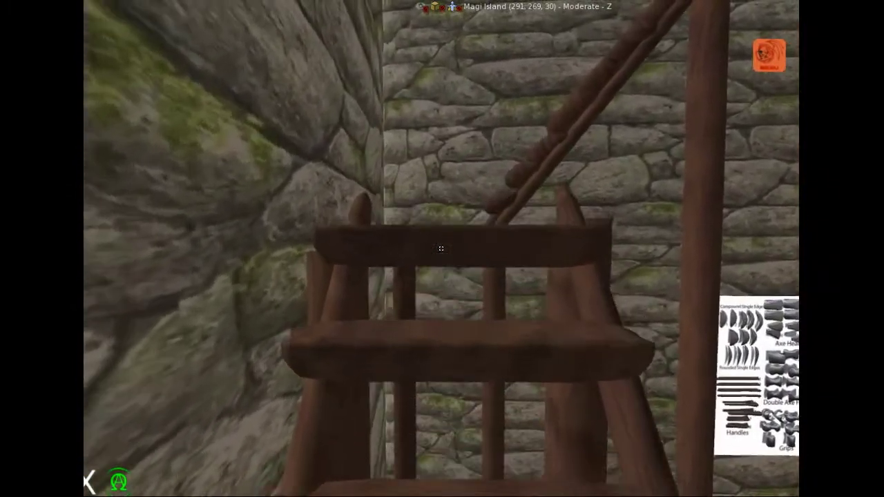
pyautogui.press('w')
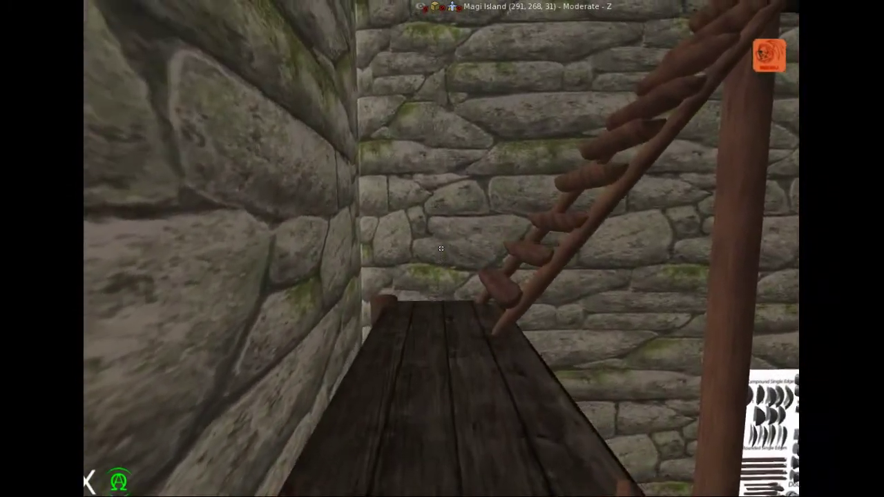
pyautogui.press('w')
pyautogui.press('Escape')
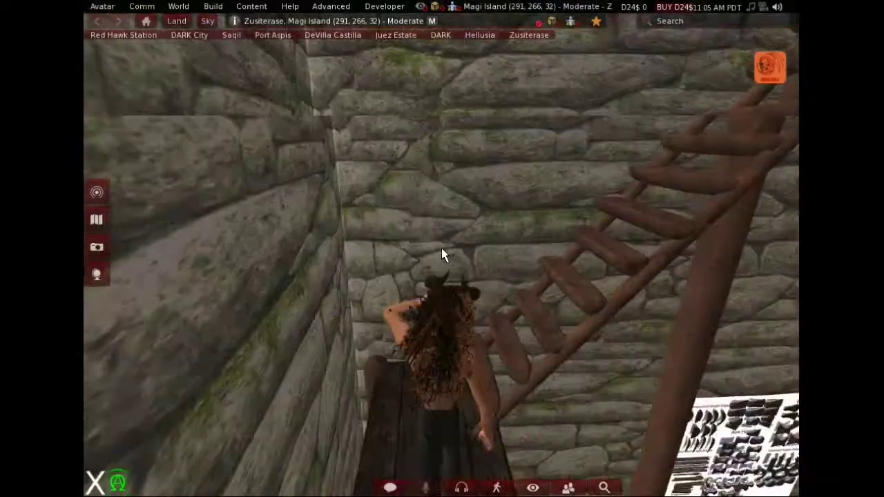
# Step: Inspect the linked parts of the log steps above the landing individually, checking both groups of rungs and the side rails
pyautogui.rightClick(525, 290)
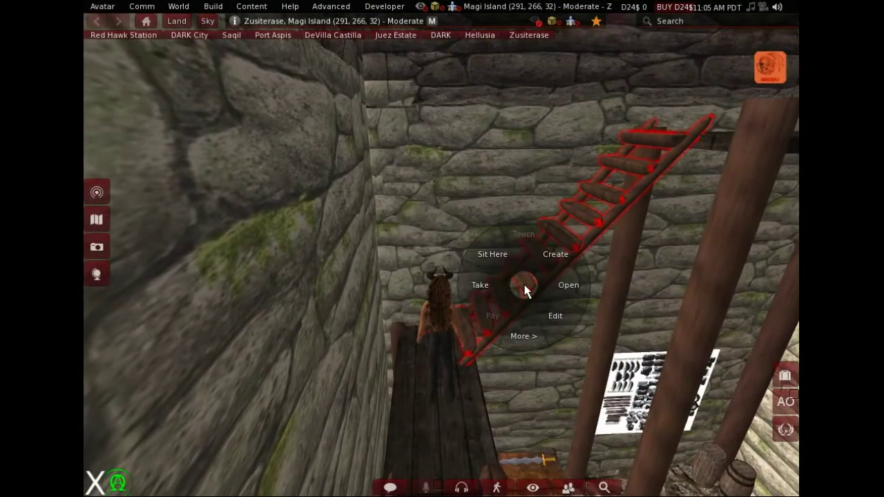
pyautogui.click(554, 316)
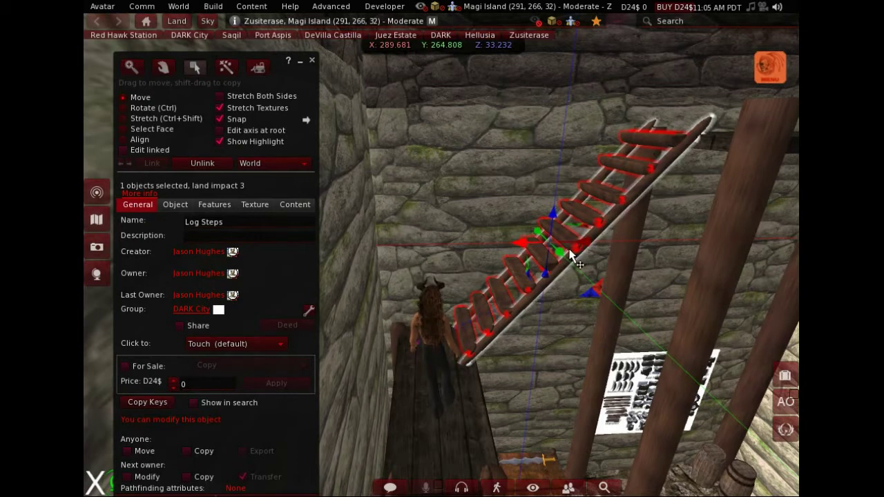
pyautogui.click(123, 150)
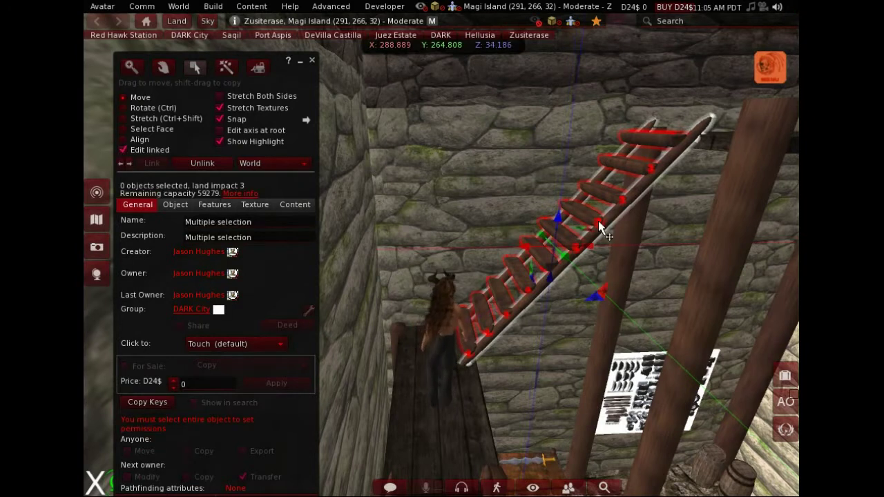
pyautogui.click(595, 223)
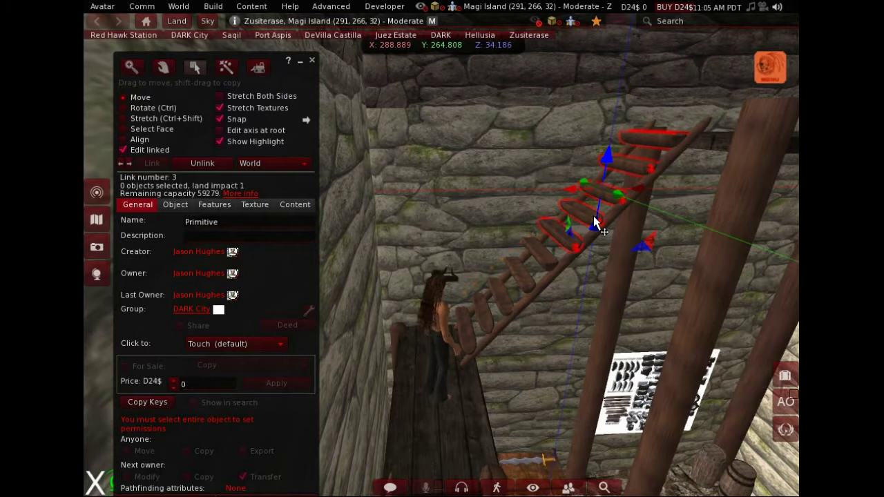
pyautogui.click(525, 289)
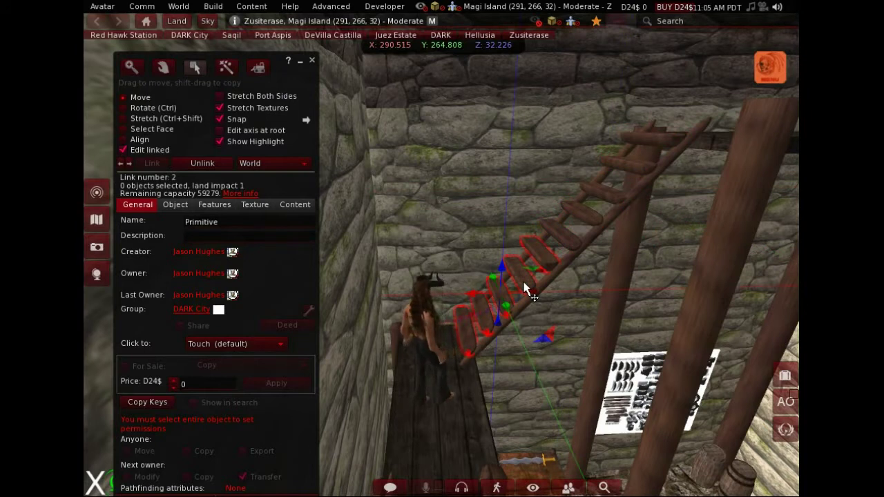
pyautogui.click(572, 267)
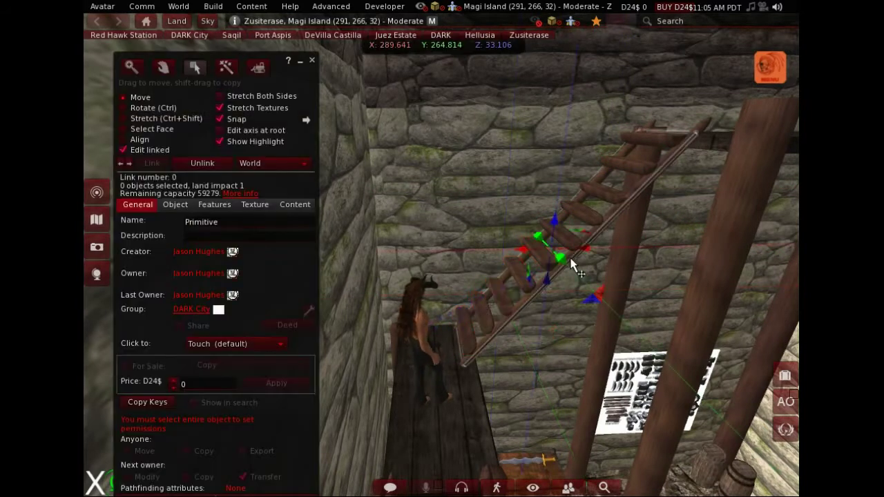
pyautogui.click(609, 224)
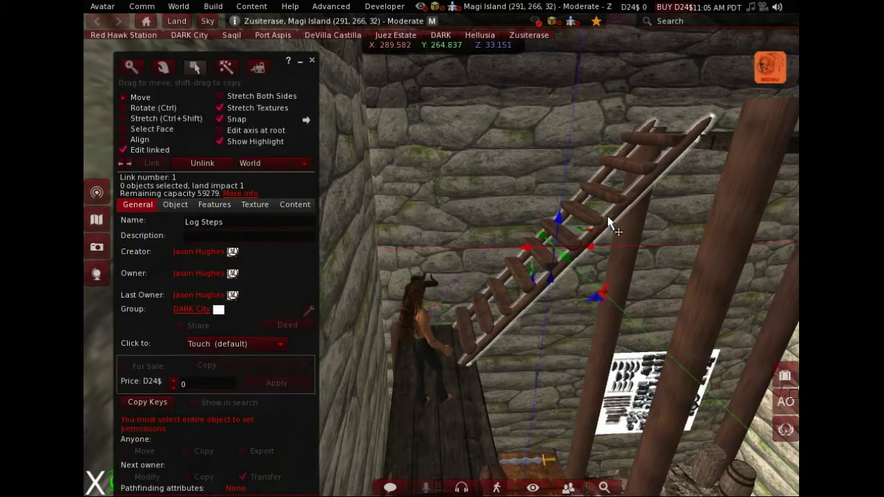
pyautogui.click(510, 297)
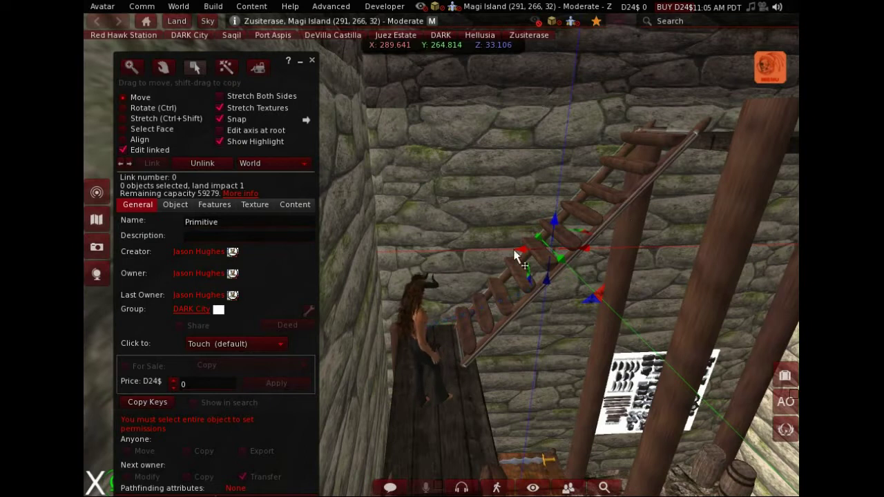
# Step: Select the whole Log Steps object instead of its linked parts and check its Phantom setting in the object properties
pyautogui.click(122, 151)
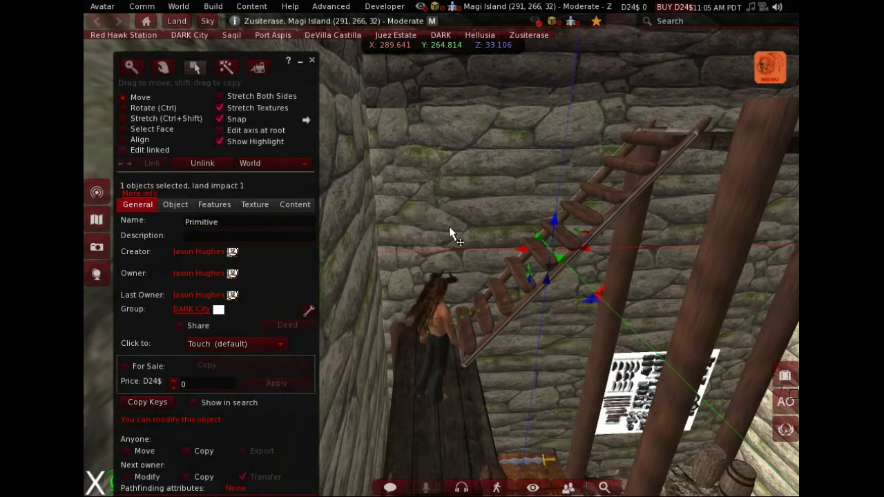
pyautogui.click(515, 279)
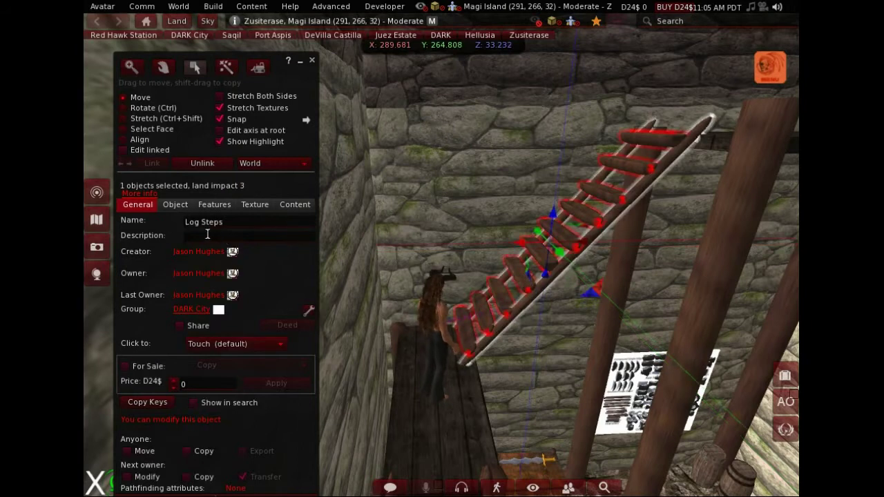
pyautogui.click(173, 207)
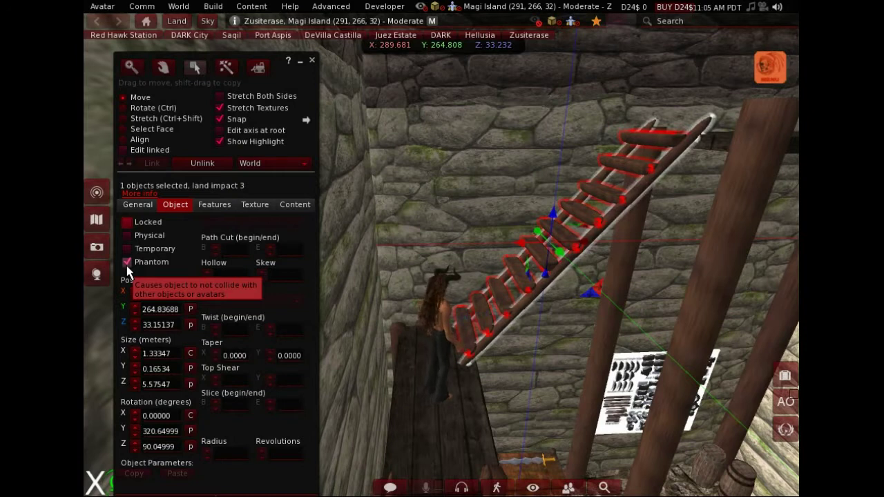
pyautogui.click(312, 62)
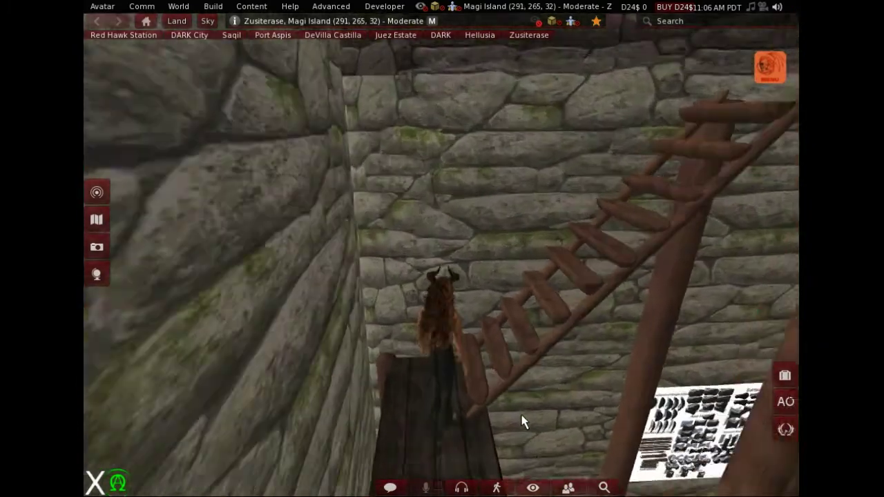
# Step: Climb the inspected log steps in first-person view to the next wooden landing
pyautogui.scroll(8, 523, 421)
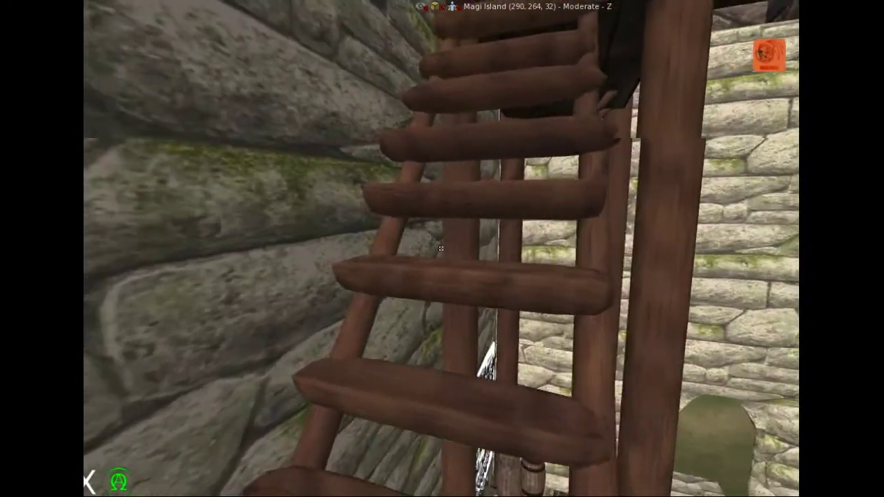
pyautogui.press('w')
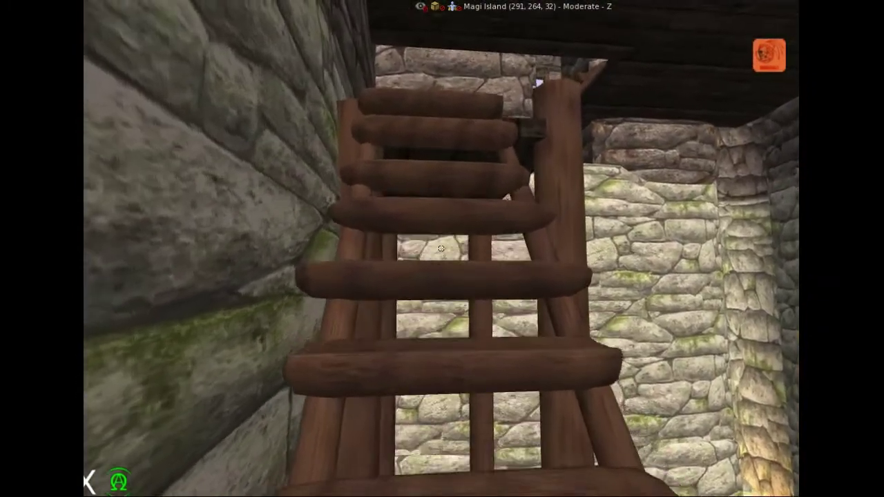
pyautogui.press('w')
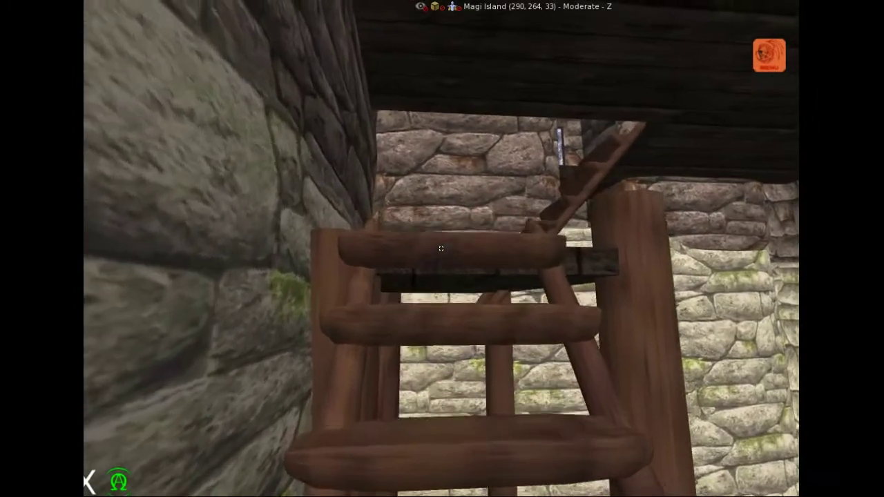
pyautogui.press('w')
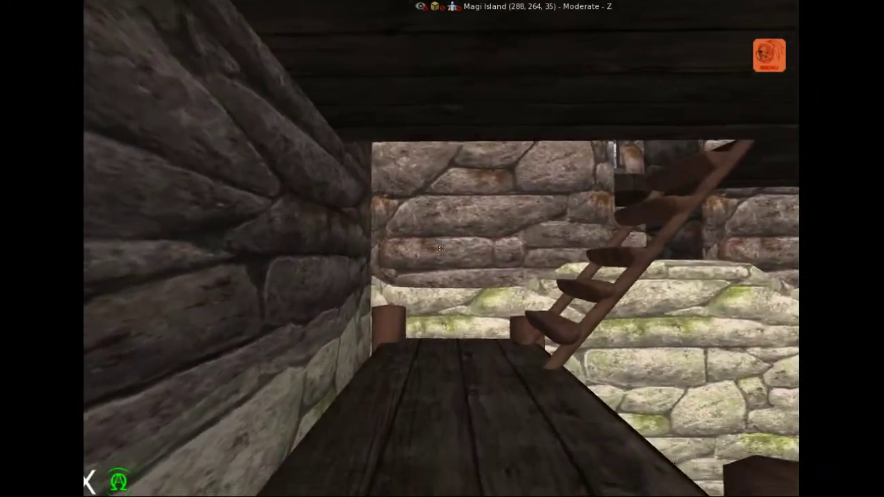
pyautogui.press('w')
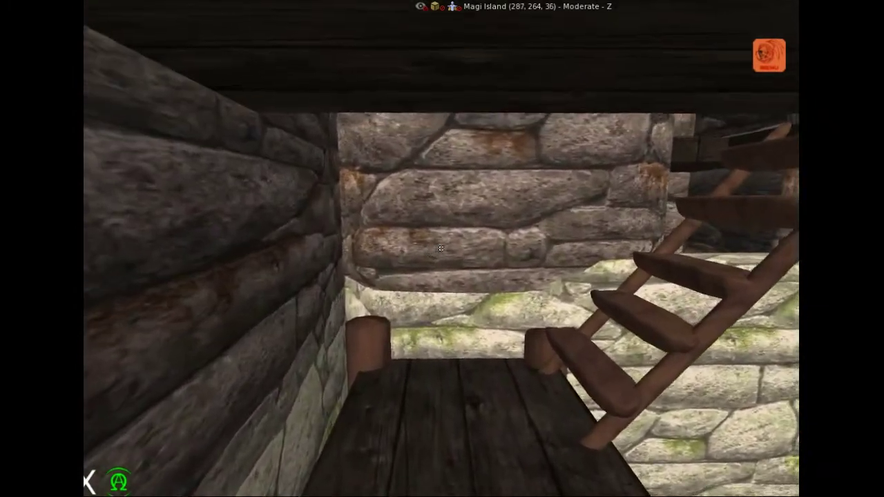
pyautogui.press('Right')
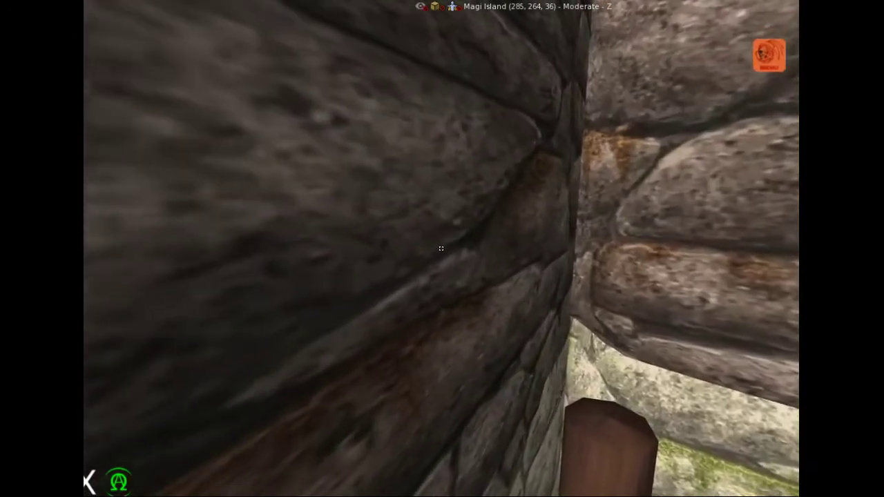
# Step: Inspect the stone wall beside the landing as a linked part, checking its object and general properties
pyautogui.press('Escape')
pyautogui.rightClick(428, 152)
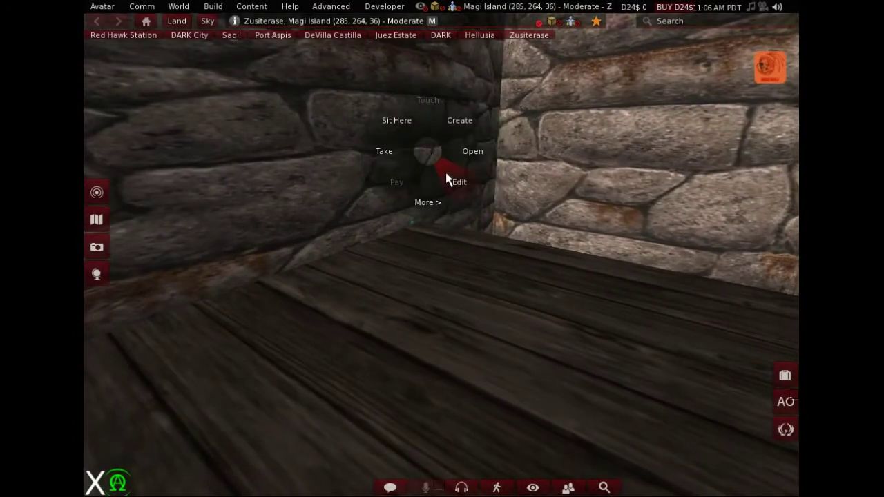
pyautogui.click(457, 181)
pyautogui.click(123, 151)
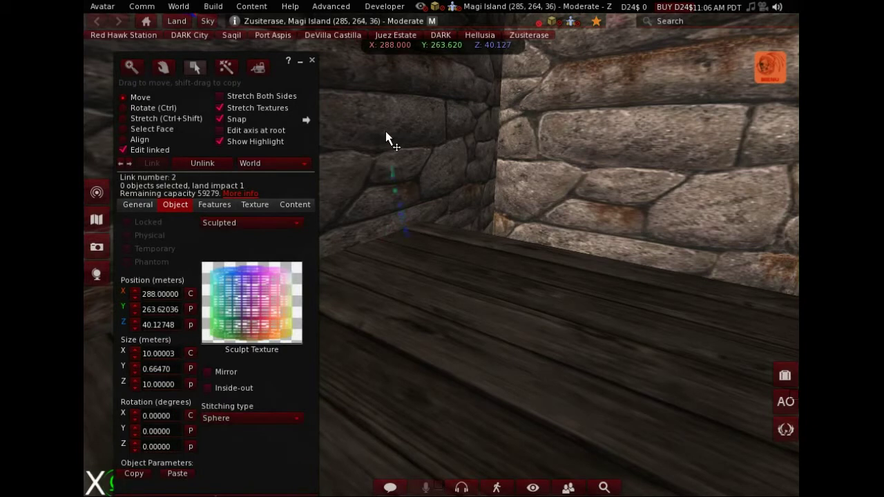
pyautogui.click(138, 206)
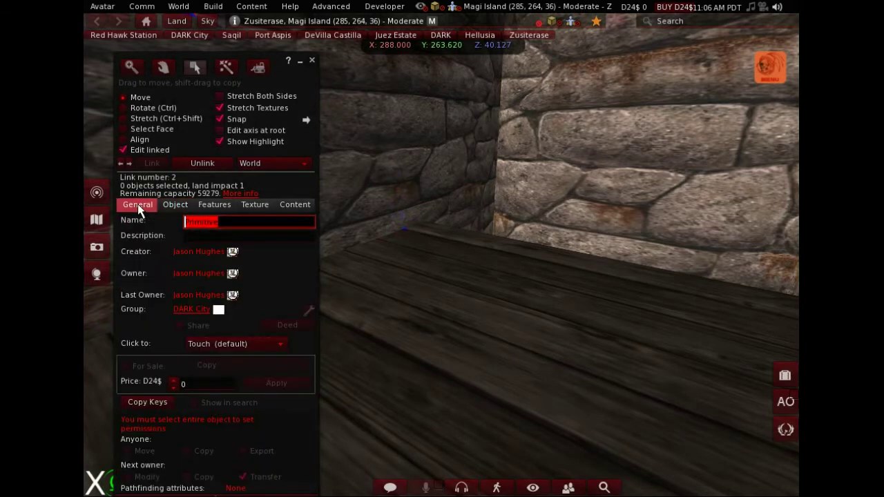
pyautogui.click(312, 62)
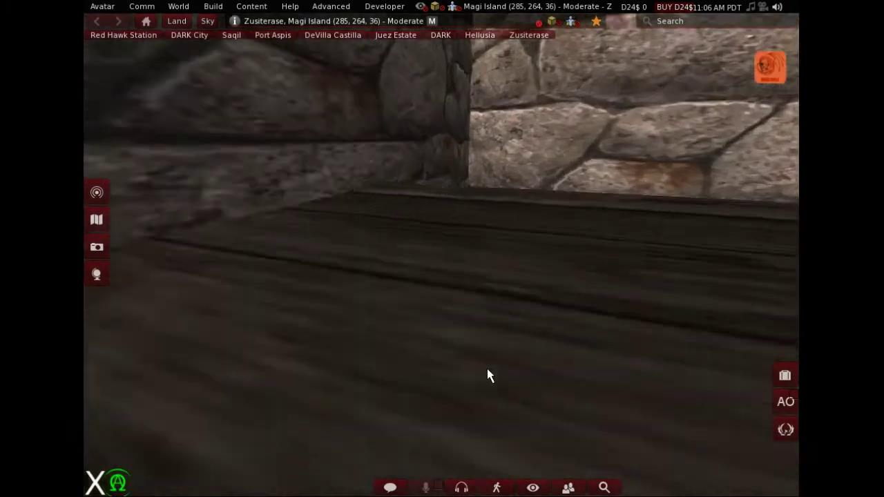
# Step: Climb the last log steps in first-person view and walk onto the tower's upper wooden floor
pyautogui.press('m')
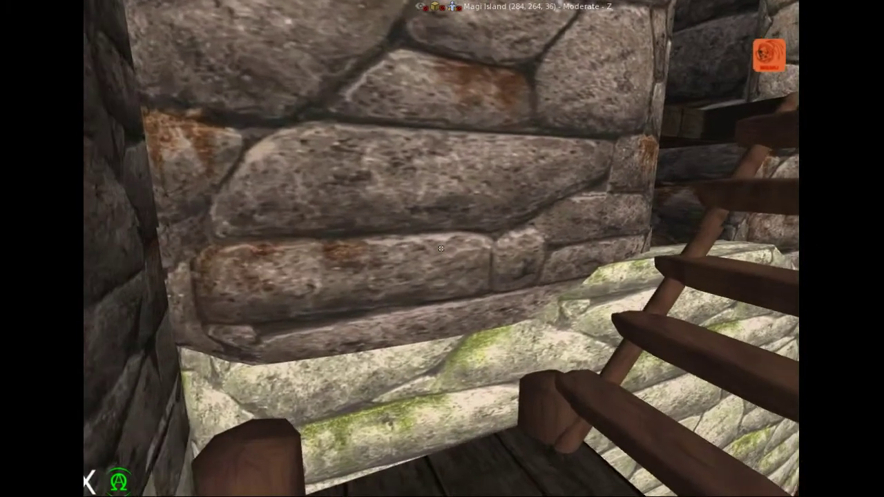
pyautogui.press('w')
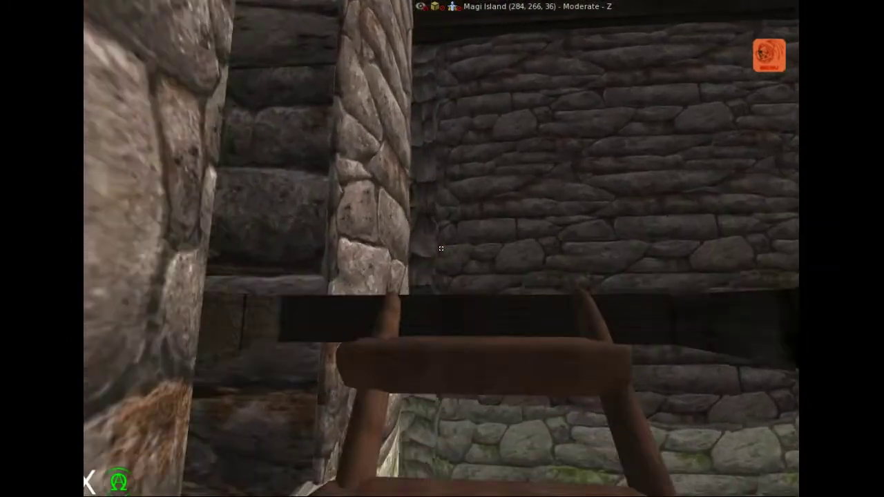
pyautogui.press('w')
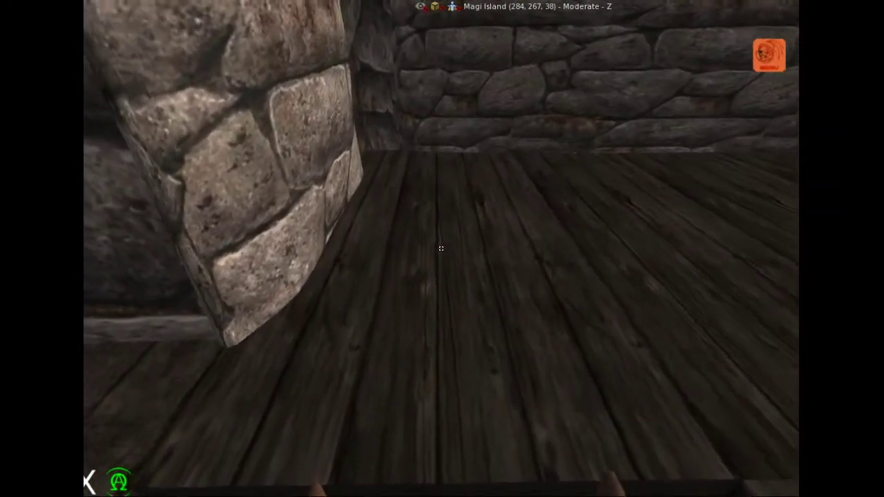
pyautogui.press('w')
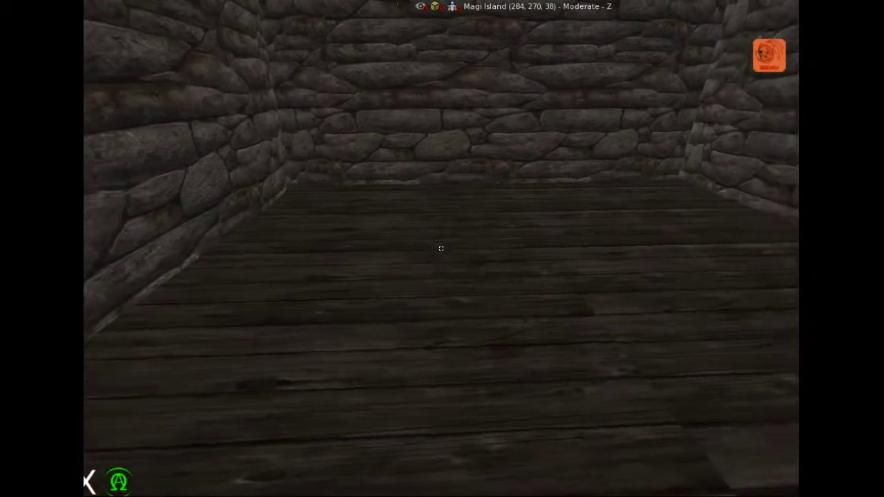
# Step: Create a box on the tower's upper wooden floor and stretch it into a thin slab about 5.5 by 2.2 by 0.19 m
pyautogui.press('Escape')
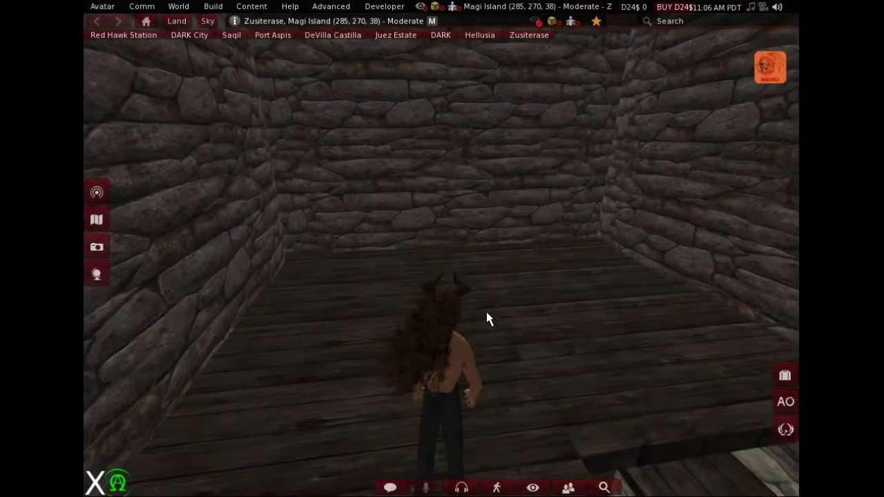
pyautogui.click(211, 7)
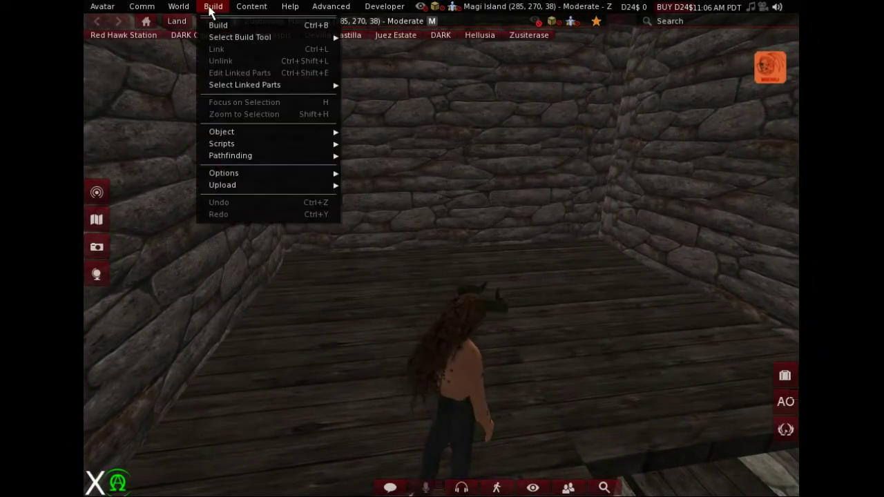
pyautogui.click(215, 25)
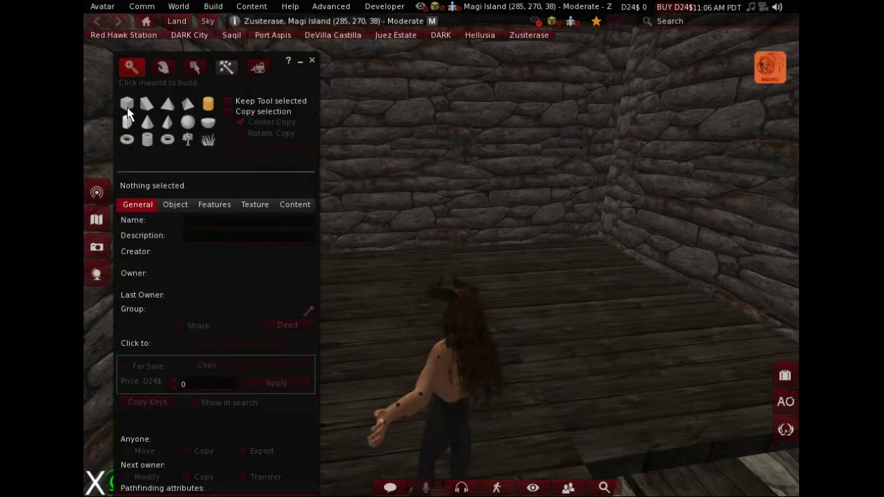
pyautogui.click(598, 355)
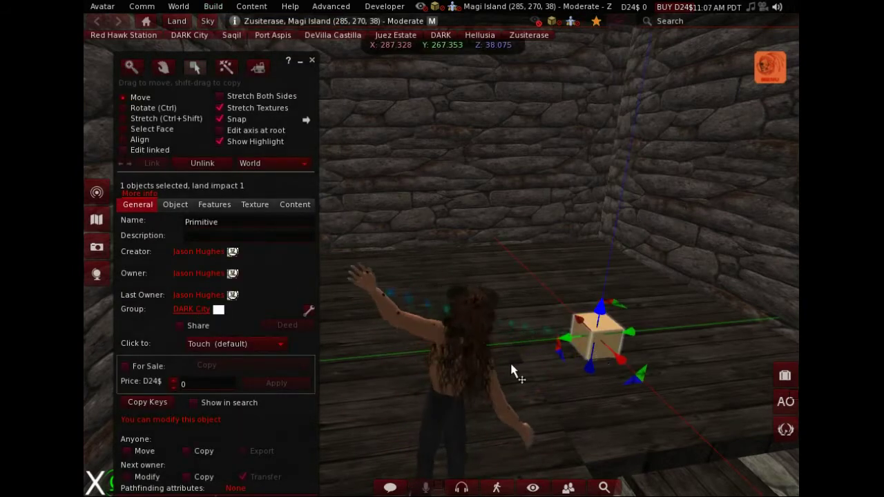
pyautogui.click(124, 119)
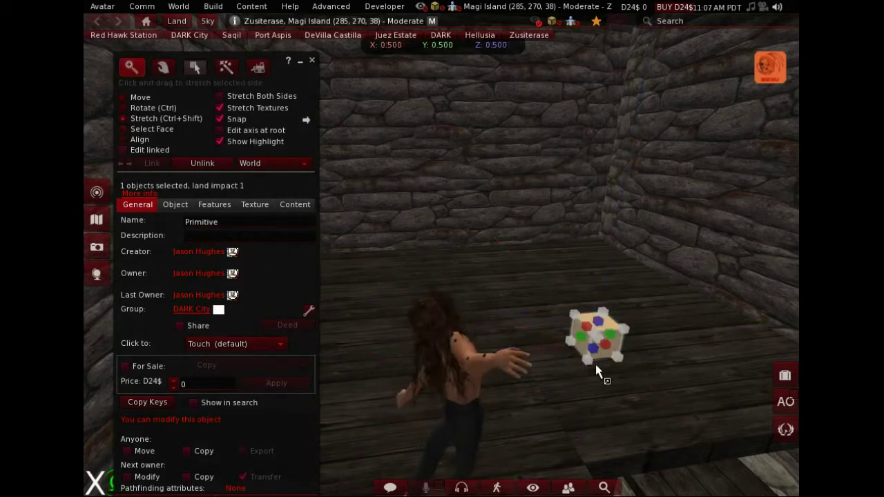
pyautogui.moveTo(598, 322); pyautogui.dragTo(665, 435)
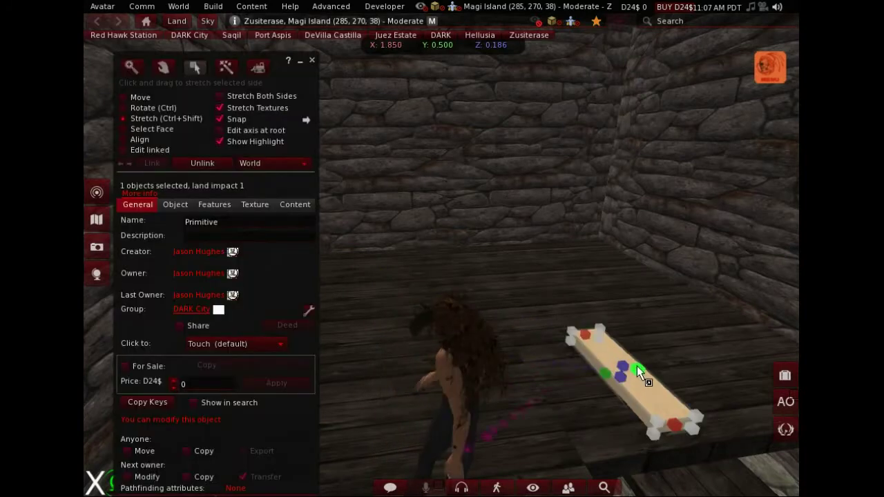
pyautogui.moveTo(637, 365); pyautogui.dragTo(747, 342)
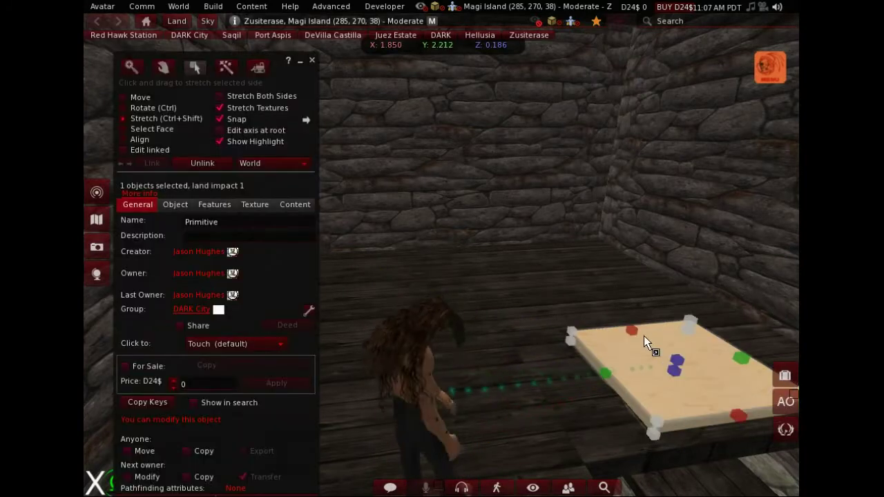
pyautogui.moveTo(643, 335); pyautogui.dragTo(578, 255)
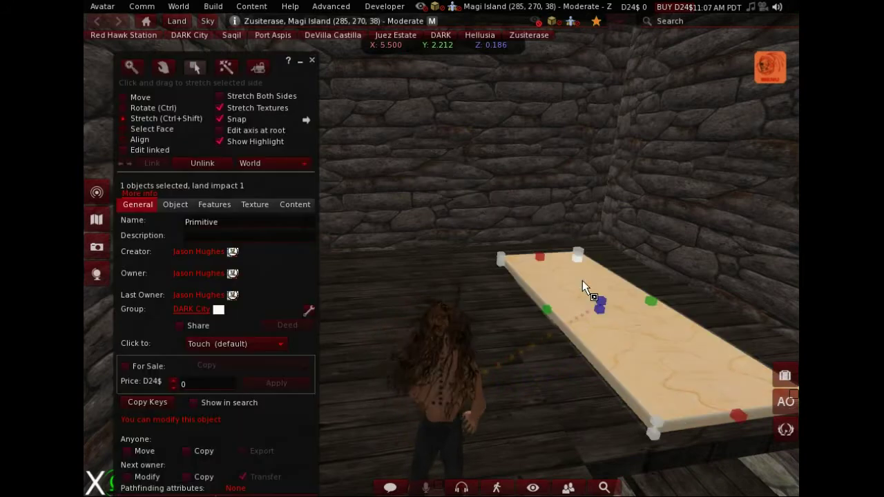
# Step: Delete the stretched slab from the upper floor and close the build window
pyautogui.rightClick(568, 280)
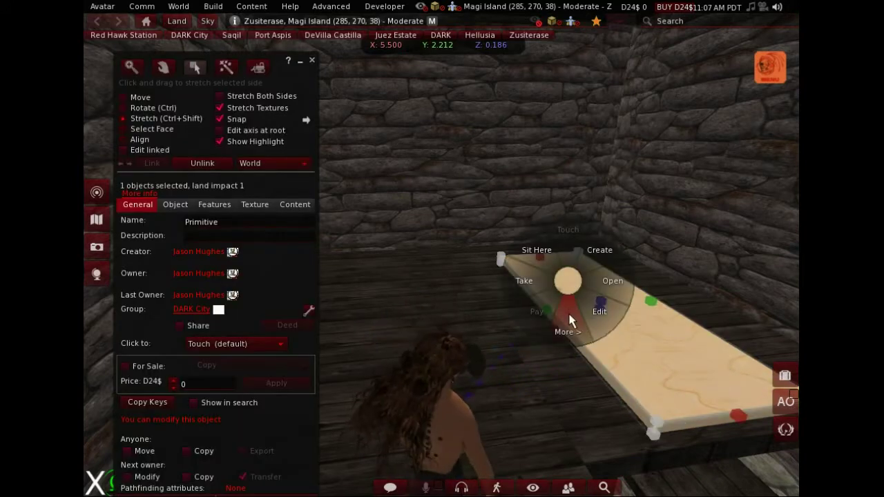
pyautogui.click(570, 321)
pyautogui.click(592, 291)
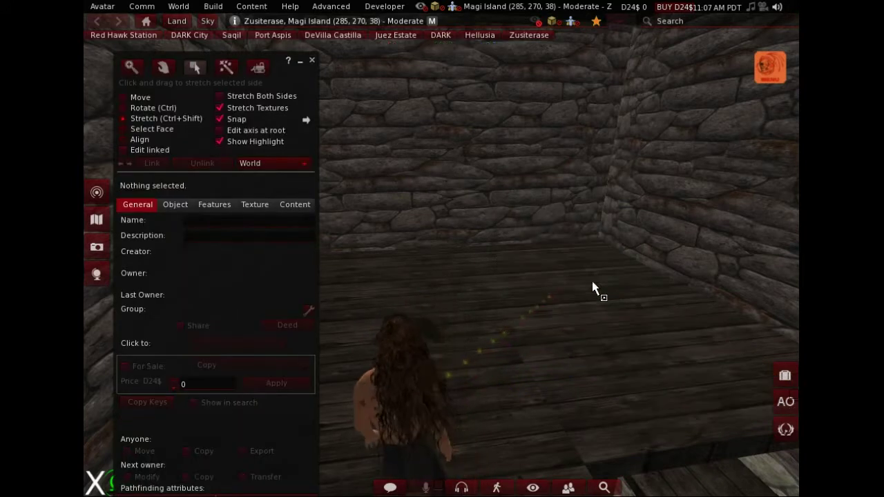
pyautogui.click(311, 62)
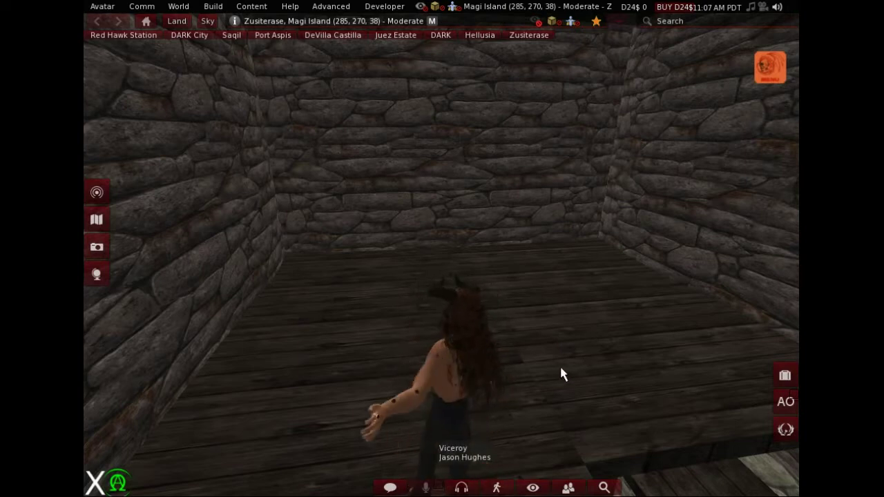
# Step: Open the upper wooden floor for editing and inspect its two sections with Edit linked enabled
pyautogui.rightClick(568, 322)
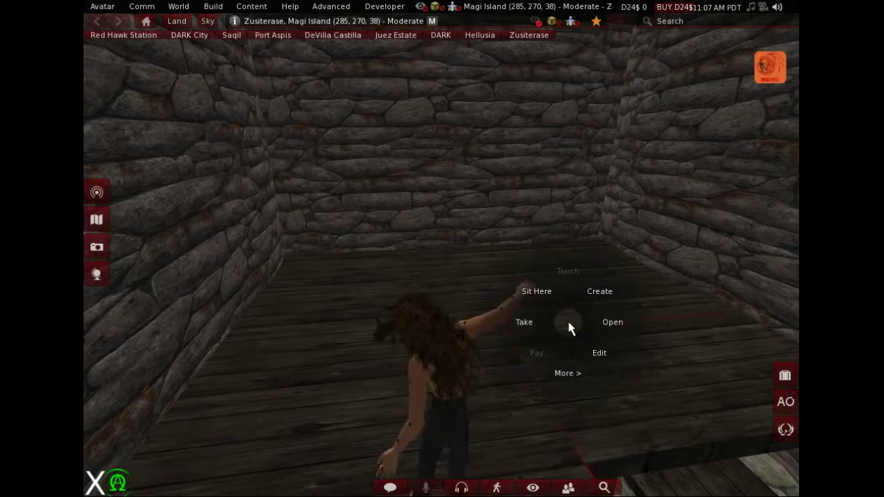
pyautogui.click(593, 352)
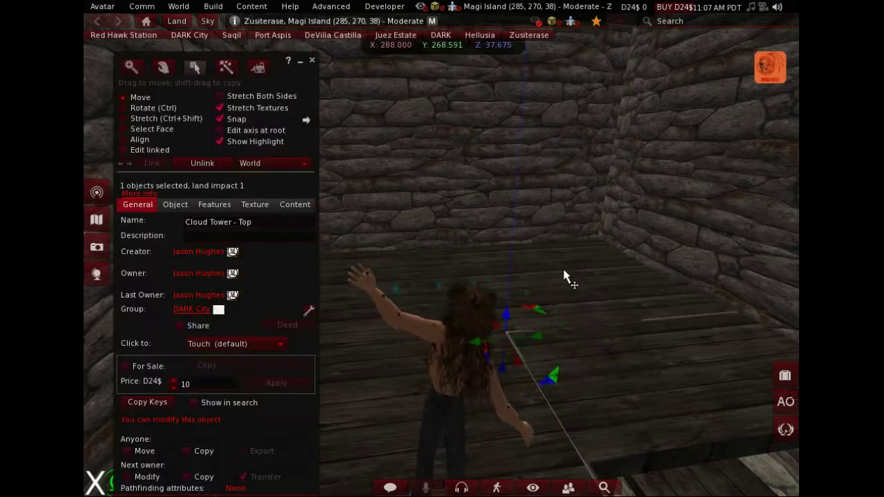
pyautogui.click(123, 152)
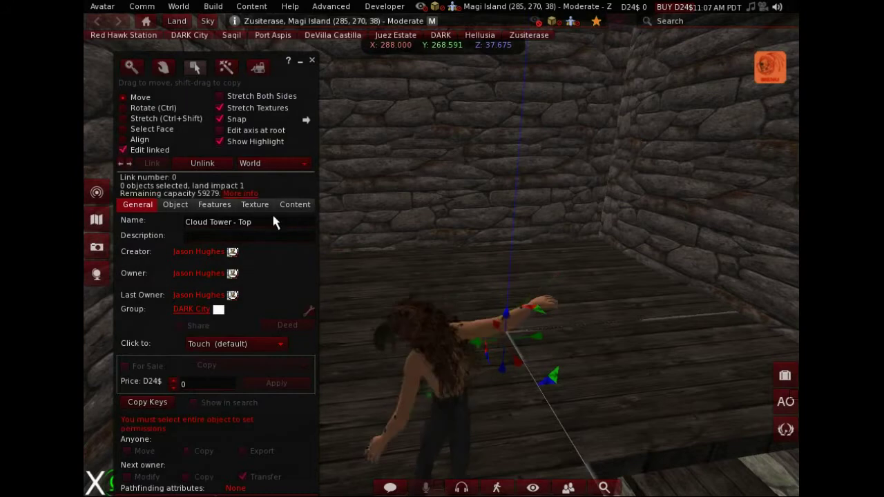
pyautogui.click(584, 285)
pyautogui.click(605, 388)
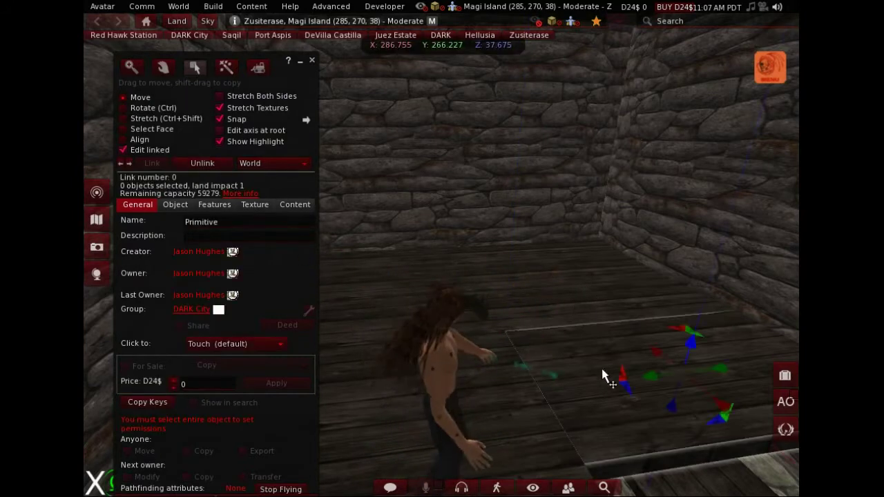
pyautogui.keyDown('shift'); pyautogui.click(566, 286); pyautogui.keyUp('shift')
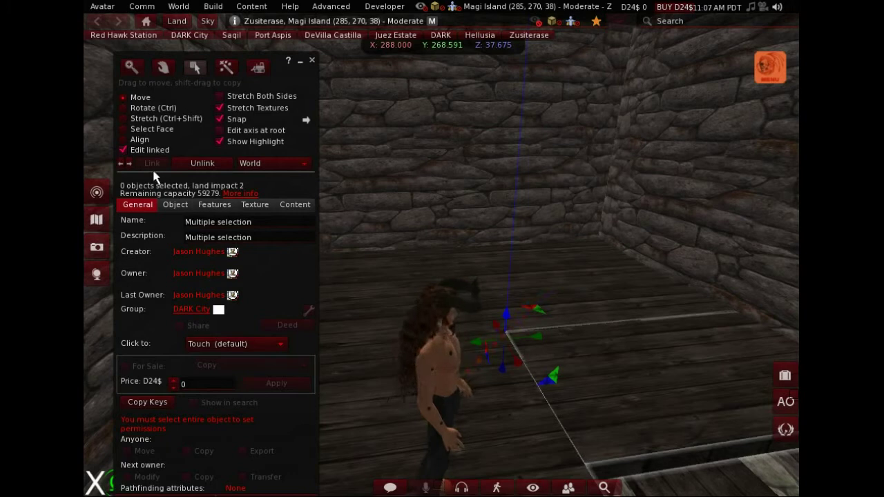
# Step: Turn off Edit linked, select both floor sections with the Cloud Tower - Top piece last, and link them
pyautogui.click(123, 150)
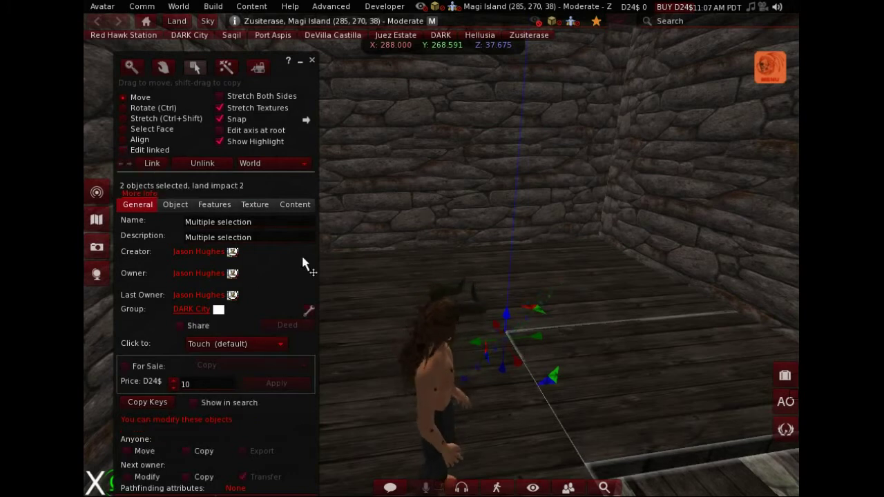
pyautogui.click(621, 373)
pyautogui.click(621, 372)
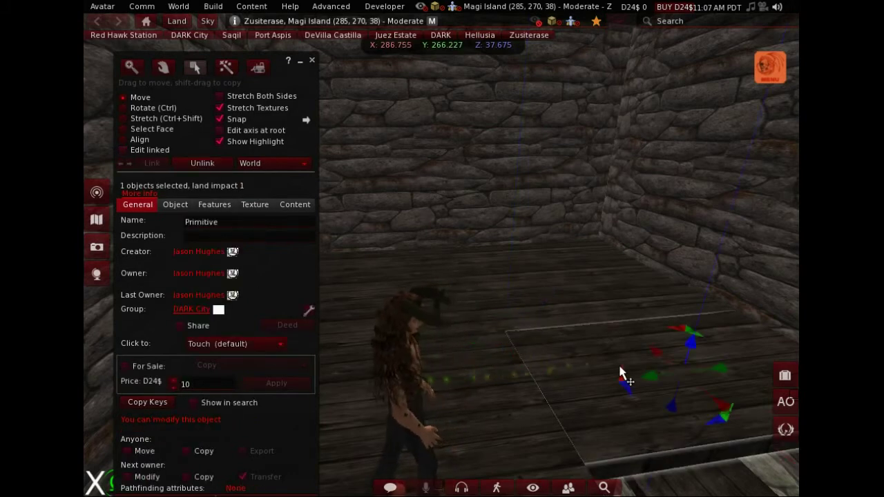
pyautogui.keyDown('shift'); pyautogui.click(542, 276); pyautogui.keyUp('shift')
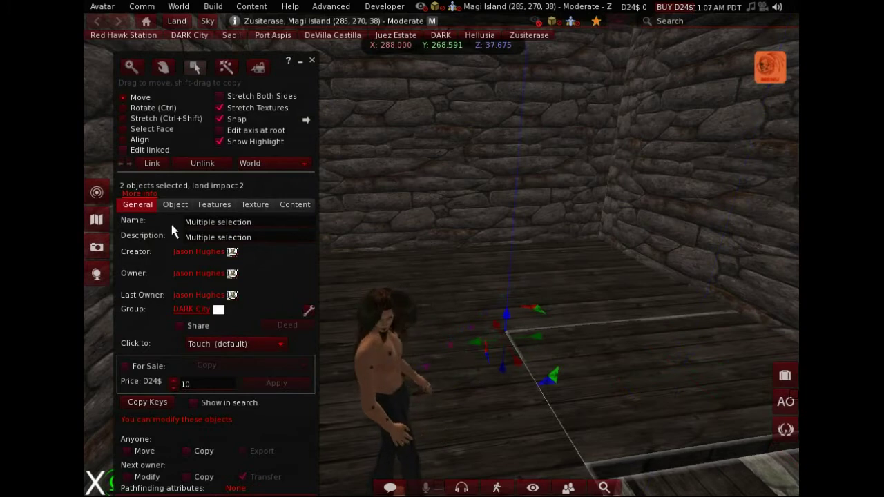
pyautogui.click(152, 163)
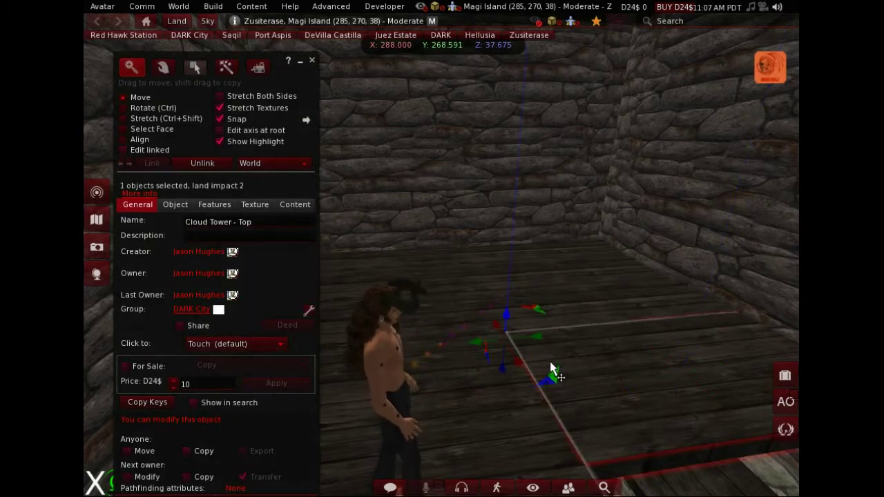
# Step: Rename the linked floor object as "Cloud Tower - 2nd Storey Floor" and close its editor
pyautogui.click(252, 220)
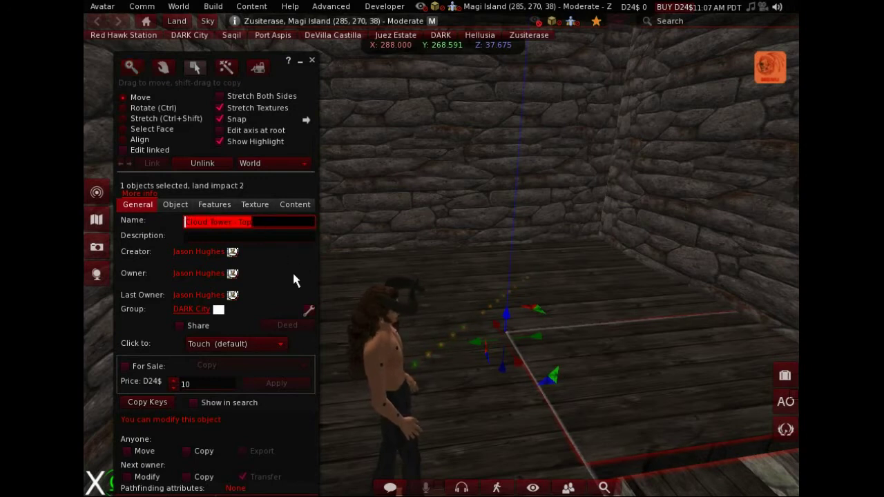
pyautogui.click(263, 222)
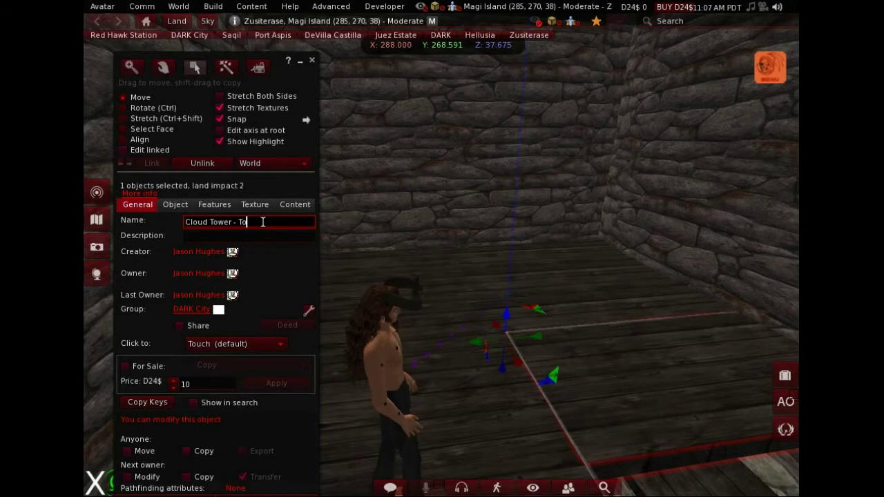
pyautogui.write('2nd Store')
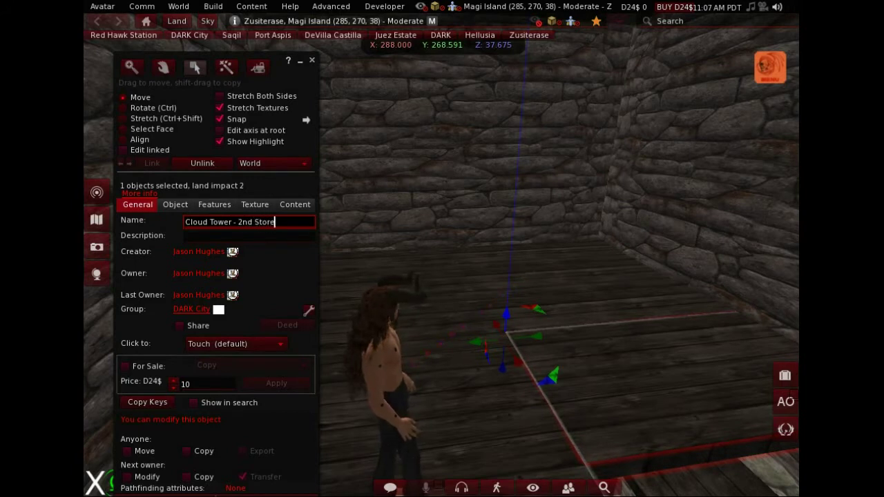
pyautogui.write('y Floor')
pyautogui.press('Return')
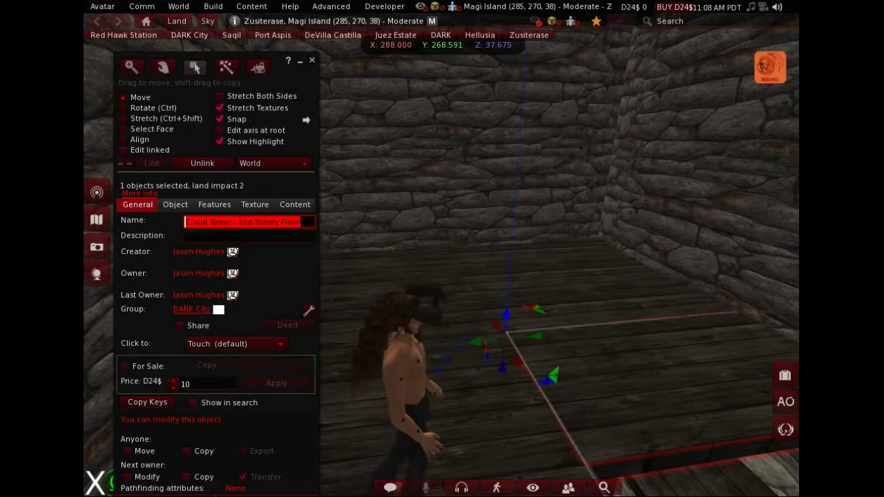
pyautogui.click(311, 60)
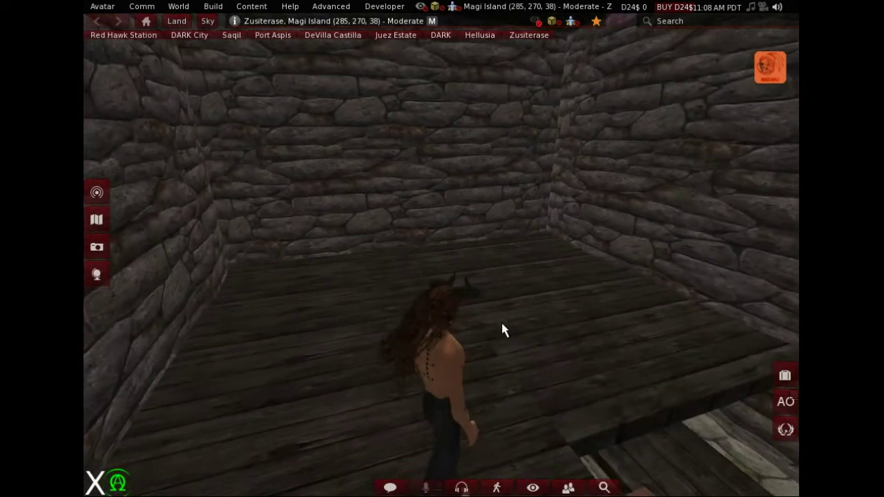
# Step: Create a new box primitive on the second storey floor
pyautogui.press('m')
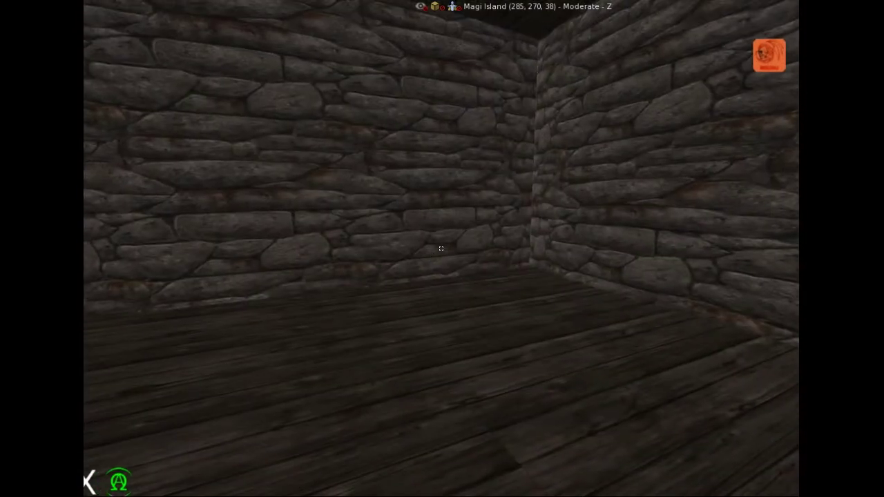
pyautogui.press('m')
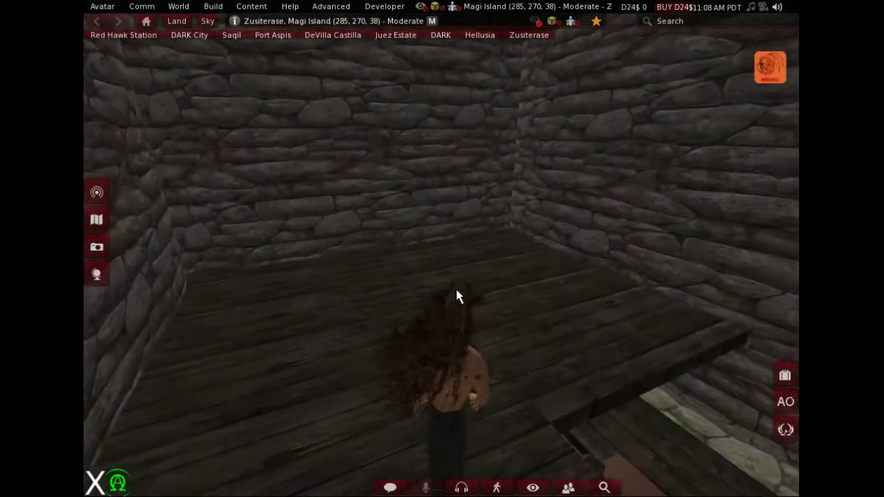
pyautogui.rightClick(513, 284)
pyautogui.click(542, 310)
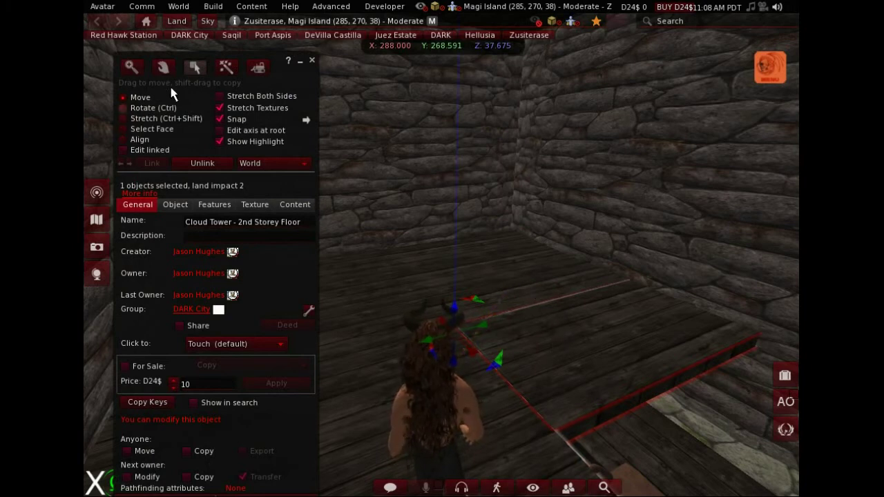
pyautogui.click(225, 66)
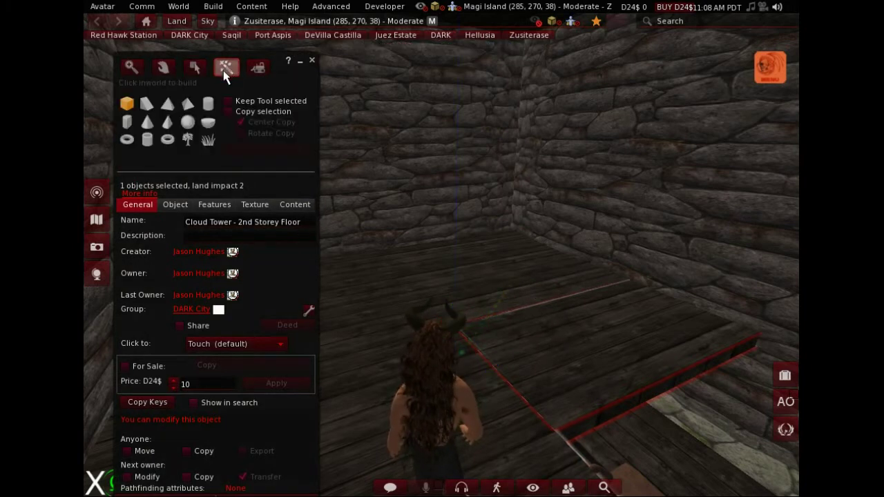
pyautogui.click(518, 304)
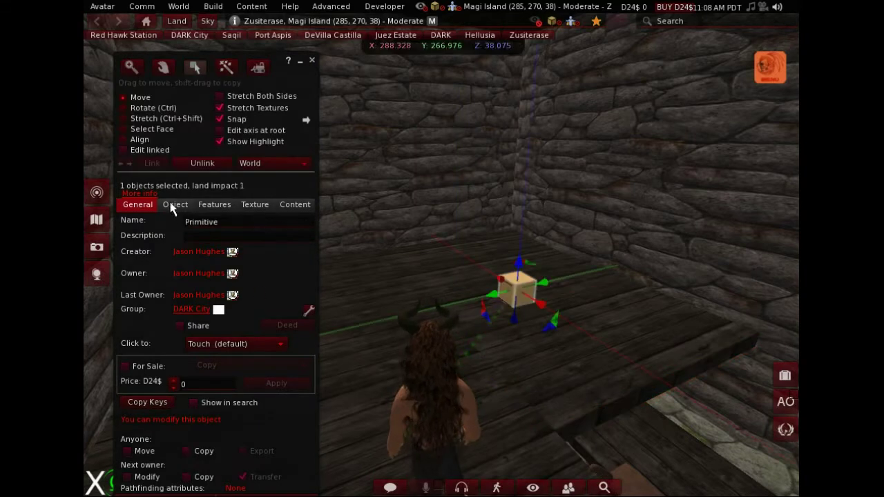
# Step: Cut a corner out of the box by setting its Path Cut begin to 0.1499 and end to 0.8750
pyautogui.click(173, 207)
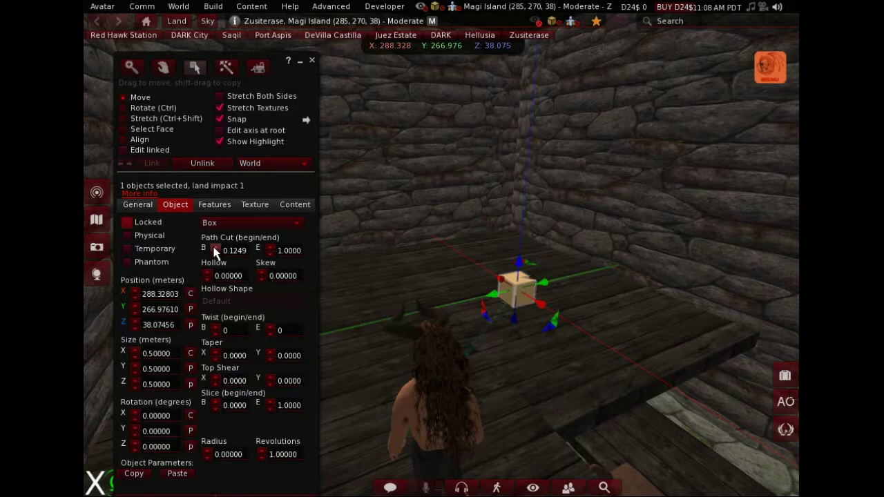
pyautogui.press('Escape')
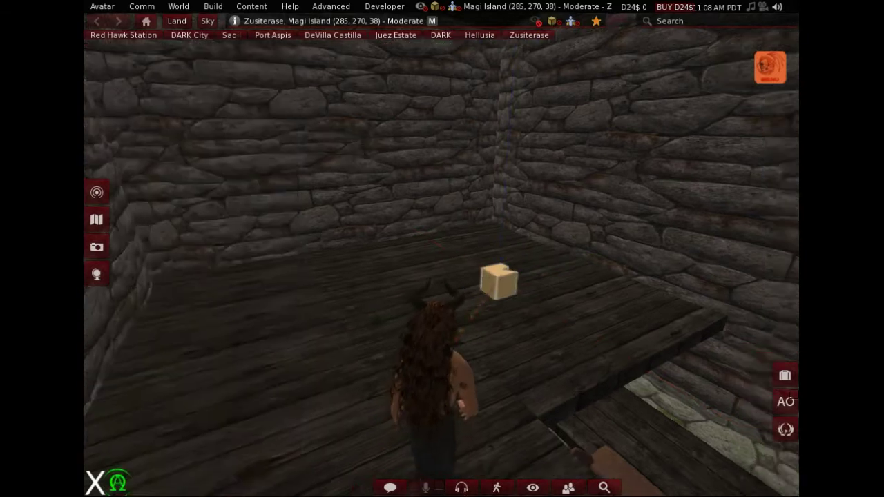
pyautogui.keyDown('ctrl'); pyautogui.keyDown('alt'); pyautogui.moveTo(498, 282); pyautogui.dragTo(441, 255); pyautogui.keyUp('alt'); pyautogui.keyUp('ctrl')
pyautogui.scroll(5, 435, 257)
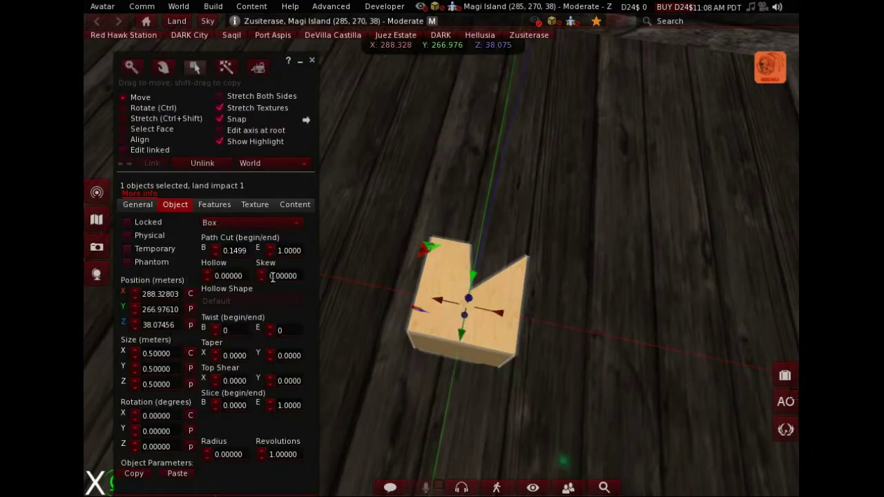
pyautogui.click(270, 254)
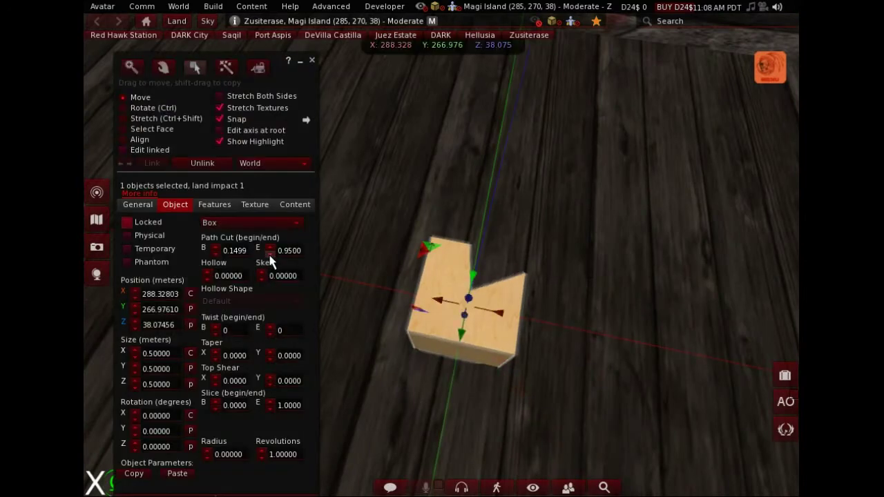
pyautogui.click(270, 254)
pyautogui.click(269, 254)
pyautogui.click(270, 248)
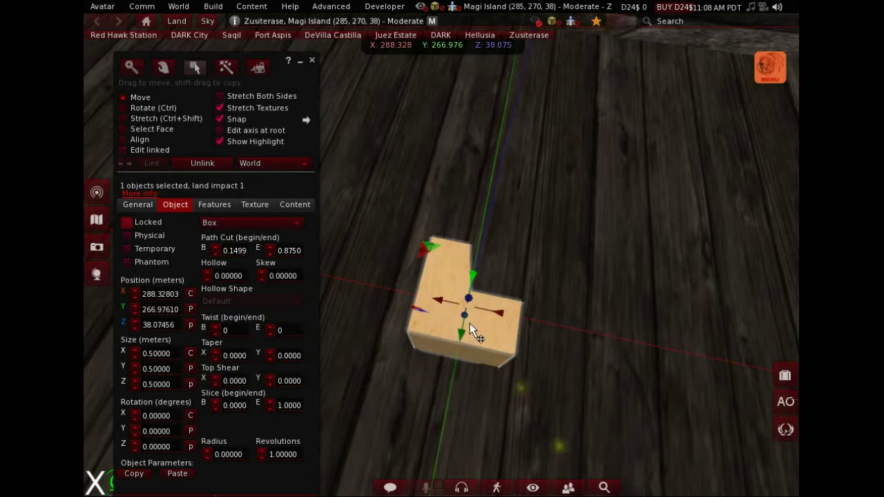
# Step: Set the box's Path Cut begin to 0.1249
pyautogui.click(215, 253)
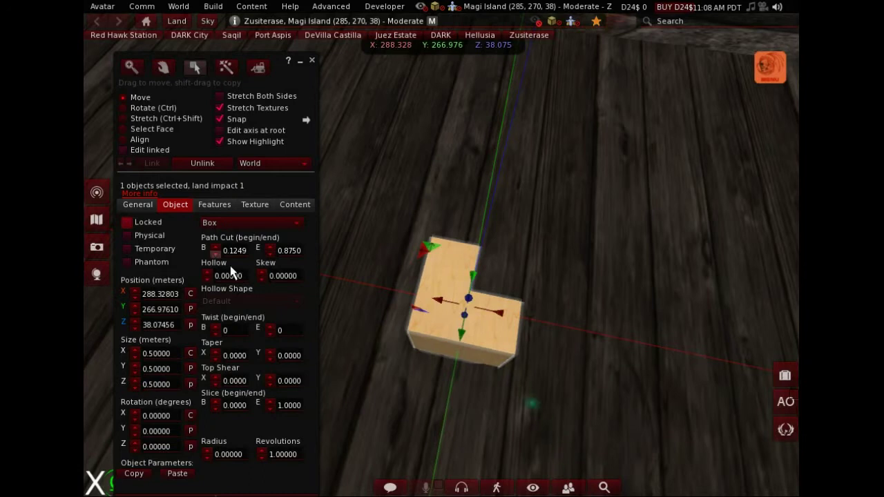
pyautogui.hotkey('ctrl', 'alt')
pyautogui.keyDown('ctrl'); pyautogui.keyDown('alt'); pyautogui.moveTo(732, 250); pyautogui.dragTo(361, 215); pyautogui.keyUp('alt'); pyautogui.keyUp('ctrl')
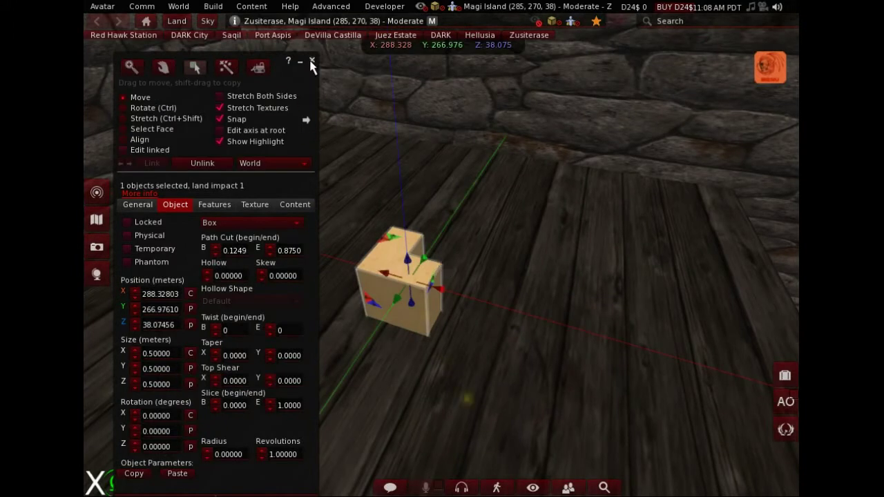
# Step: Delete the path-cut box from the second storey floor and close the object editor
pyautogui.rightClick(401, 272)
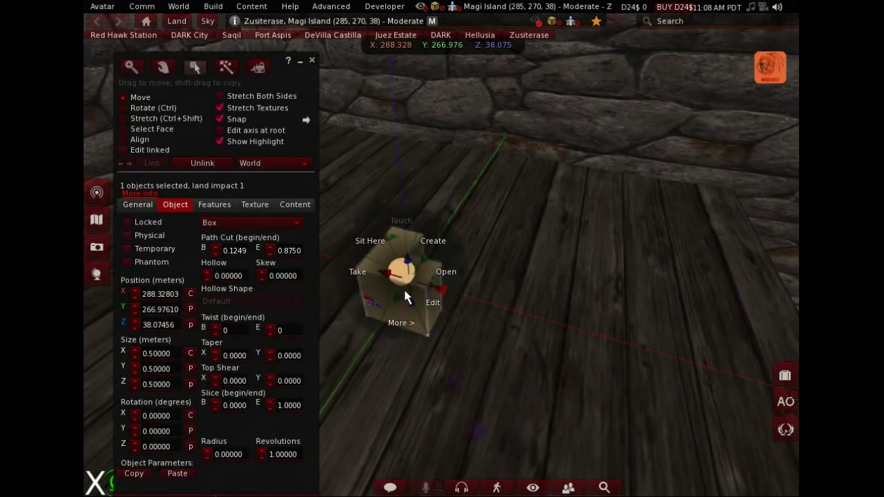
pyautogui.click(414, 314)
pyautogui.click(446, 276)
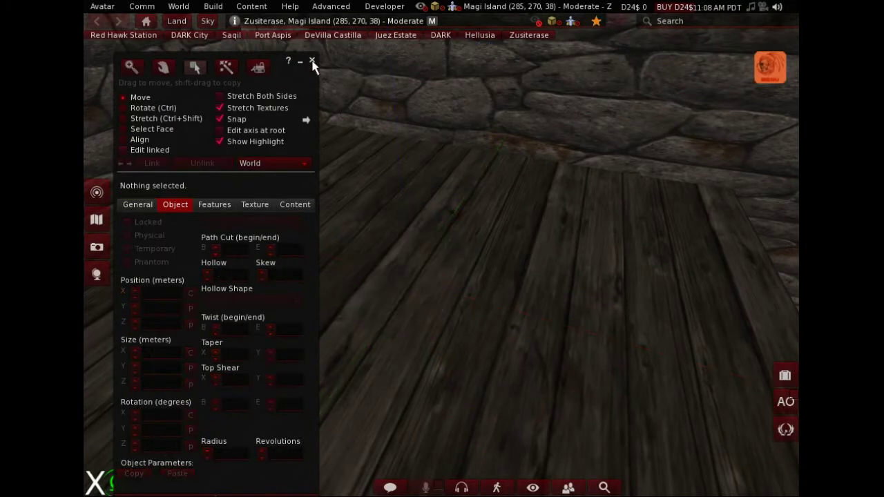
pyautogui.click(312, 60)
# Step: Walk the avatar in first-person view across the second storey floor to the stairwell opening
pyautogui.press('m')
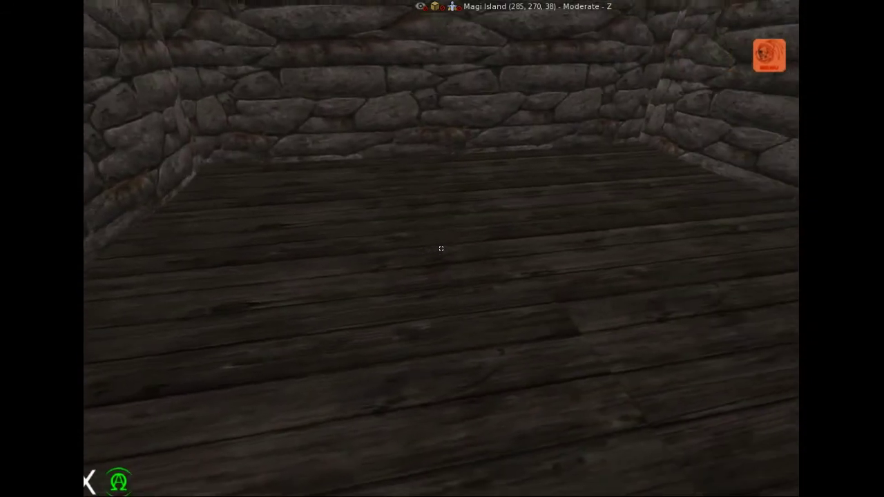
pyautogui.press('w')
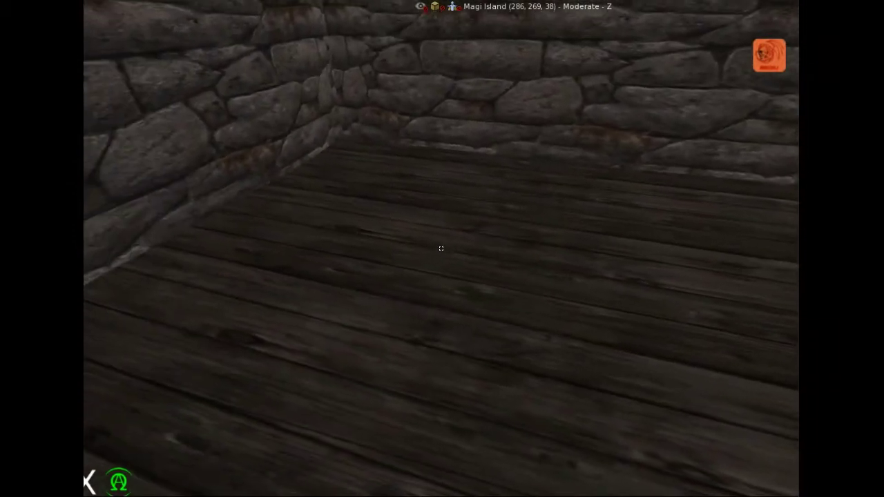
pyautogui.press('Escape')
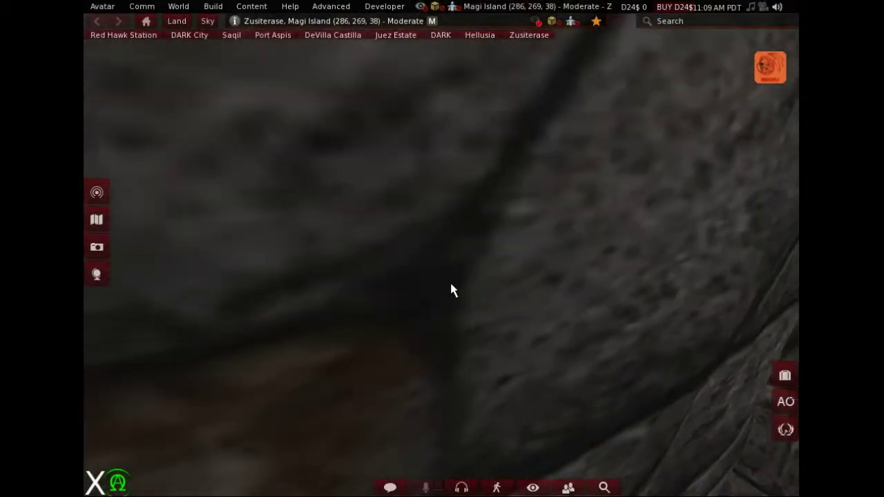
pyautogui.scroll(3, 450, 282)
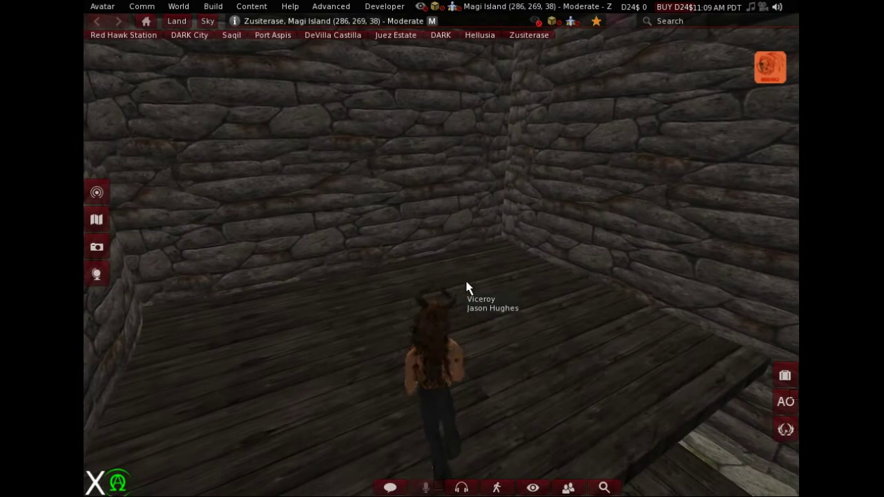
pyautogui.scroll(5, 503, 280)
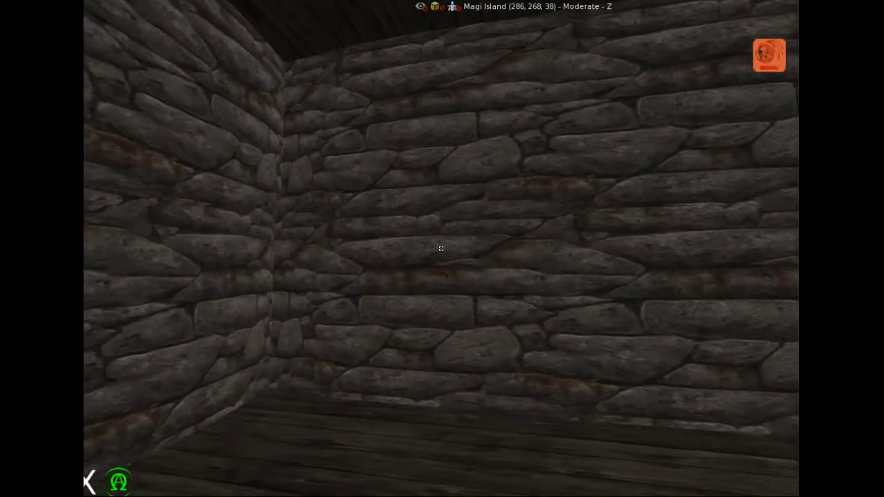
pyautogui.press('w')
pyautogui.press('w')
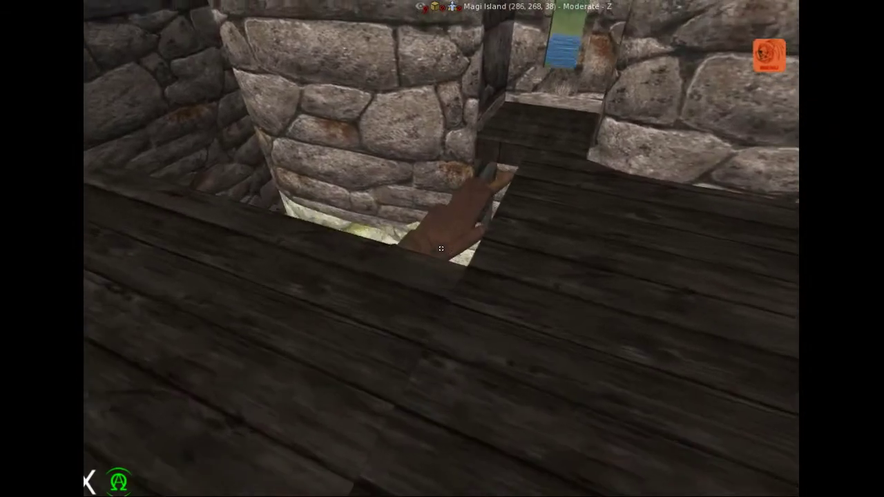
pyautogui.press('w')
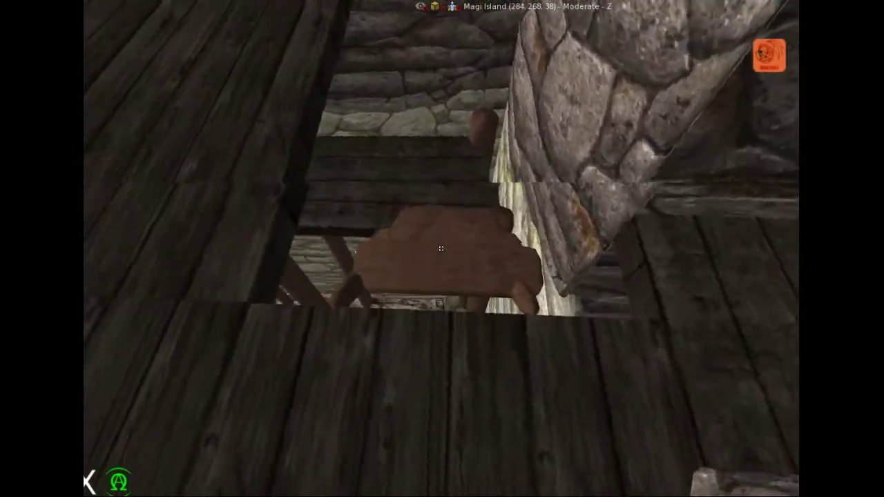
# Step: Walk down the wooden stairs to the tower's ground floor, face the chest and barrel, and leave first-person view
pyautogui.press('w')
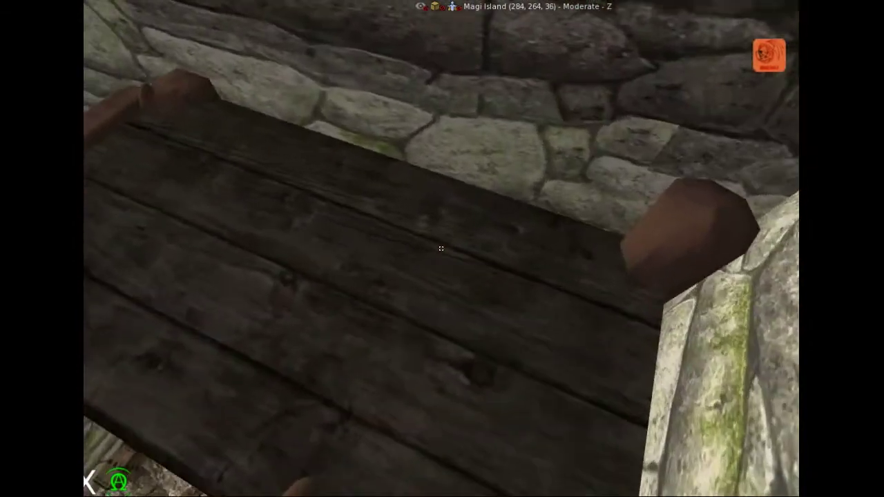
pyautogui.press('w')
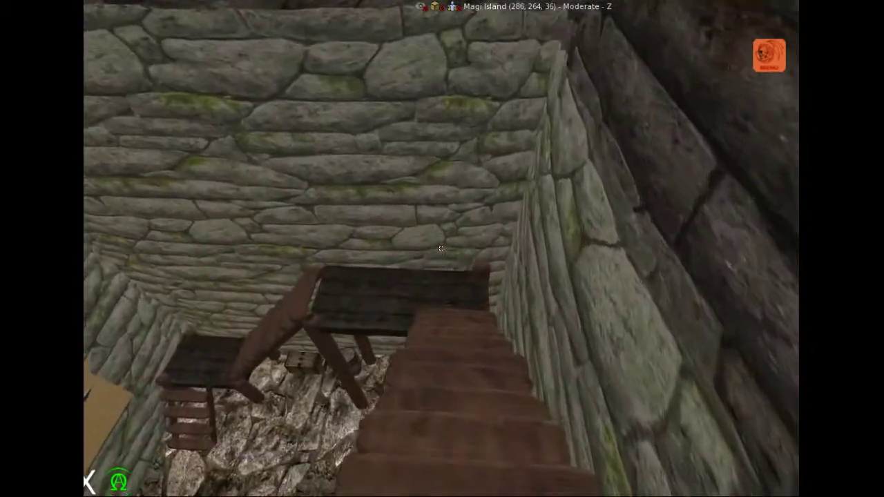
pyautogui.press('s')
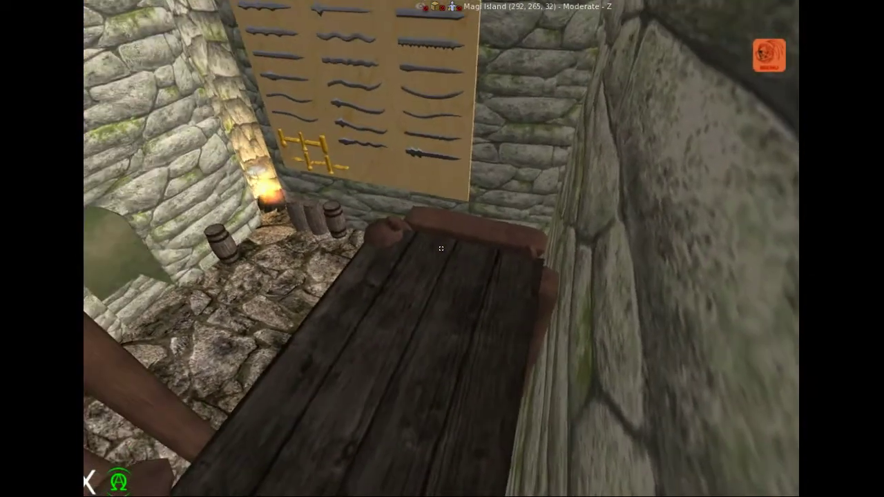
pyautogui.press('w')
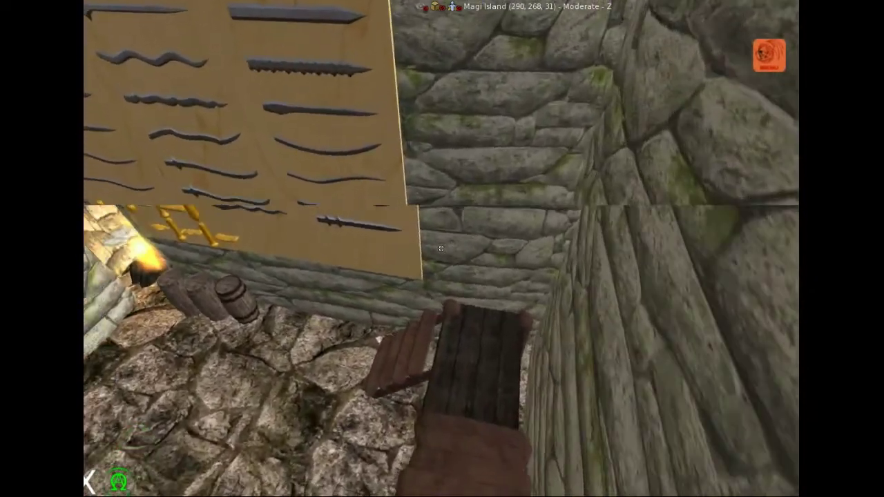
pyautogui.press('w')
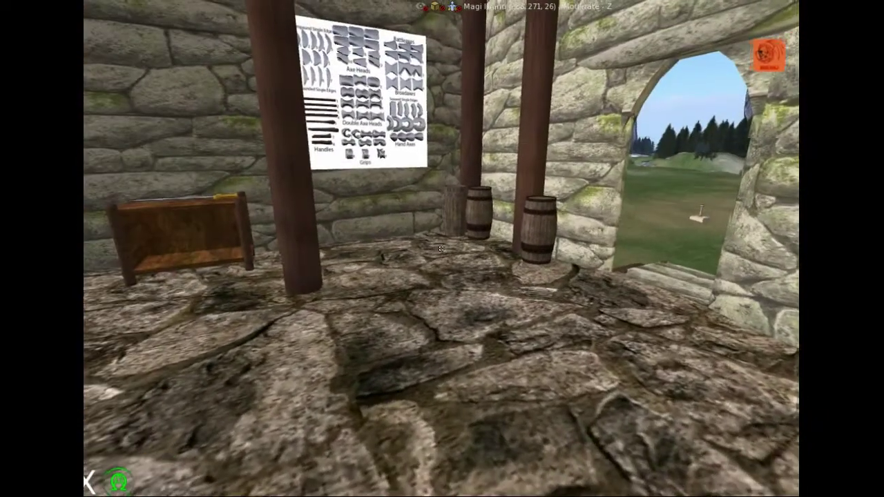
pyautogui.press('w')
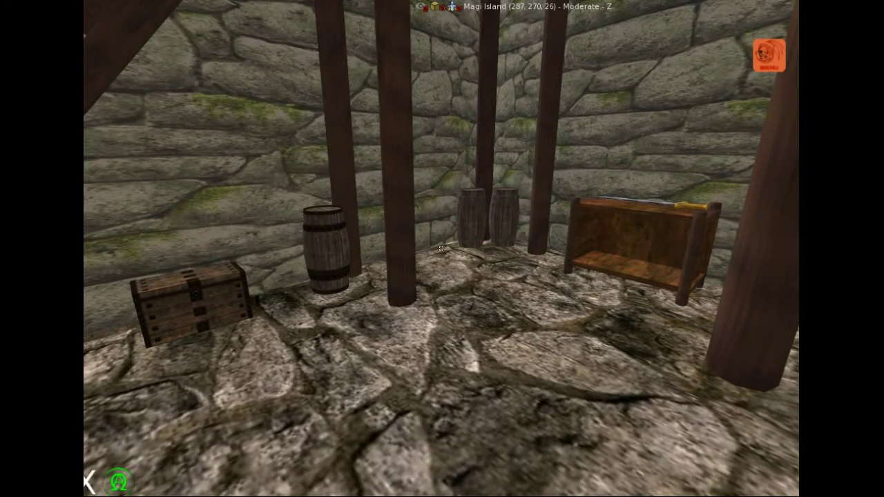
pyautogui.press('Escape')
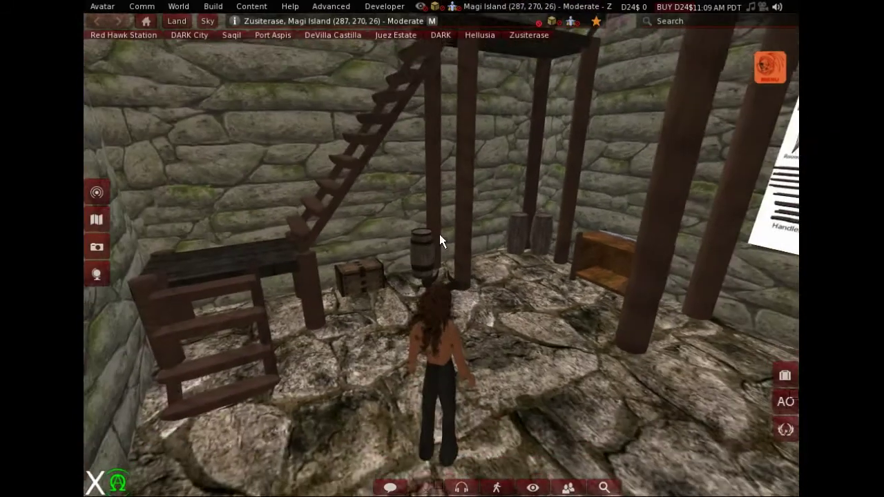
# Step: Examine the barrel beside the treasure chest up close
pyautogui.keyDown('alt'); pyautogui.click(422, 239); pyautogui.keyUp('alt')
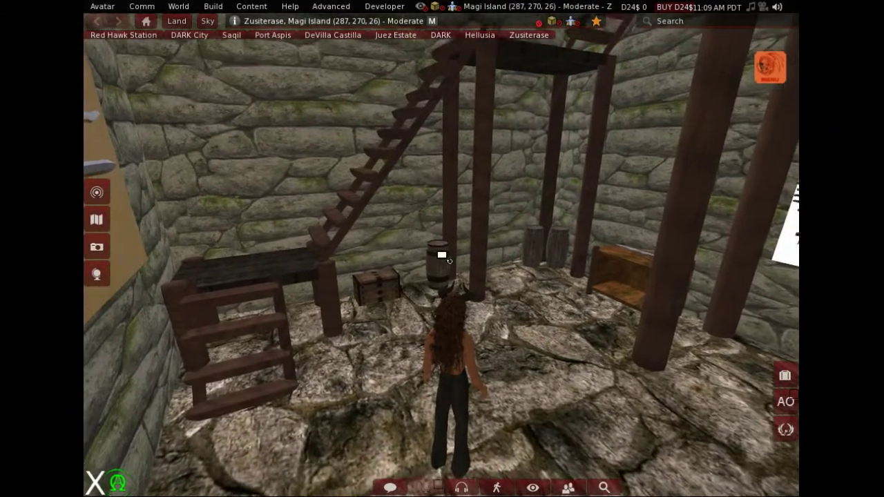
pyautogui.scroll(7, 440, 271)
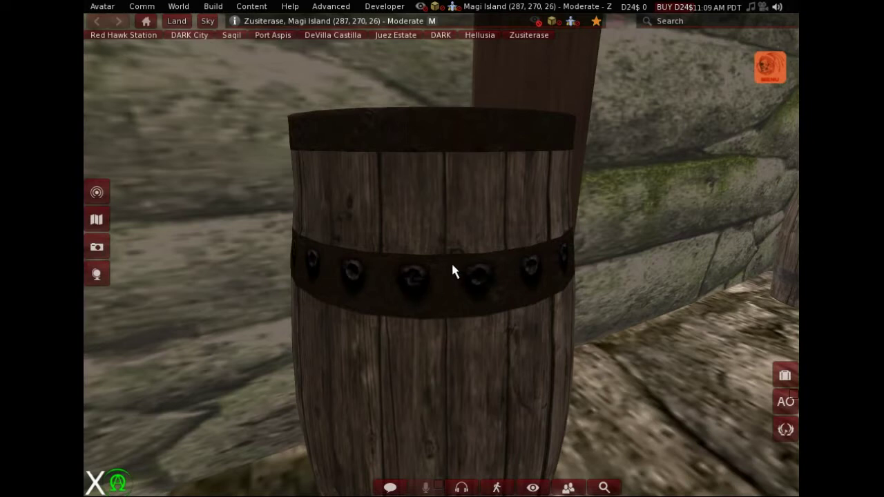
pyautogui.scroll(-5, 462, 243)
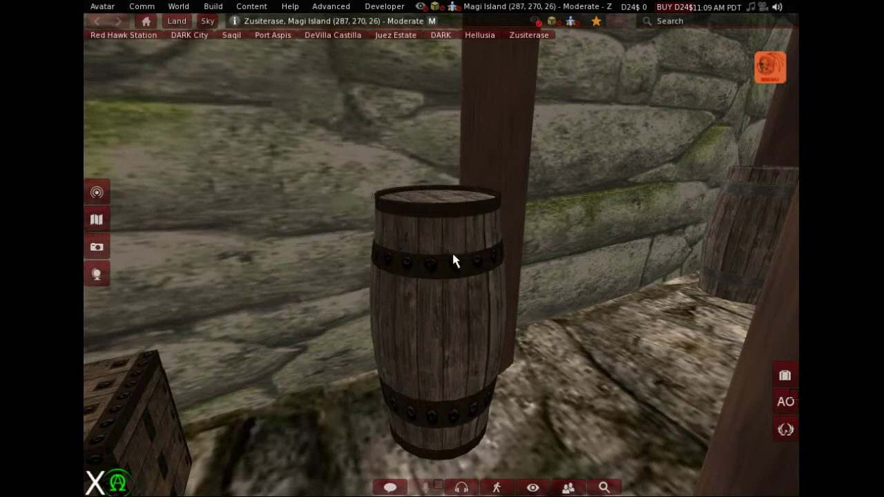
pyautogui.scroll(-3, 435, 282)
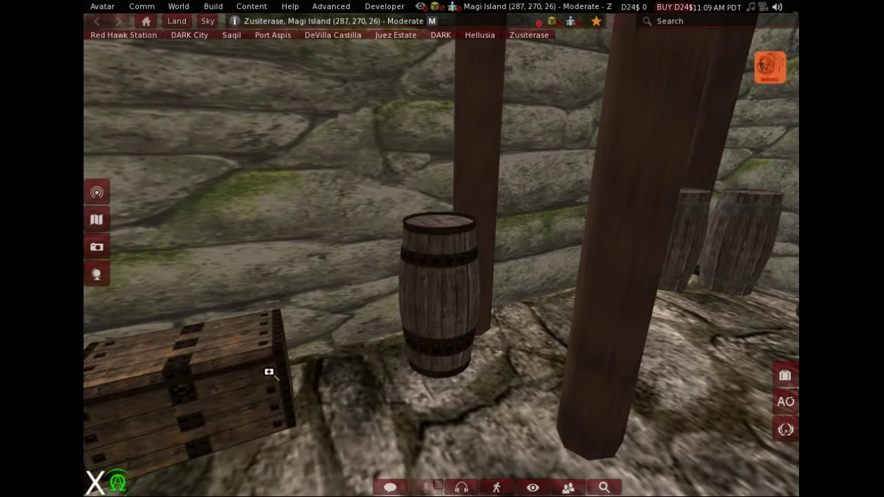
# Step: Focus on the treasure chest, open and close its lid, and return to the avatar view
pyautogui.keyDown('alt'); pyautogui.click(269, 371); pyautogui.keyUp('alt')
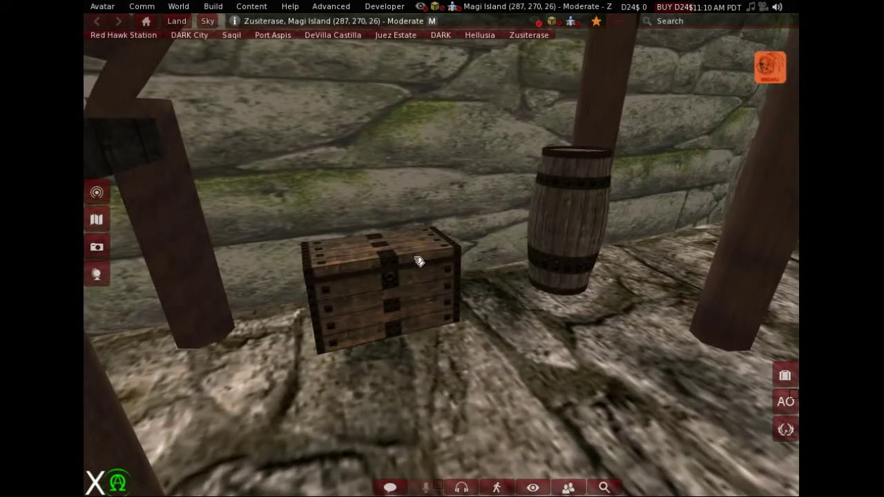
pyautogui.click(419, 287)
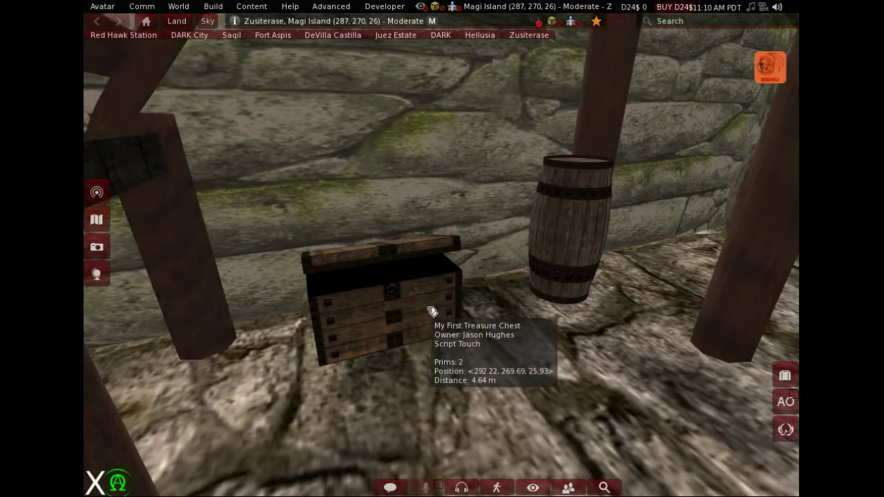
pyautogui.click(432, 309)
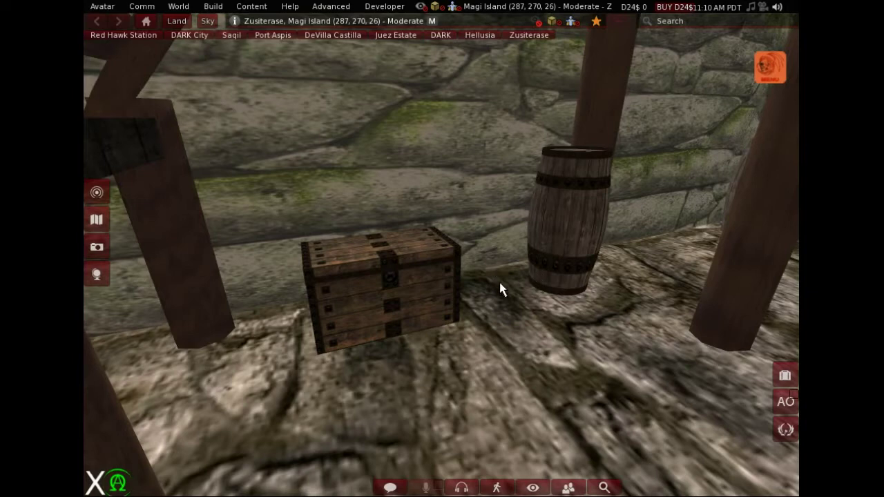
pyautogui.press('Escape')
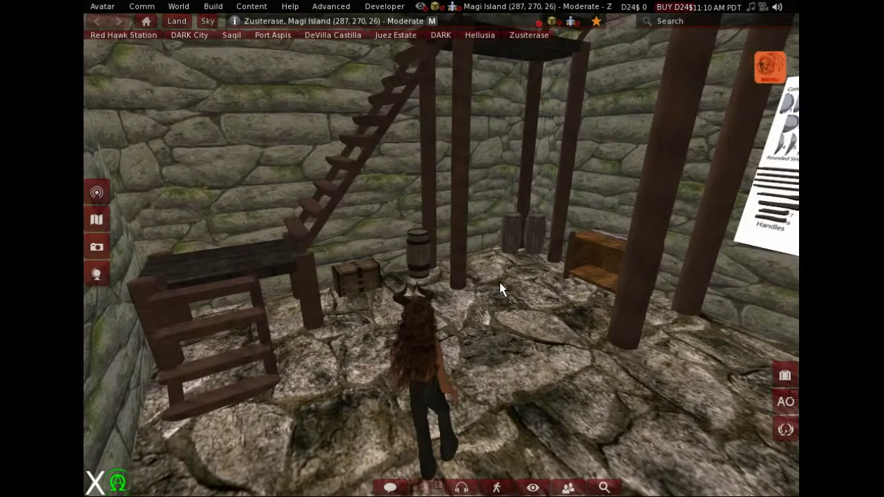
# Step: Walk out through the tower's arched doorway to the hay bale beside its outer wall and return to third-person view
pyautogui.press('Right')
pyautogui.scroll(5, 499, 283)
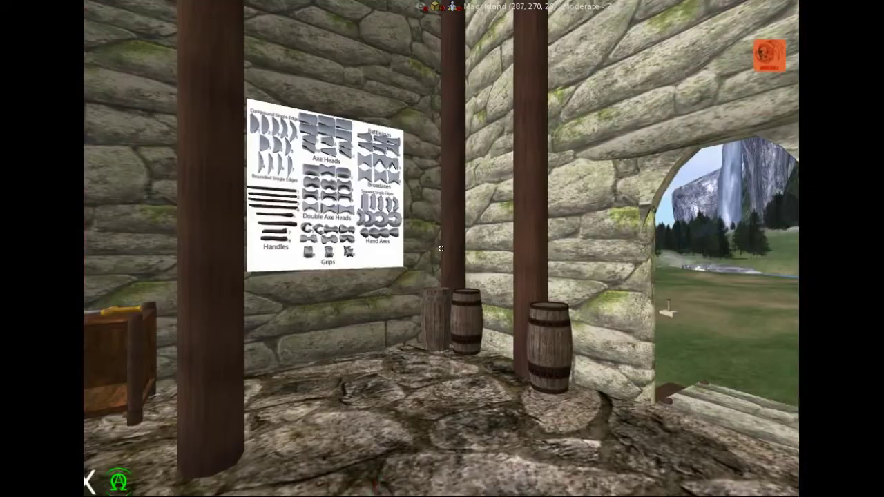
pyautogui.press('w')
pyautogui.press('w')
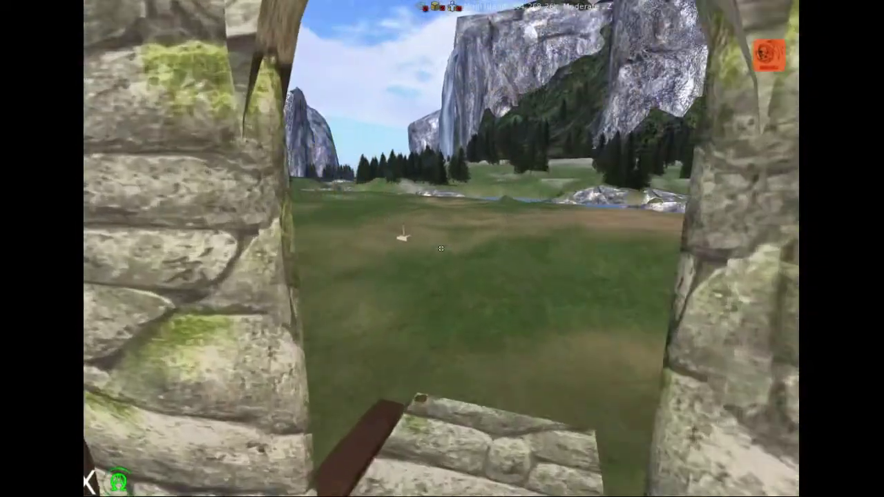
pyautogui.press('w')
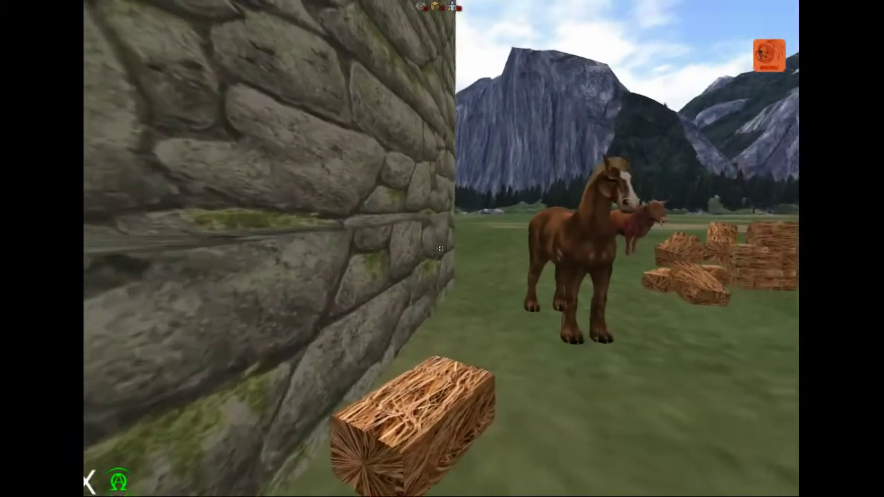
pyautogui.scroll(-3, 441, 248)
pyautogui.scroll(-5, 441, 248)
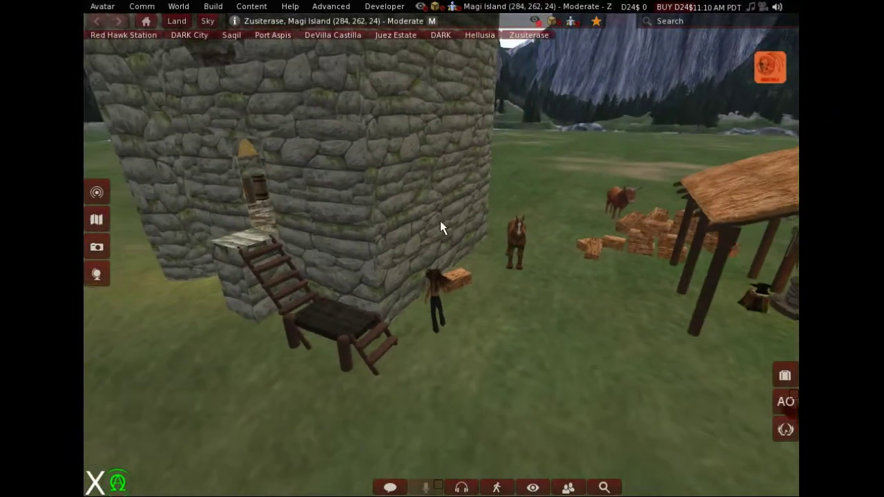
# Step: Open the tower for editing, turn on Edit linked, and select the lower sculpted section of the wall facing the horse
pyautogui.scroll(2, 444, 245)
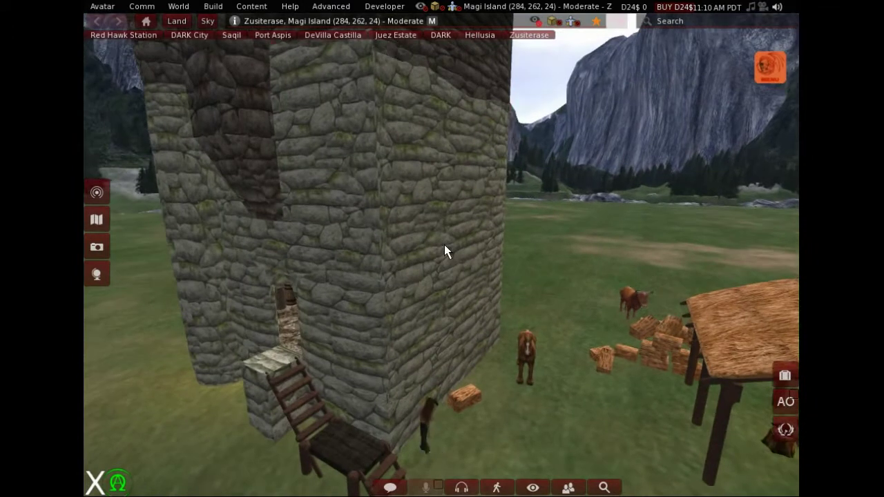
pyautogui.rightClick(444, 244)
pyautogui.click(474, 276)
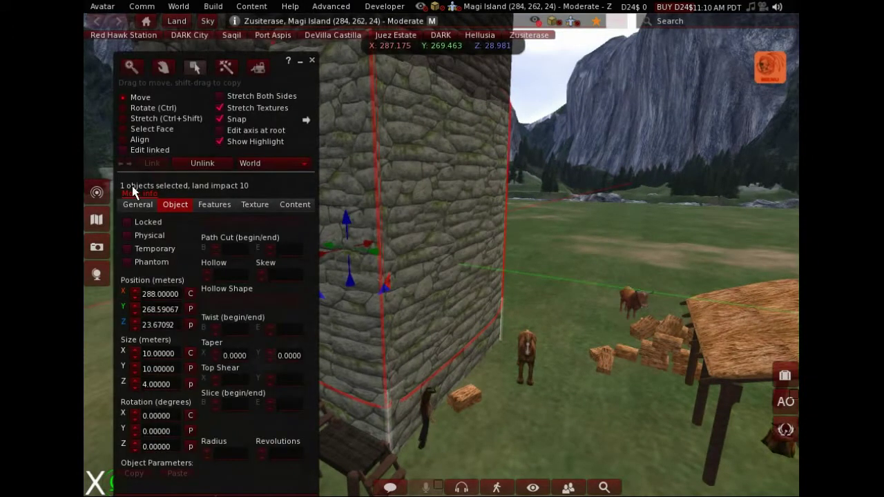
pyautogui.click(124, 150)
pyautogui.click(453, 244)
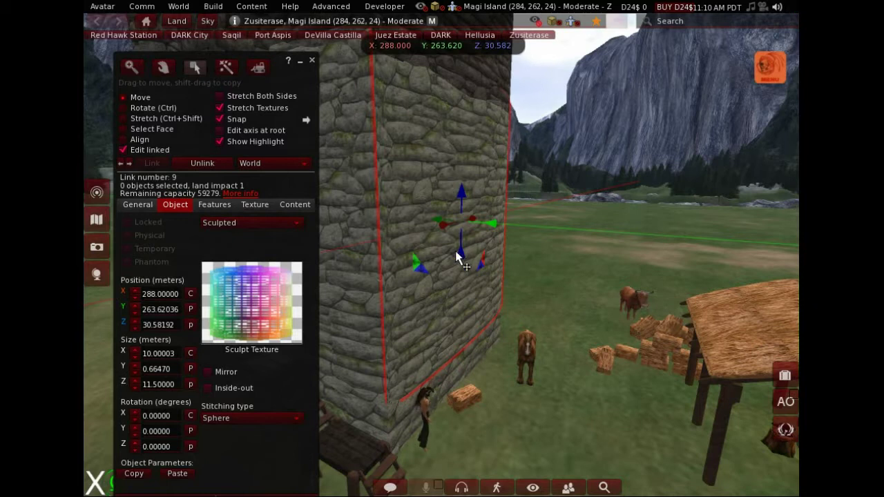
# Step: Select the upper section of the same tower wall as an individual linked part
pyautogui.keyDown('ctrl'); pyautogui.keyDown('alt'); pyautogui.moveTo(444, 103); pyautogui.dragTo(444, 264); pyautogui.keyUp('alt'); pyautogui.keyUp('ctrl')
pyautogui.scroll(-4, 446, 268)
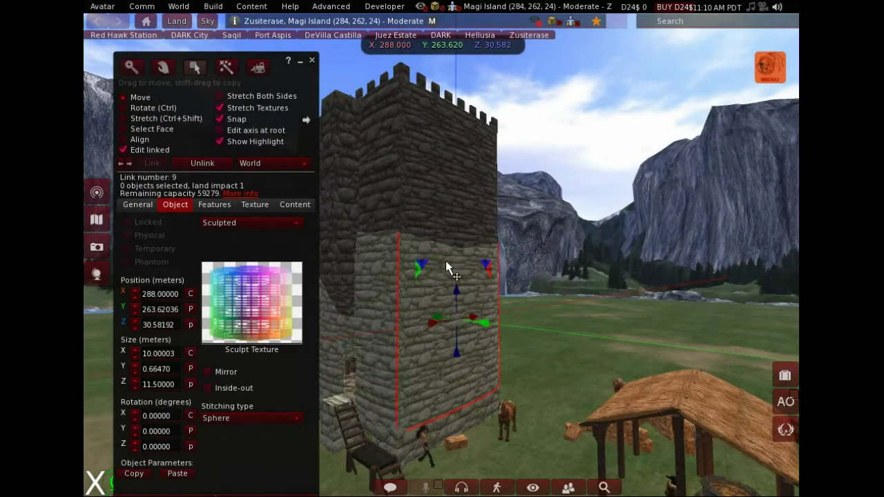
pyautogui.click(449, 199)
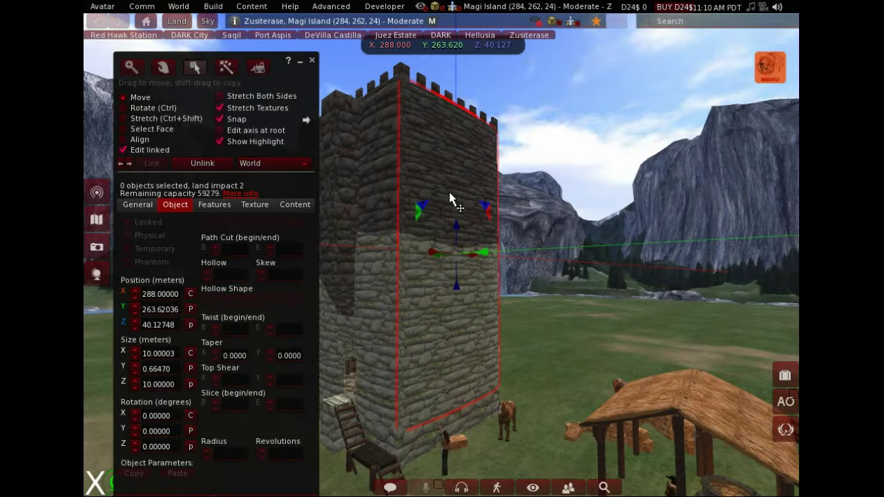
# Step: Select the lower section of the tower wall facing the horse as an individual linked part and close the build window
pyautogui.keyDown('alt'); pyautogui.moveTo(416, 336); pyautogui.dragTo(442, 253); pyautogui.keyUp('alt')
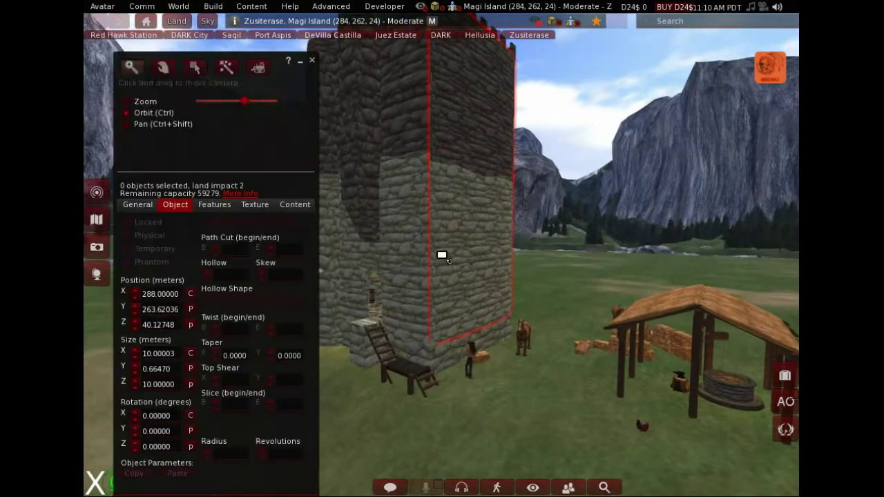
pyautogui.click(467, 279)
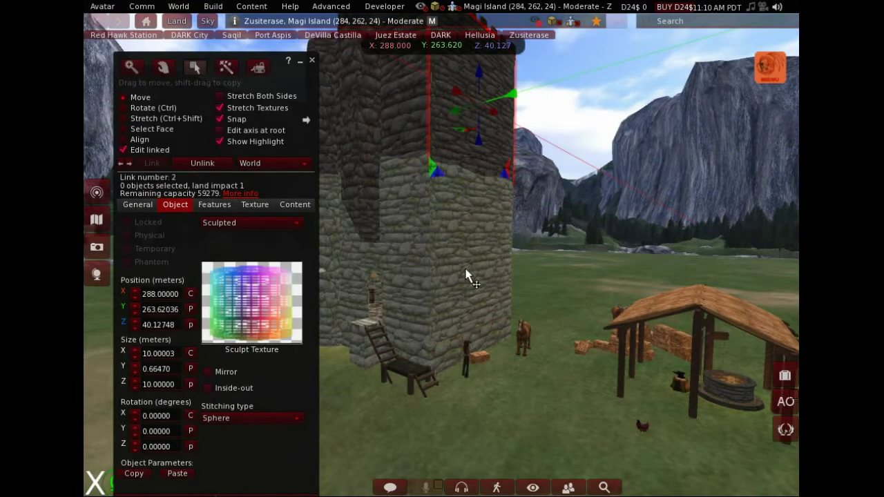
pyautogui.click(466, 279)
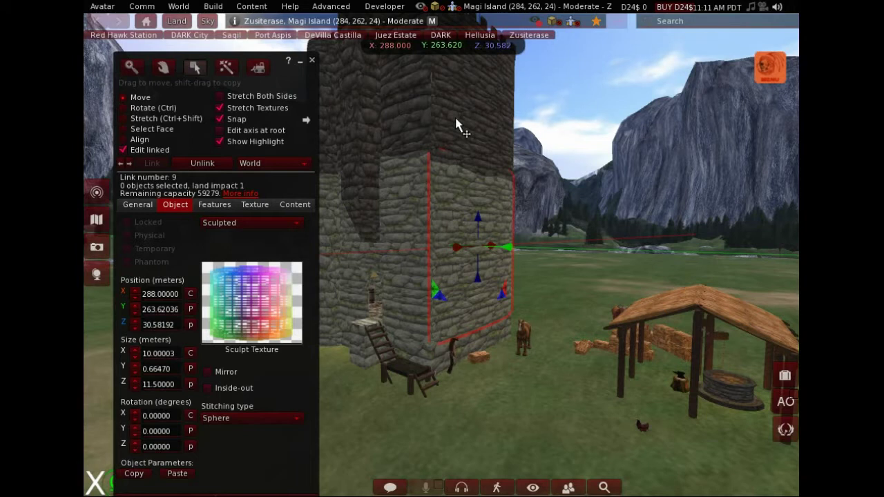
pyautogui.click(312, 62)
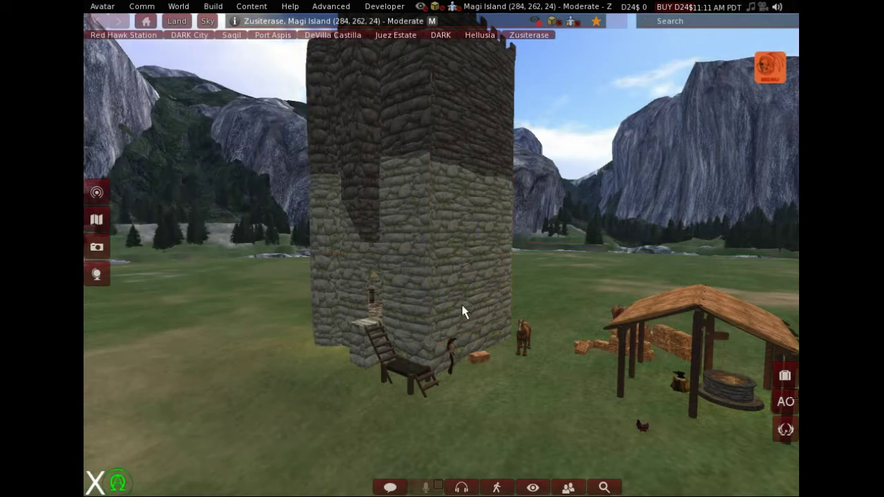
# Step: Examine the stonework on the tower's outer walls, both close up and with the whole building in view
pyautogui.scroll(4, 465, 276)
pyautogui.keyDown('alt'); pyautogui.moveTo(472, 236); pyautogui.dragTo(442, 259); pyautogui.keyUp('alt')
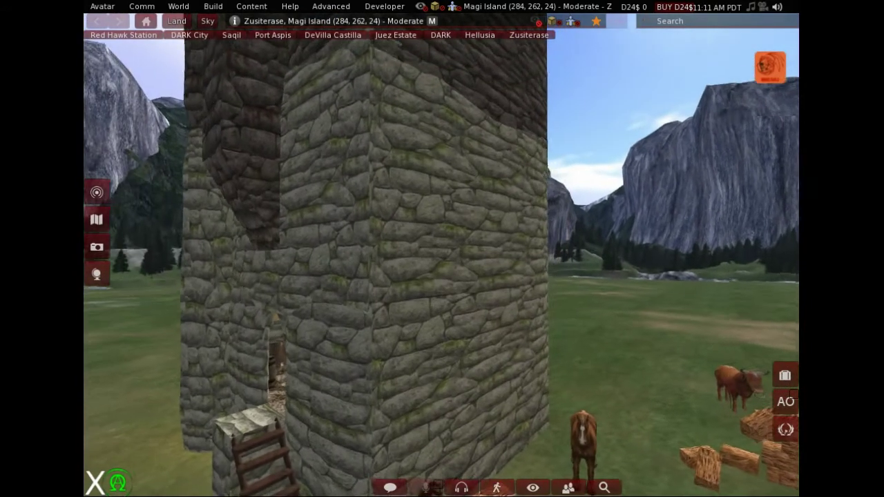
pyautogui.scroll(-3, 446, 242)
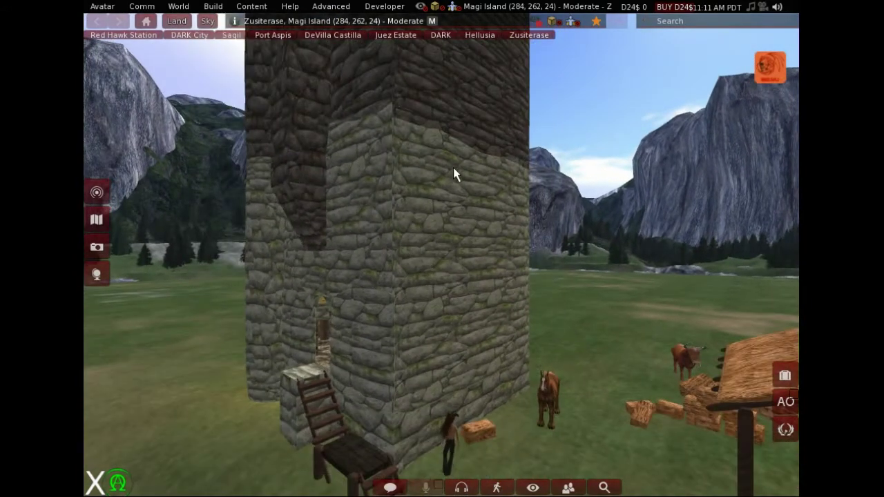
pyautogui.scroll(-5, 453, 174)
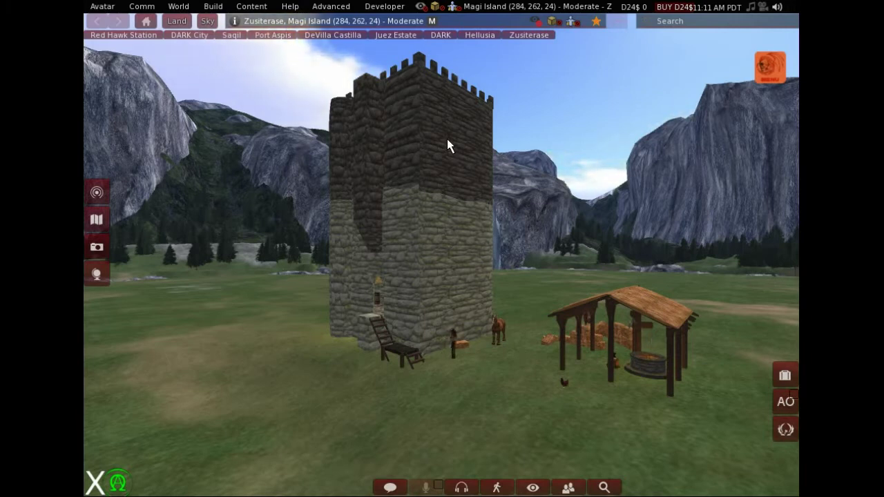
pyautogui.scroll(5, 473, 304)
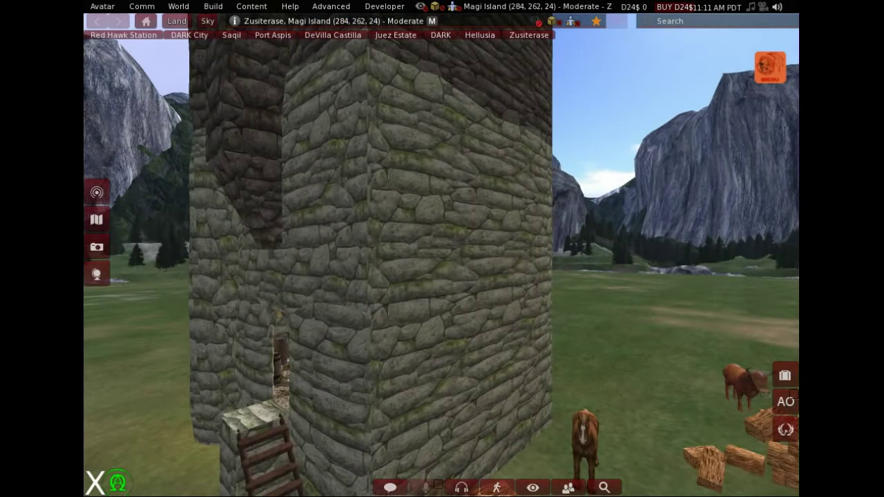
pyautogui.scroll(4, 436, 268)
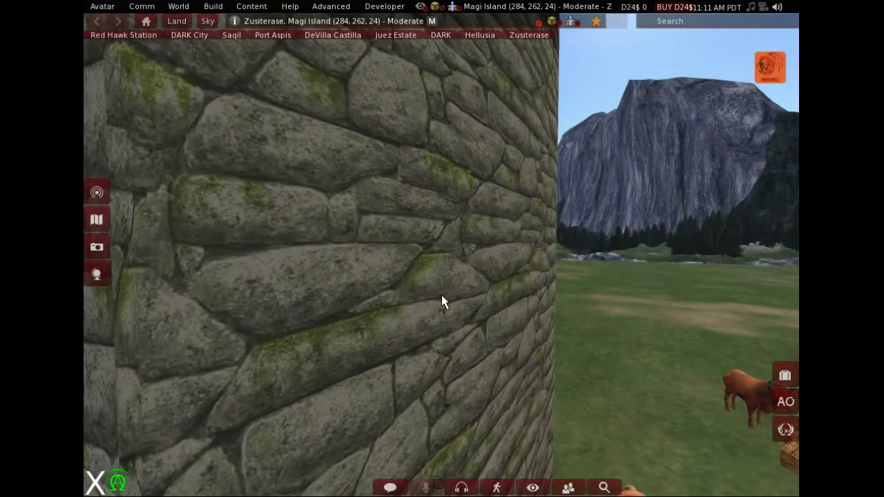
pyautogui.scroll(-5, 441, 295)
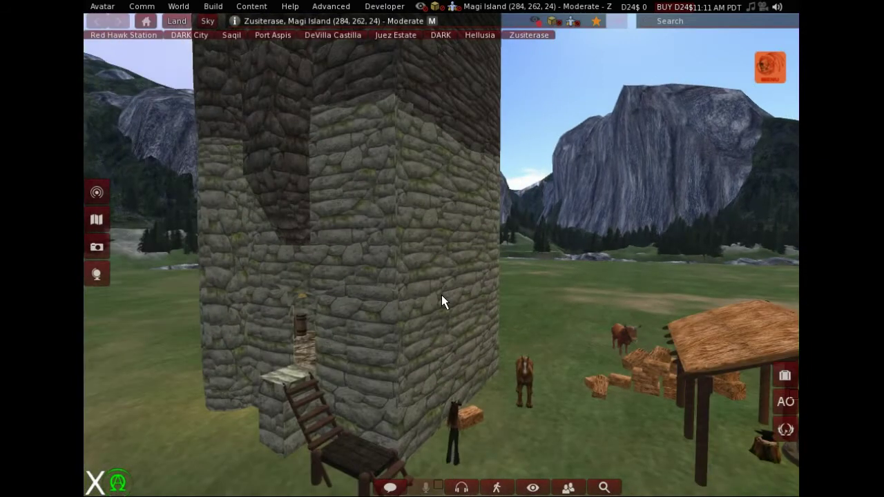
pyautogui.scroll(-4, 441, 295)
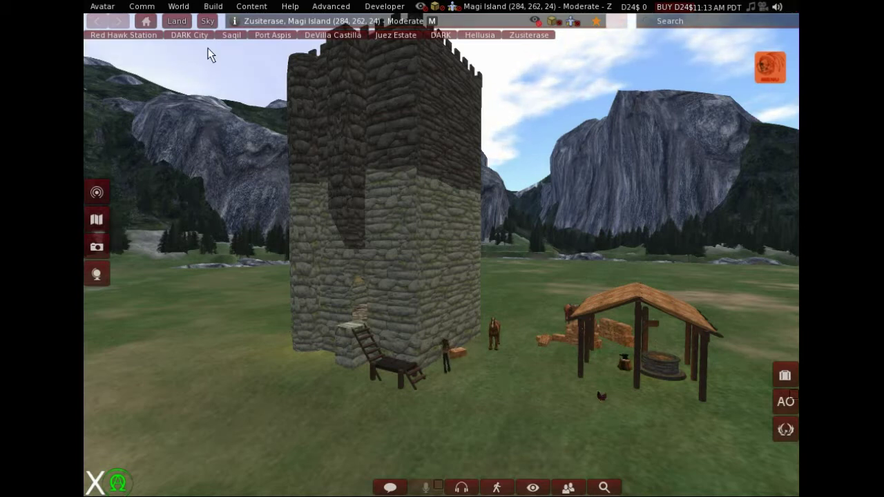
# Step: Open the parcel details, review the object capacity, the options and the general land information, and close them
pyautogui.click(178, 8)
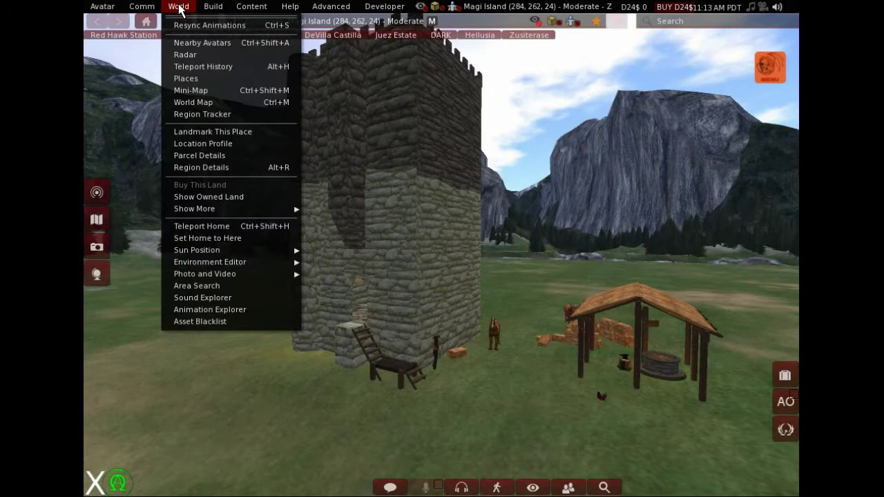
pyautogui.click(200, 156)
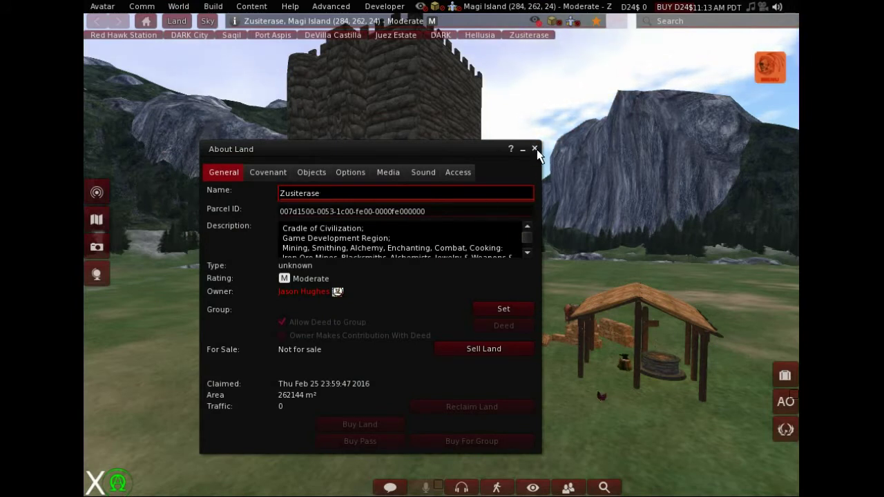
pyautogui.click(309, 176)
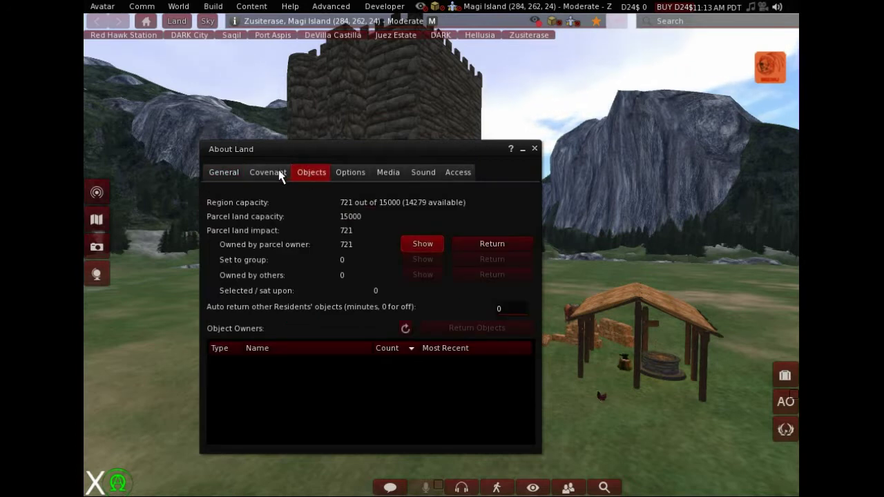
pyautogui.click(350, 174)
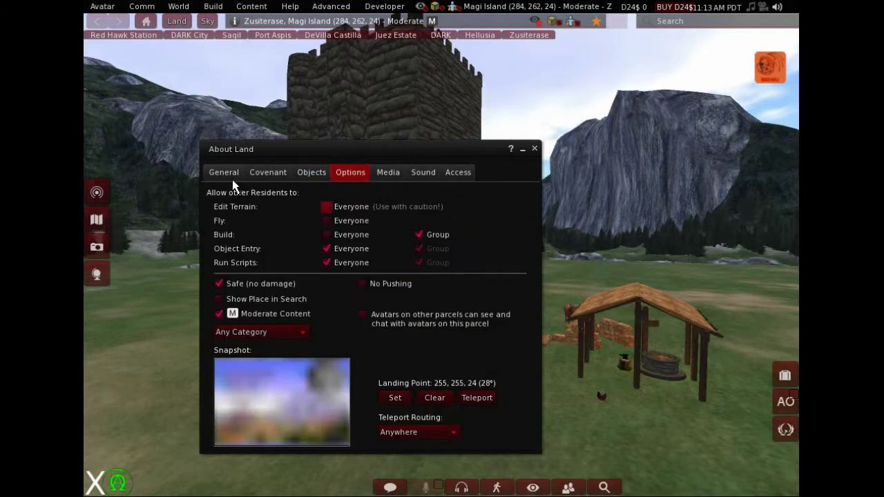
pyautogui.click(231, 177)
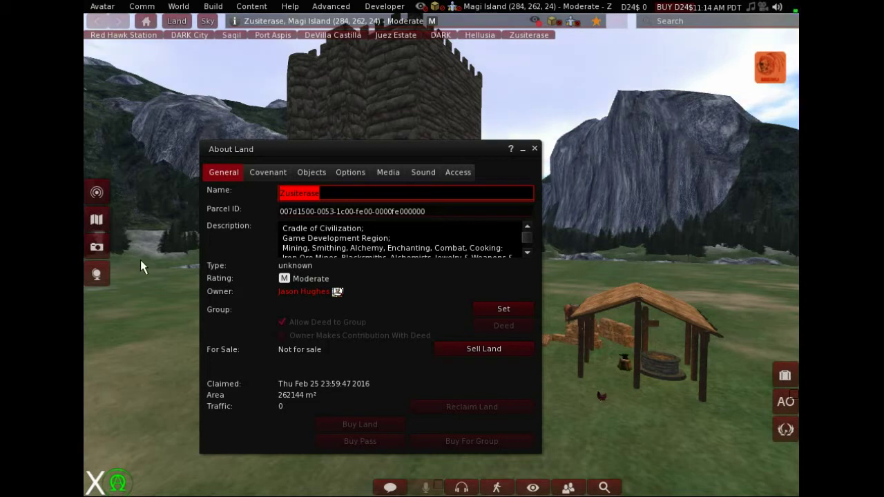
pyautogui.click(97, 220)
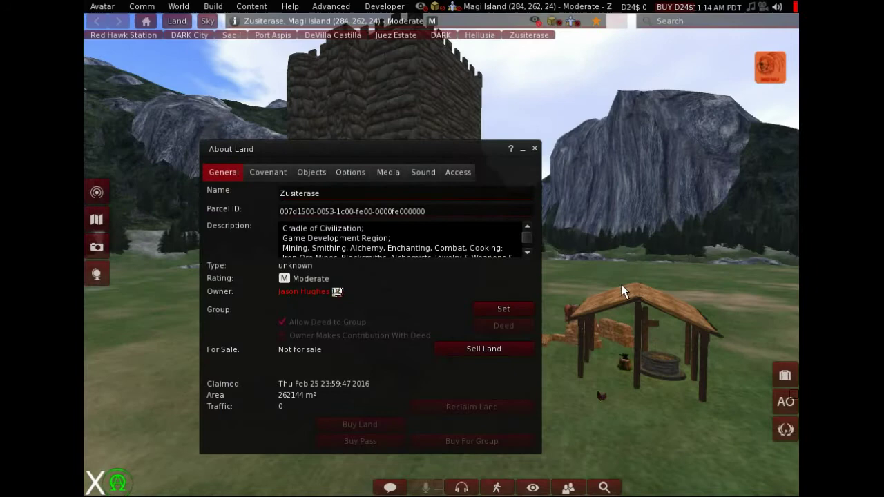
pyautogui.click(534, 148)
# Step: Walk past the horse and the horned ox into the open field, survey the whole island from above, and return to the avatar
pyautogui.press('Up')
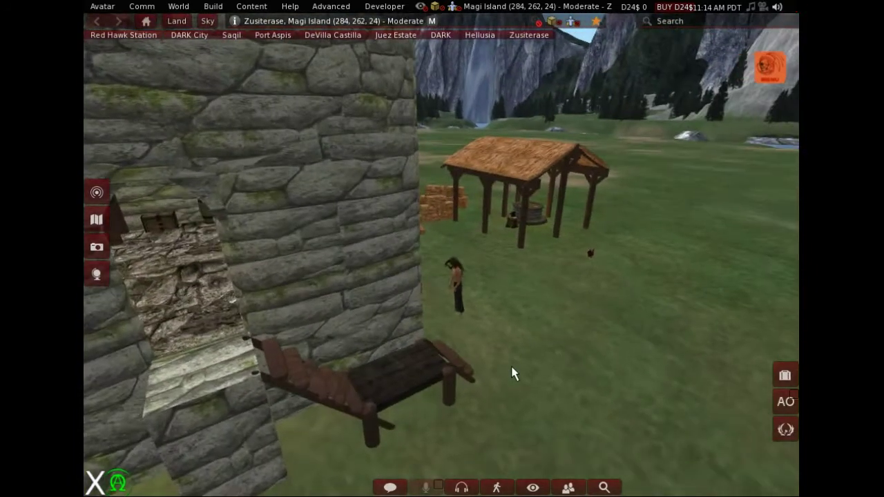
pyautogui.press('Up')
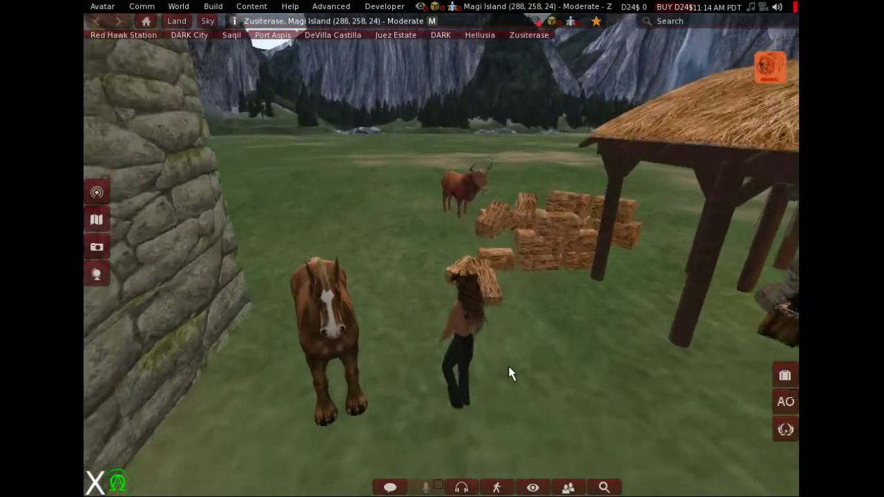
pyautogui.press('Up')
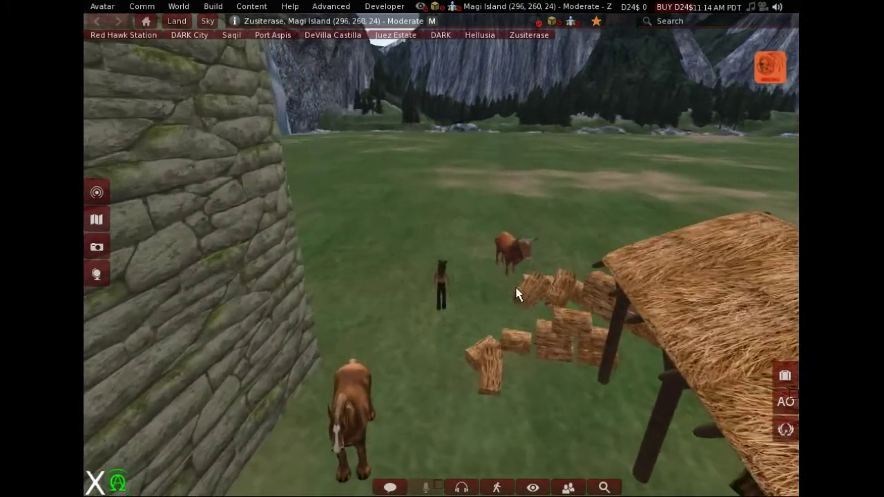
pyautogui.press('Left')
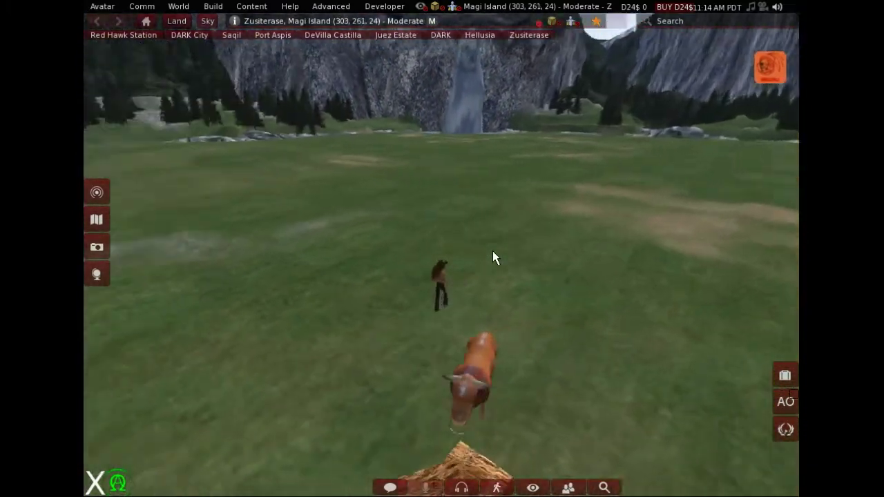
pyautogui.scroll(-10, 442, 255)
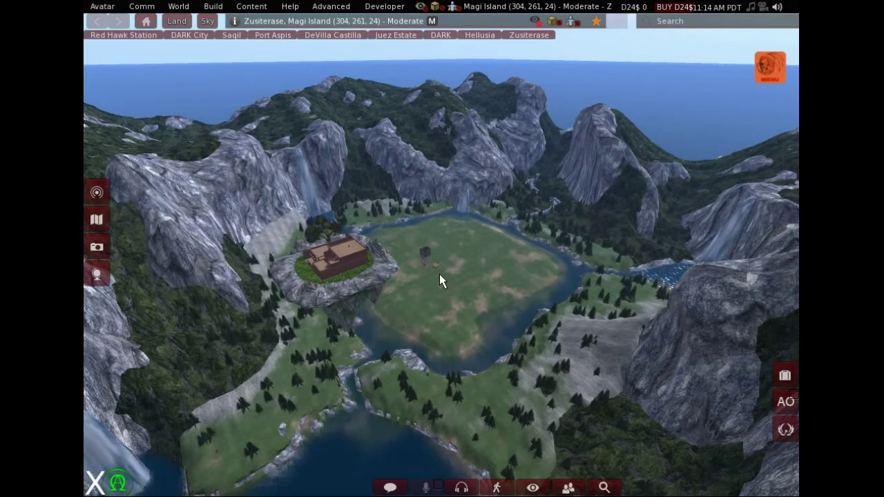
pyautogui.doubleClick(438, 279)
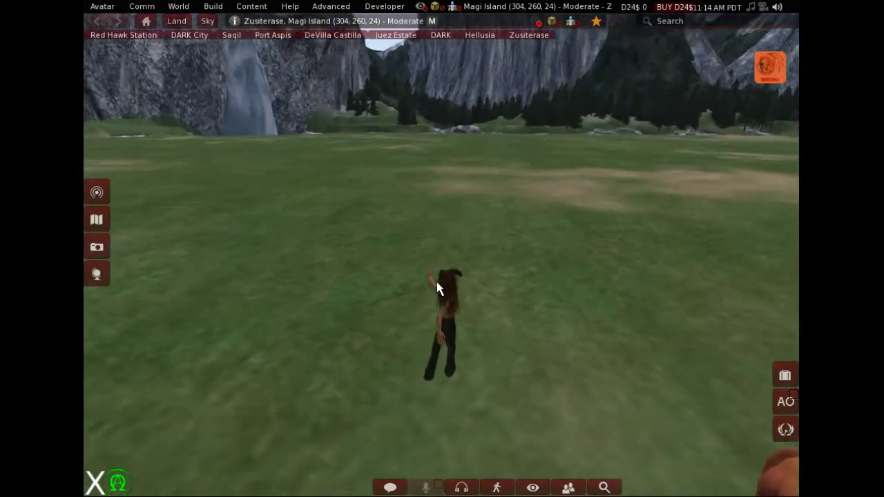
# Step: Switch to first-person view and cross the grass field to the tree-lined slope facing the cave entrance in the cliff
pyautogui.scroll(10, 484, 294)
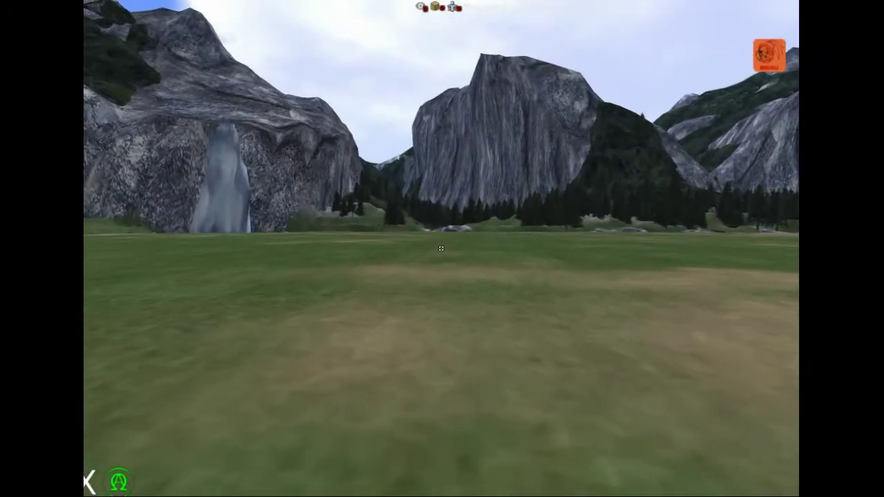
pyautogui.press('w')
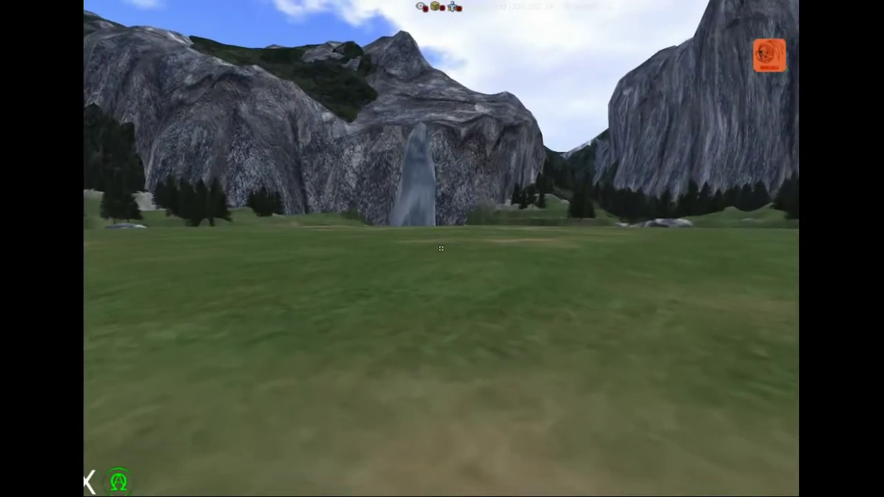
pyautogui.press('w')
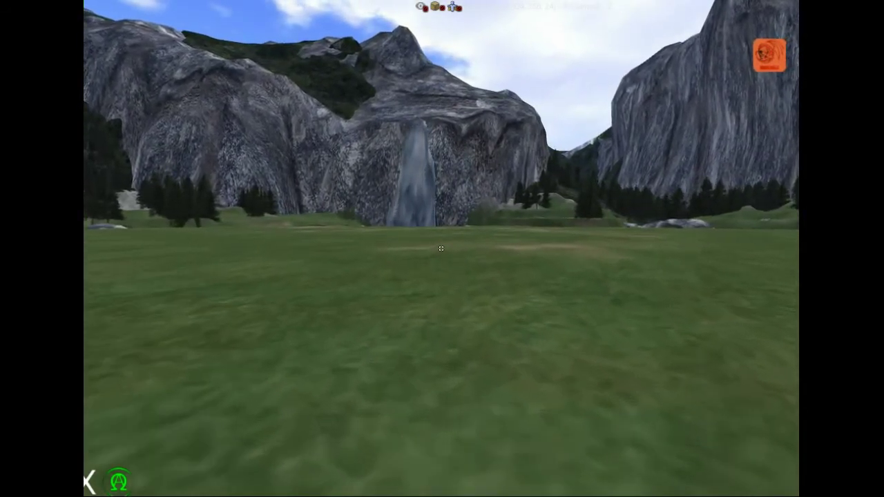
pyautogui.press('w')
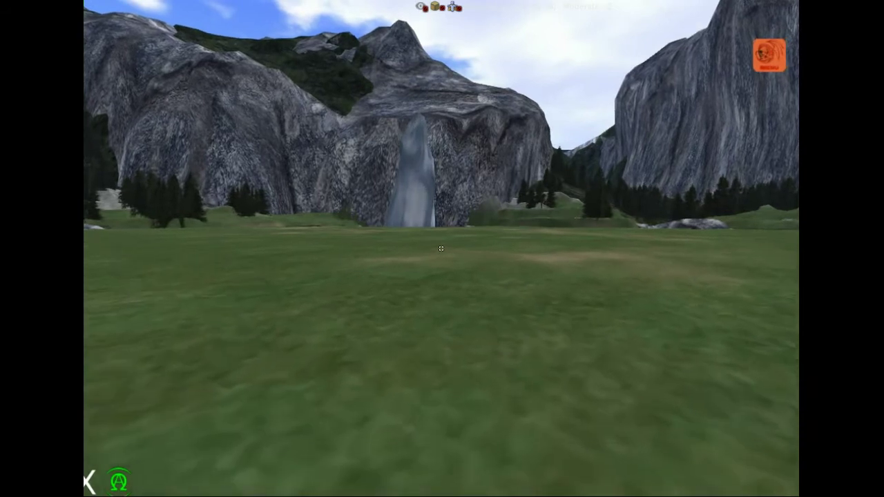
pyautogui.press('w')
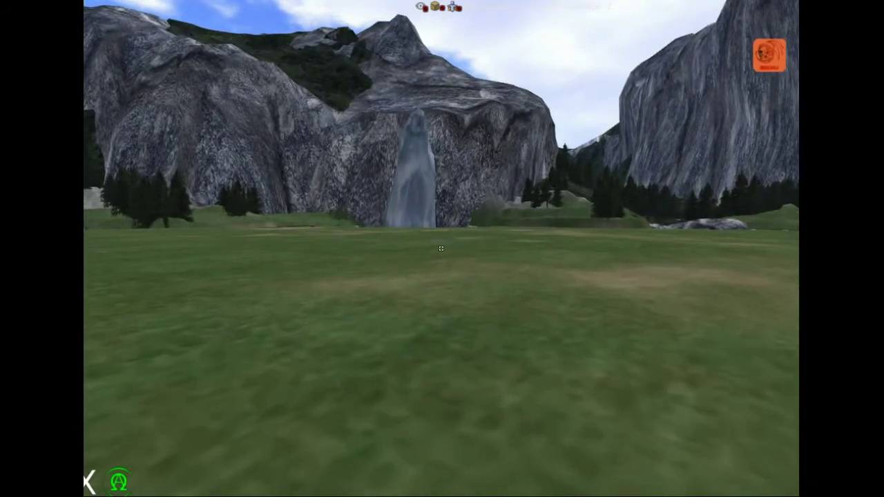
pyautogui.press('w')
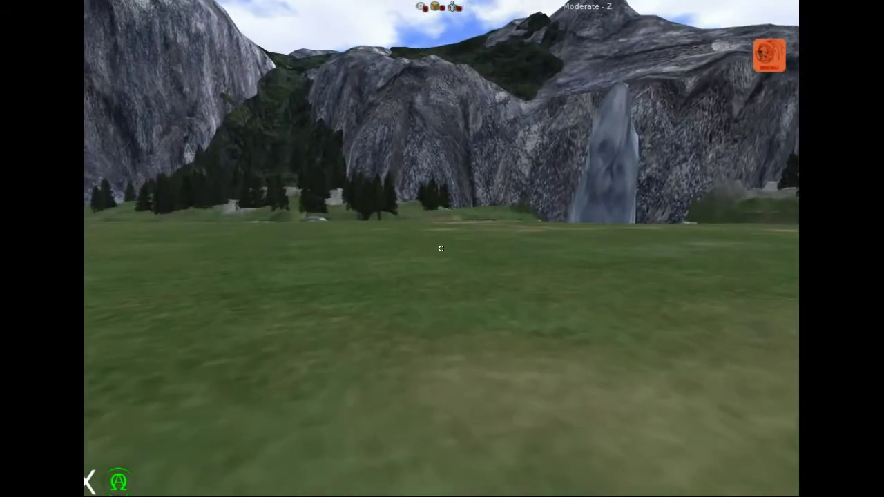
pyautogui.press('w')
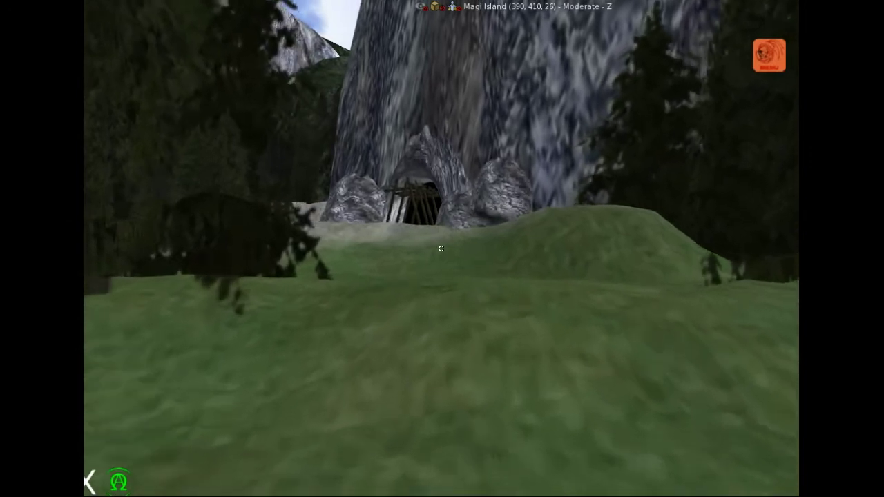
# Step: Walk up the slope to face the timber-braced cave entrance between the boulders and return to third-person view
pyautogui.press('w')
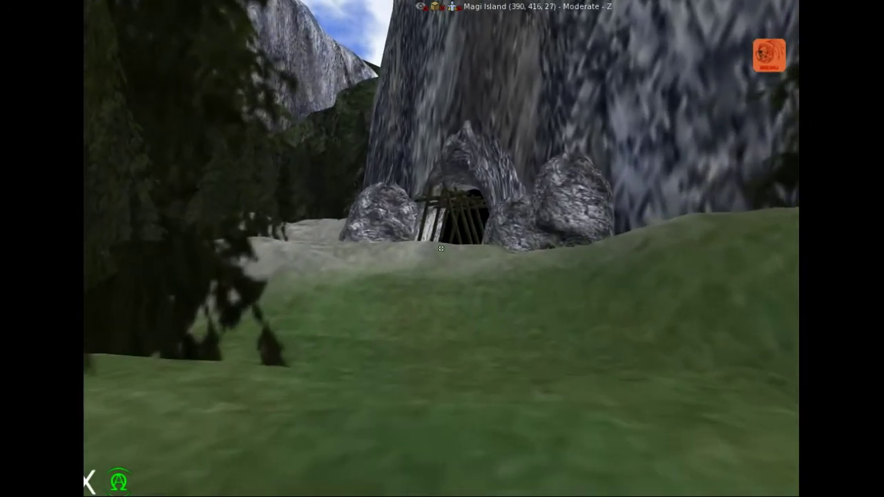
pyautogui.press('w')
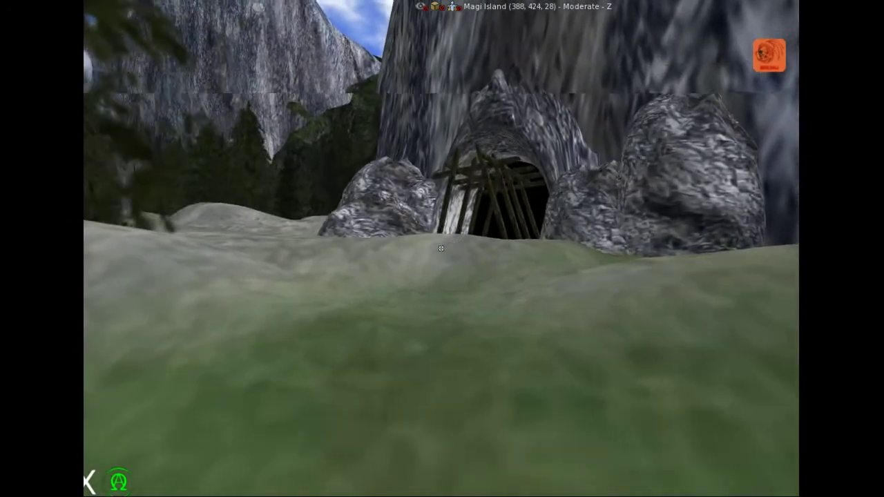
pyautogui.press('w')
pyautogui.press('a')
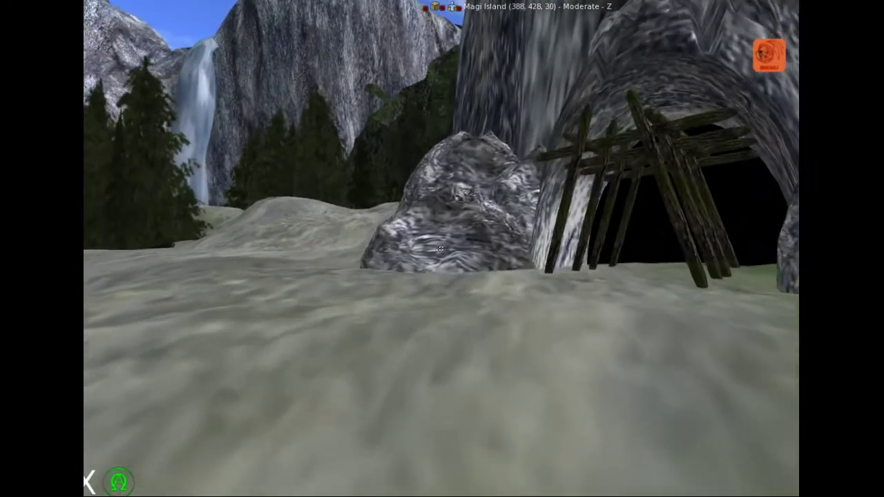
pyautogui.press('w')
pyautogui.press('d')
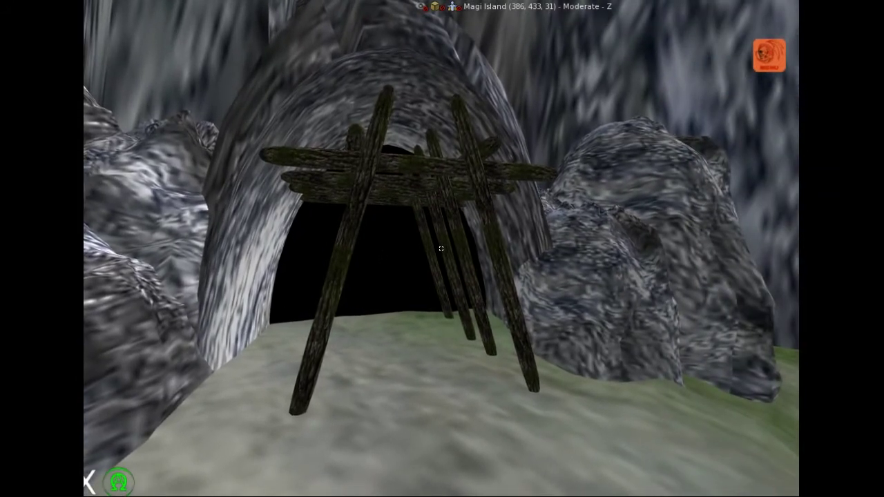
pyautogui.press('Escape')
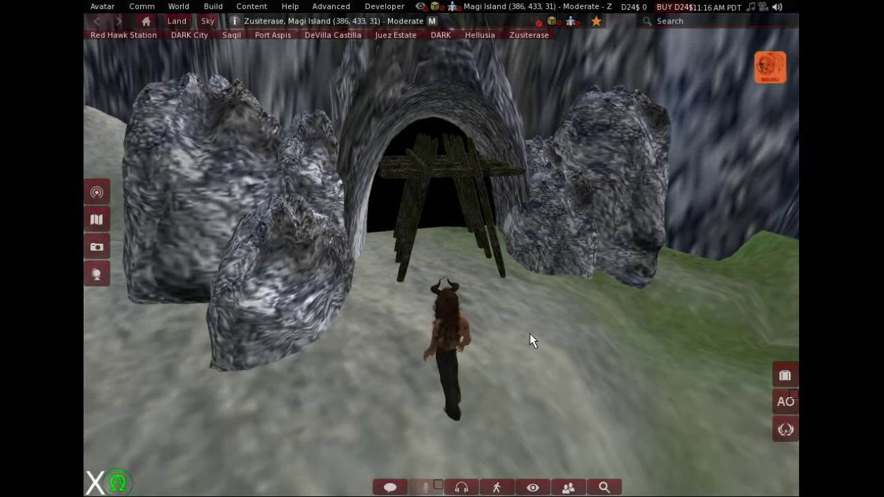
# Step: View the cave entrance up close, return to the avatar, and review the parcel's options and object capacity before closing the land details
pyautogui.scroll(8, 520, 331)
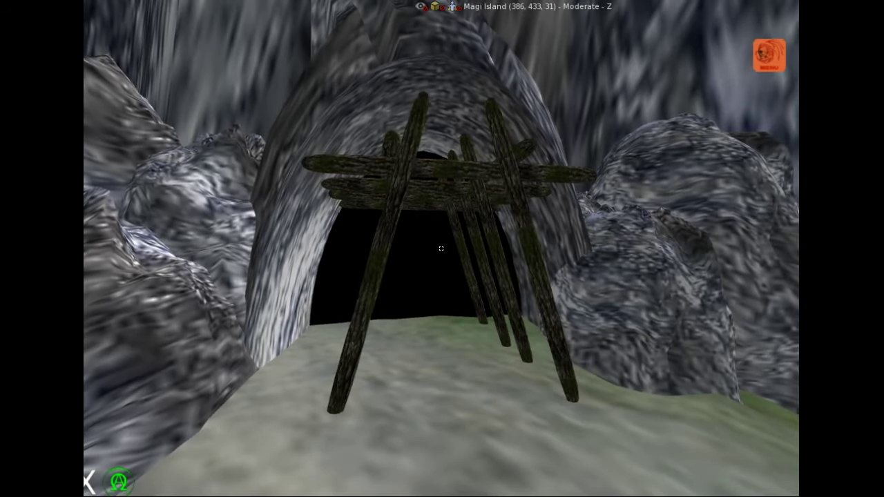
pyautogui.press('Escape')
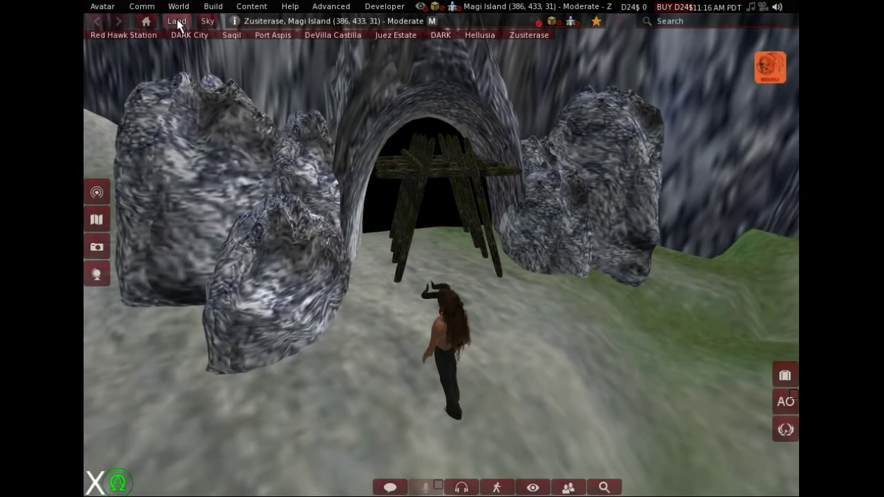
pyautogui.click(177, 21)
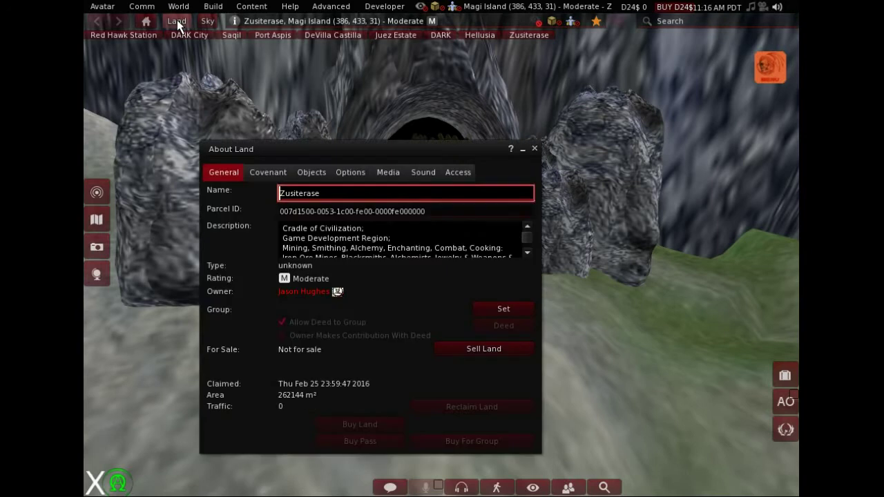
pyautogui.click(349, 173)
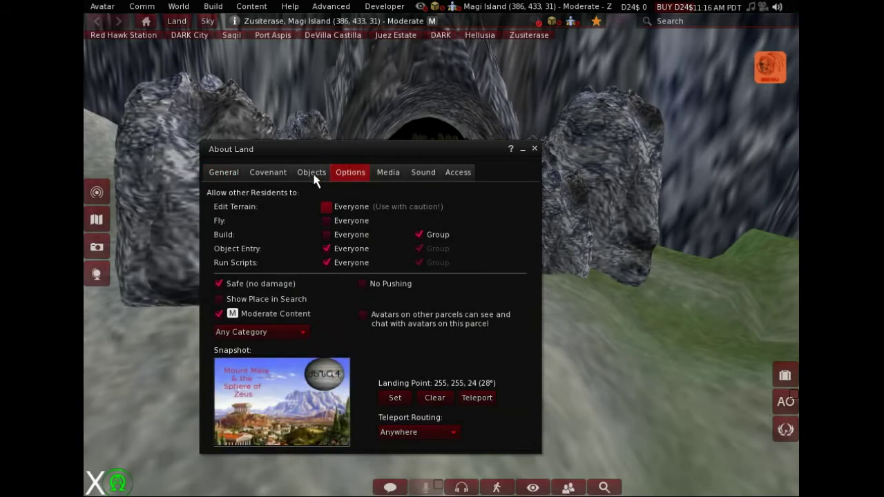
pyautogui.click(311, 174)
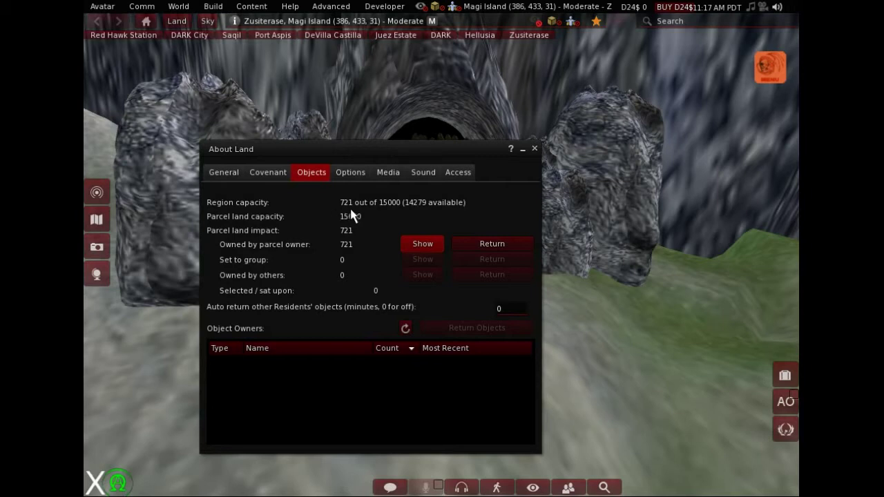
pyautogui.click(534, 149)
# Step: Walk in first-person view between the timber braces and into the dark cave mouth to cross into the Caves region
pyautogui.press('Up')
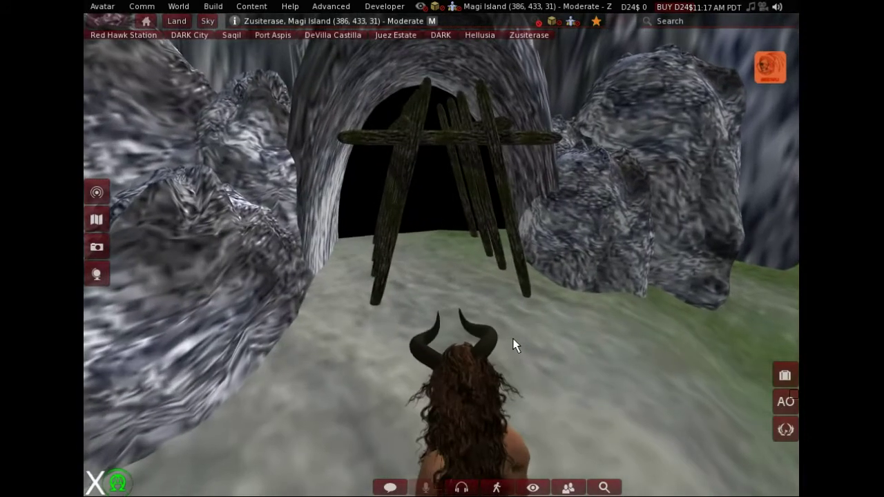
pyautogui.press('m')
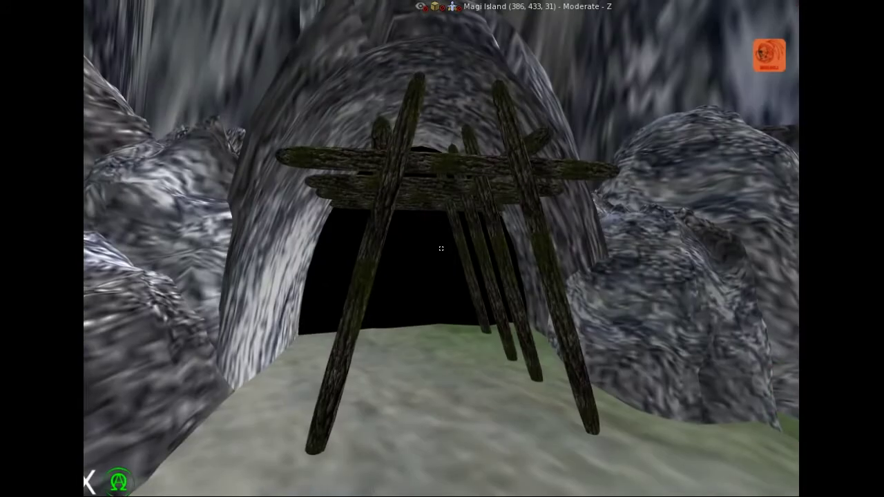
pyautogui.press('Up')
pyautogui.press('Up')
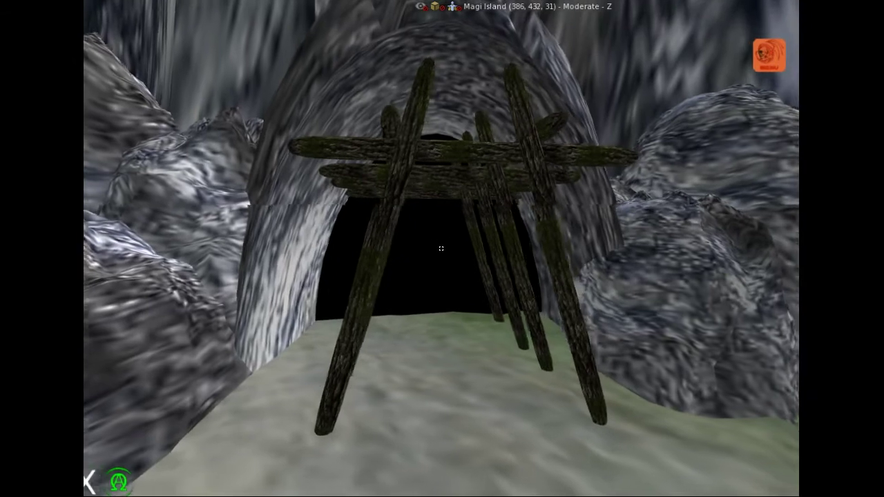
pyautogui.press('Up')
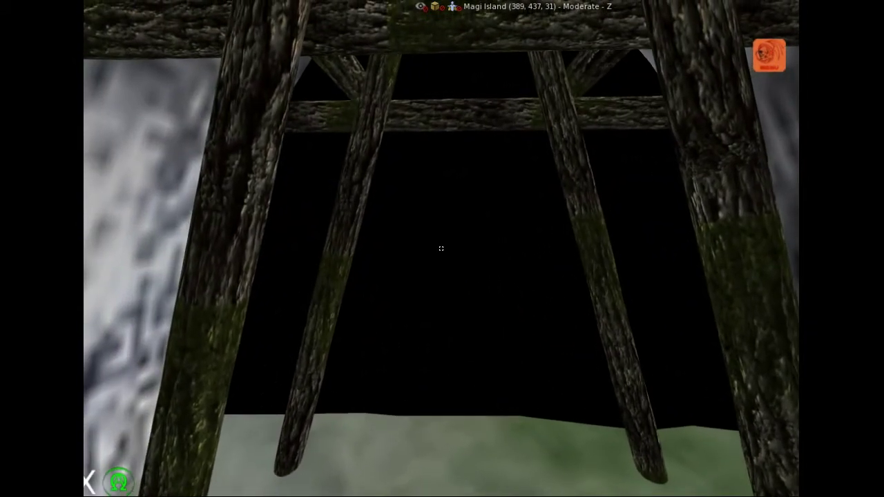
pyautogui.press('Up')
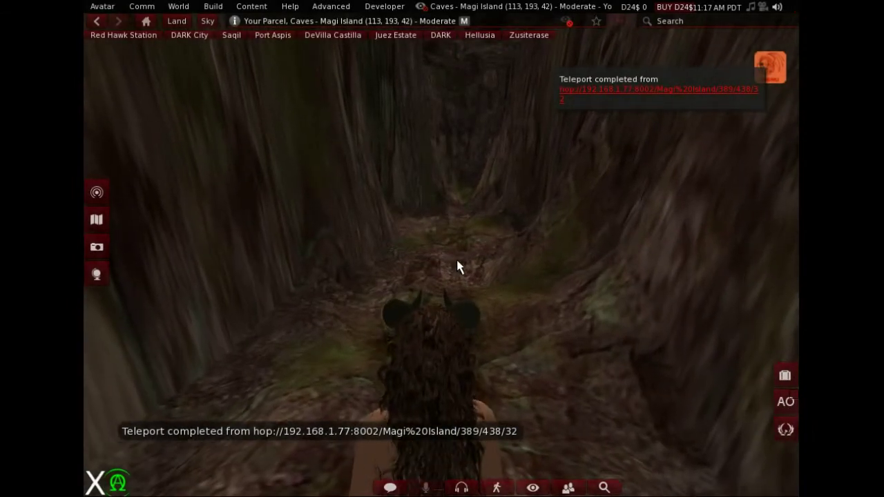
# Step: Face the black tunnel opening, open the sculpted rock arch around it for editing, examine its highlighted outline from several angles, and close the editor
pyautogui.press('m')
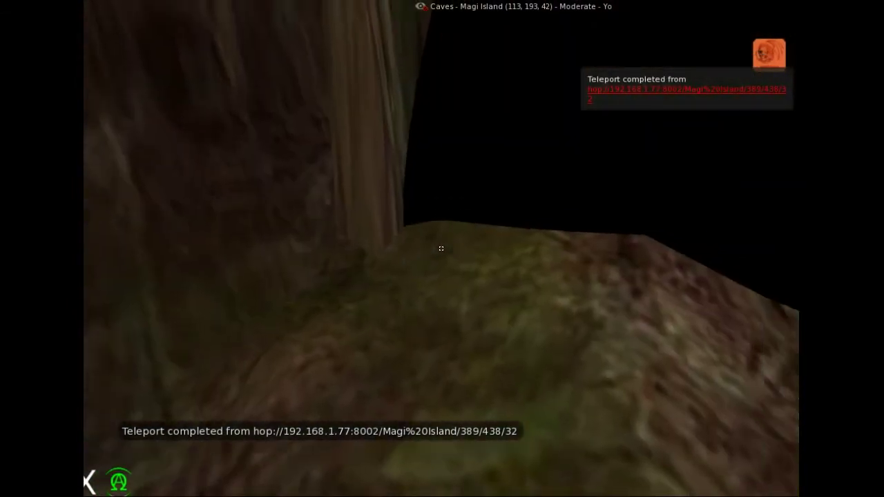
pyautogui.press('Escape')
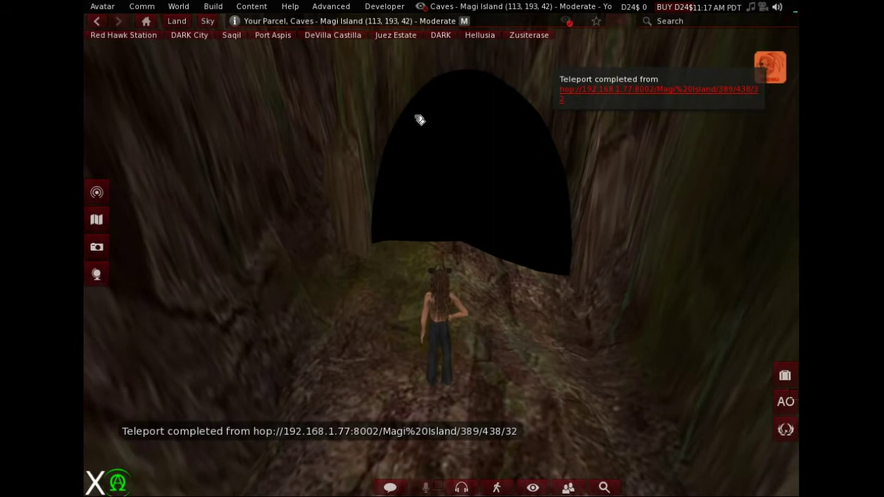
pyautogui.rightClick(389, 87)
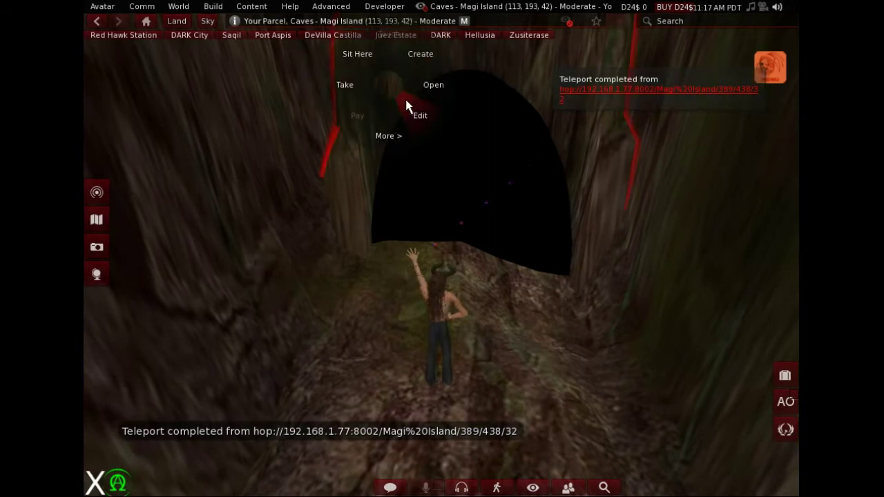
pyautogui.click(411, 111)
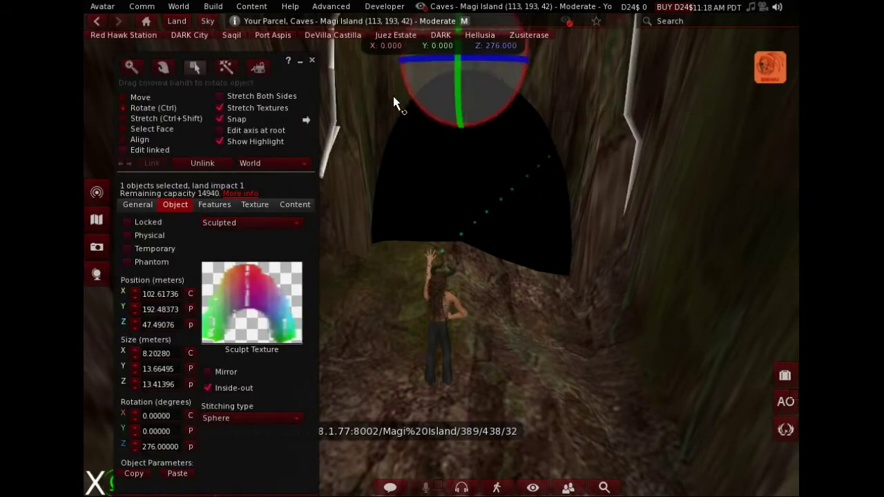
pyautogui.hotkey('ctrl', 'w')
pyautogui.keyDown('alt'); pyautogui.moveTo(394, 99); pyautogui.dragTo(394, 90); pyautogui.keyUp('alt')
pyautogui.moveTo(441, 275)
pyautogui.keyDown('ctrl'); pyautogui.keyDown('alt'); pyautogui.mouseDown()
pyautogui.moveTo(425, 265)
pyautogui.moveTo(439, 275)
pyautogui.mouseUp(); pyautogui.keyUp('alt'); pyautogui.keyUp('ctrl')
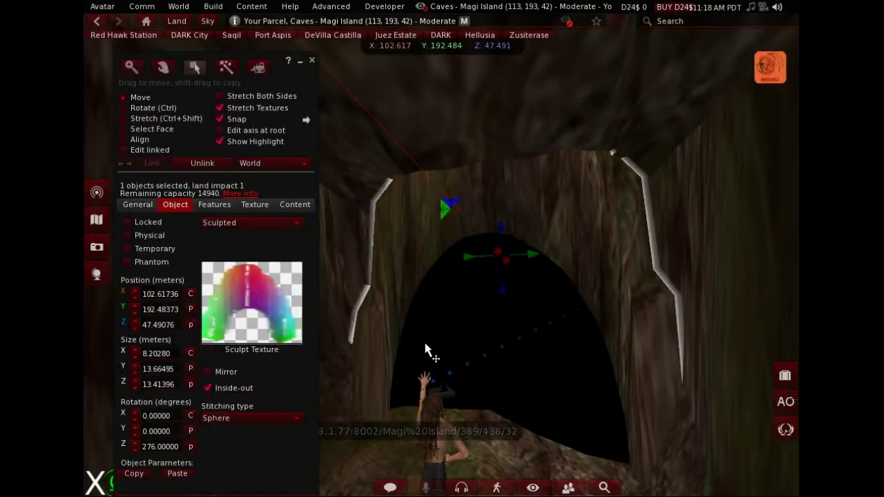
pyautogui.press('Escape')
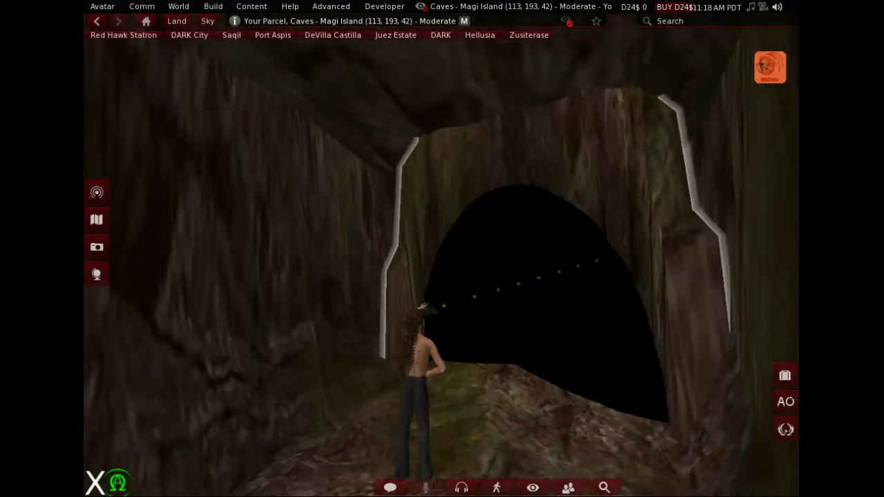
pyautogui.keyDown('alt'); pyautogui.moveTo(442, 274); pyautogui.dragTo(448, 239); pyautogui.keyUp('alt')
pyautogui.press('Escape')
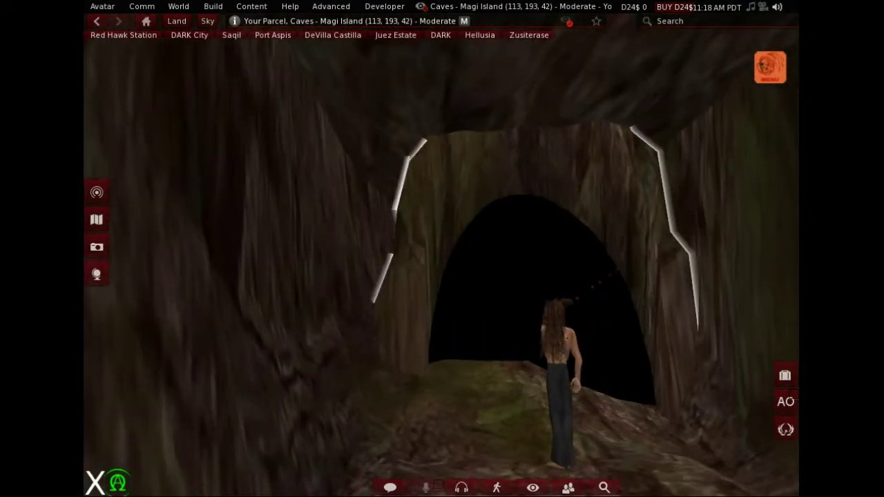
pyautogui.click(311, 60)
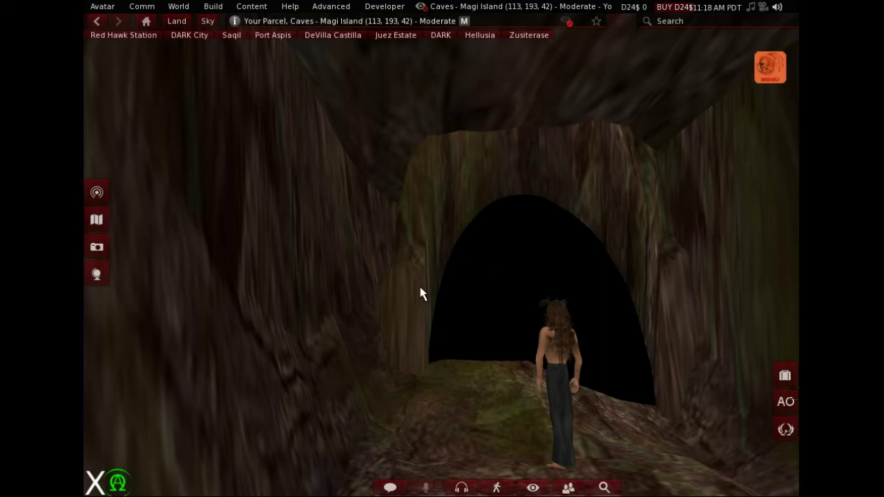
# Step: Turn away from the black opening, follow the cave tunnel in first-person view, and turn to face the side passage
pyautogui.press('Up')
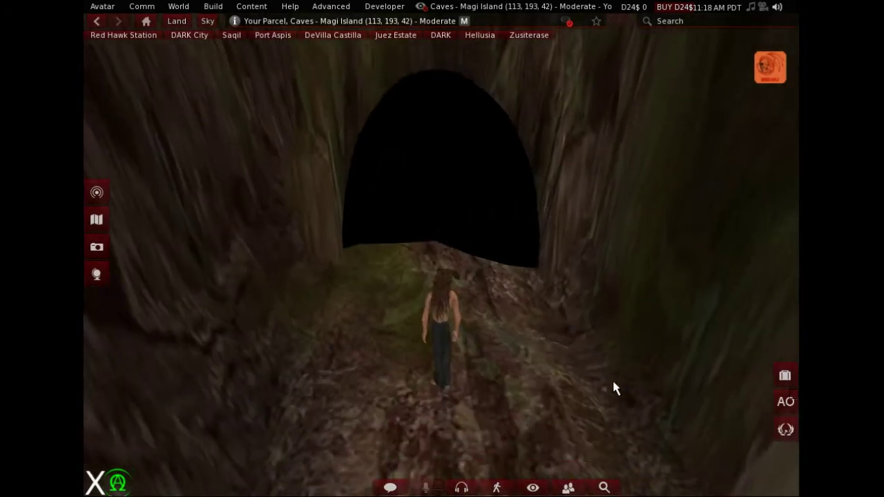
pyautogui.press('m')
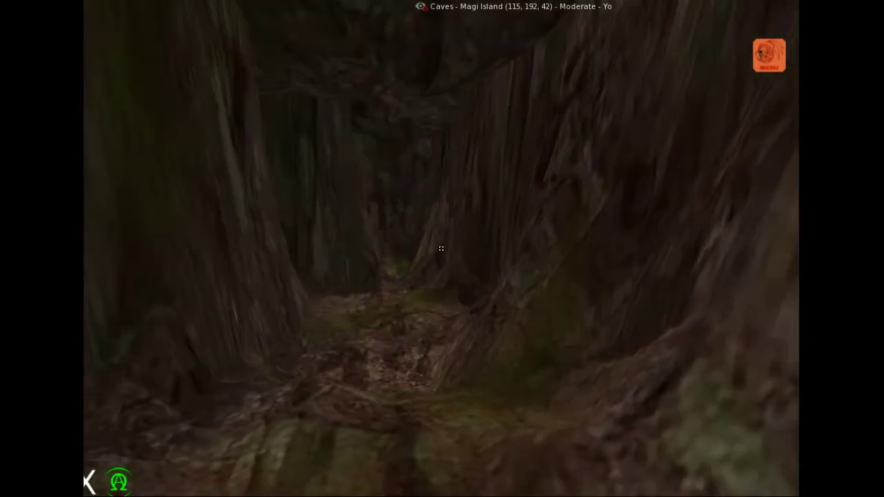
pyautogui.press('w')
pyautogui.press('w')
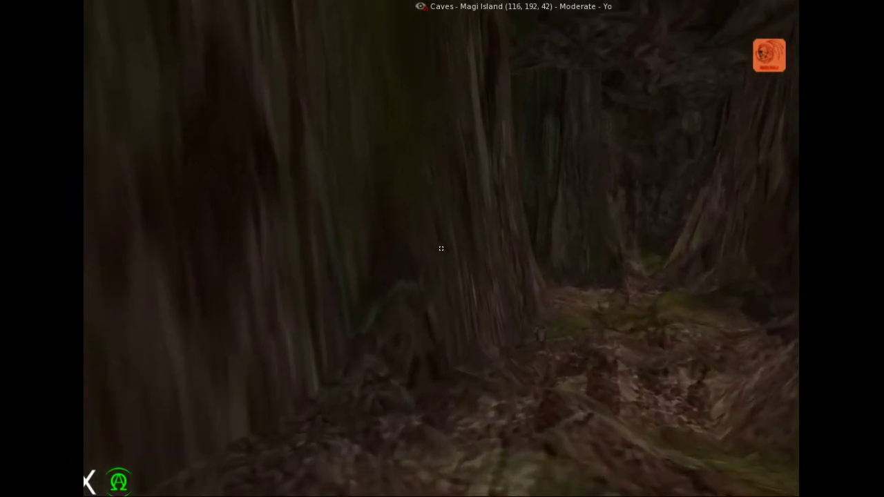
pyautogui.press('w')
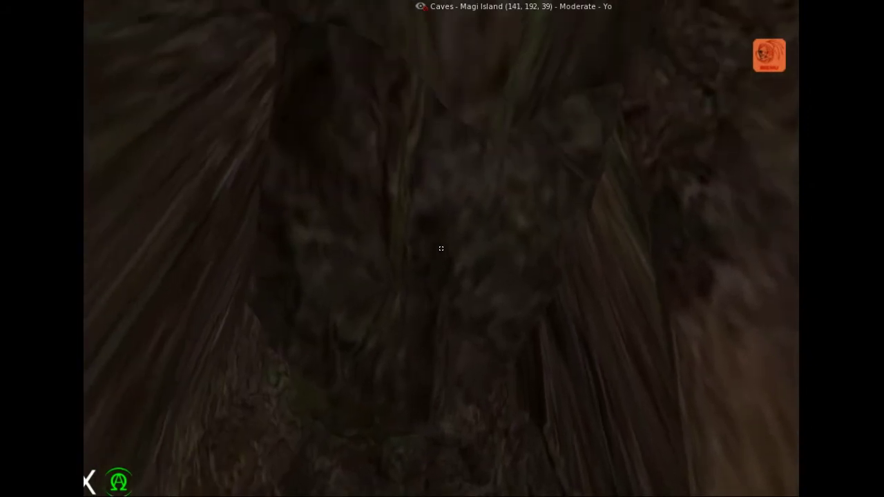
pyautogui.press('w')
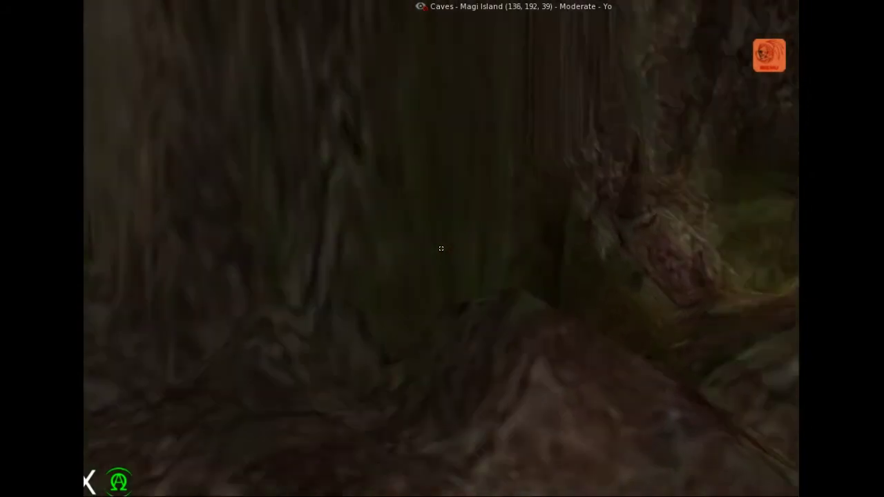
pyautogui.press('w')
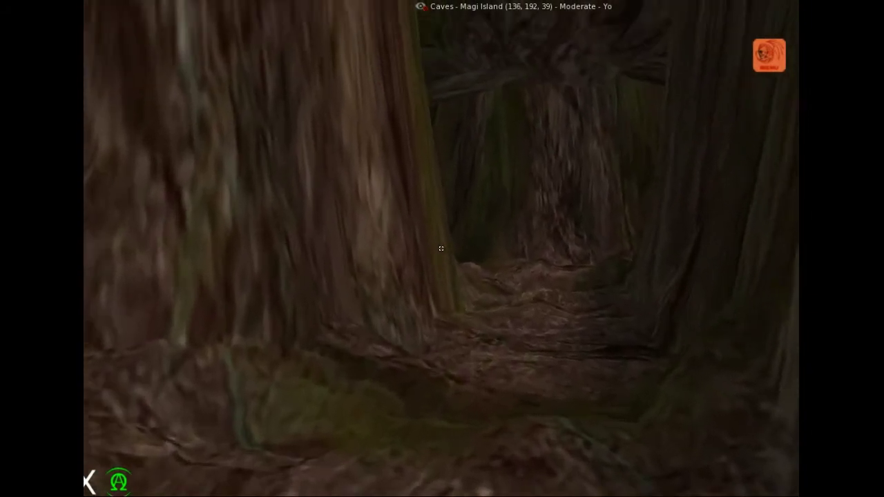
# Step: Walk along the side passage to the rock wall at its far end and return to third-person view
pyautogui.press('w')
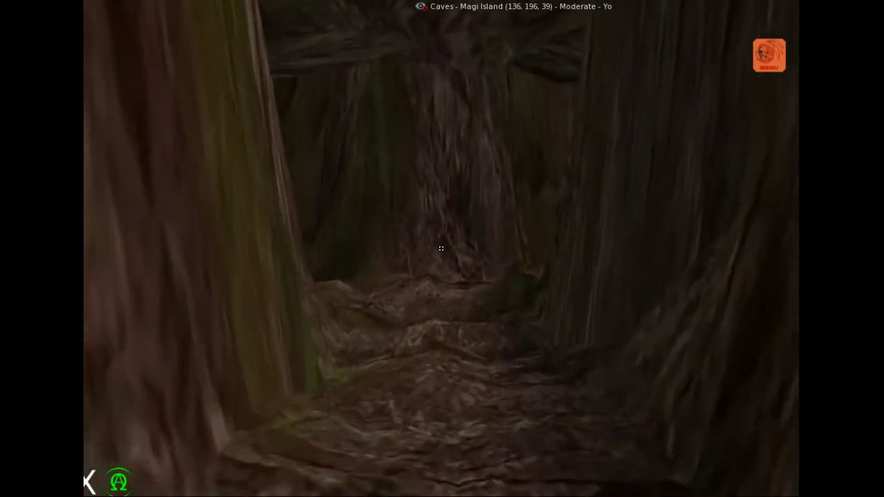
pyautogui.press('w')
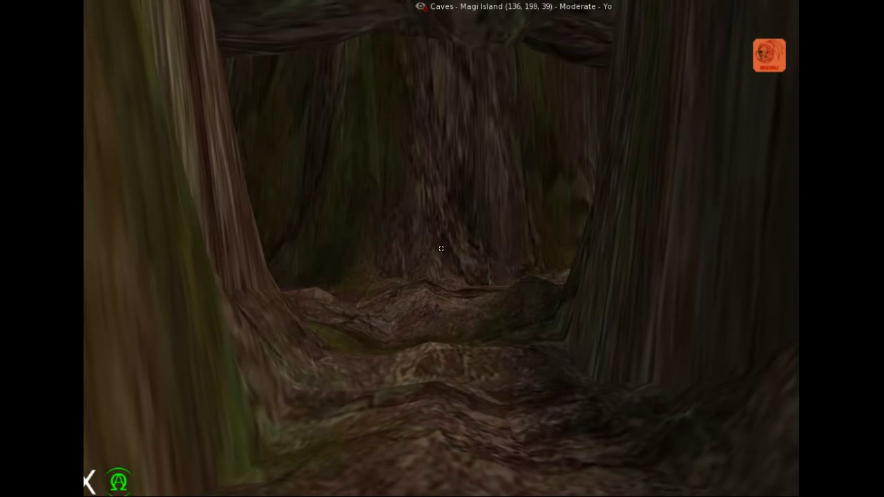
pyautogui.press('w')
pyautogui.press('Escape')
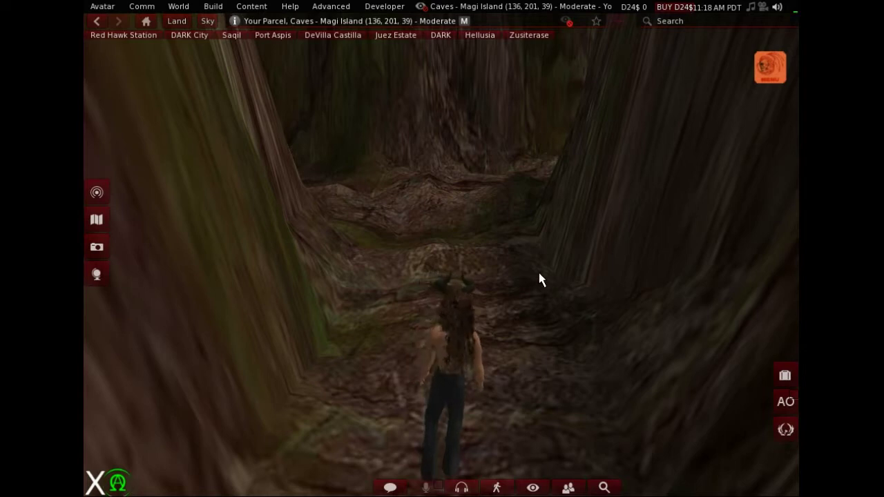
pyautogui.scroll(6, 540, 277)
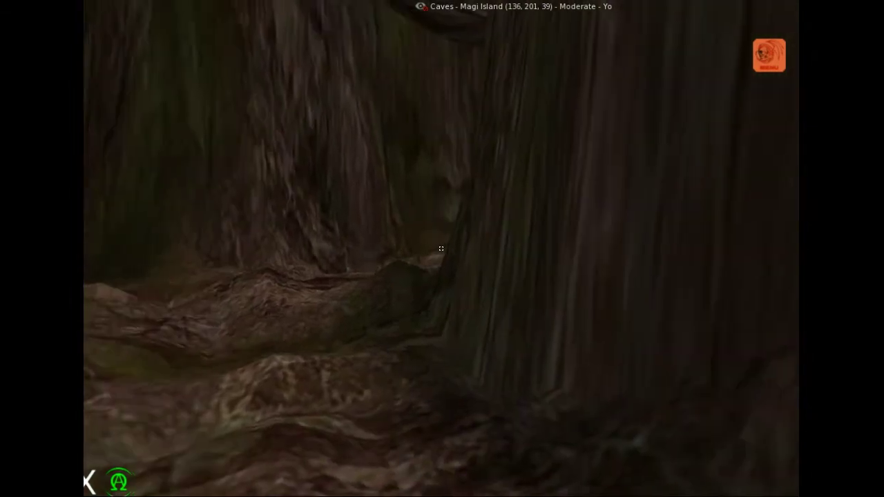
pyautogui.press('w')
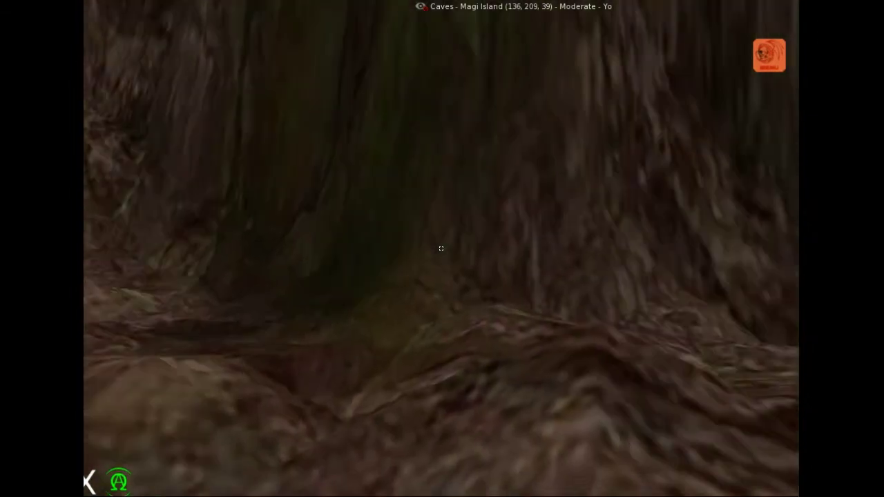
pyautogui.scroll(-2, 440, 248)
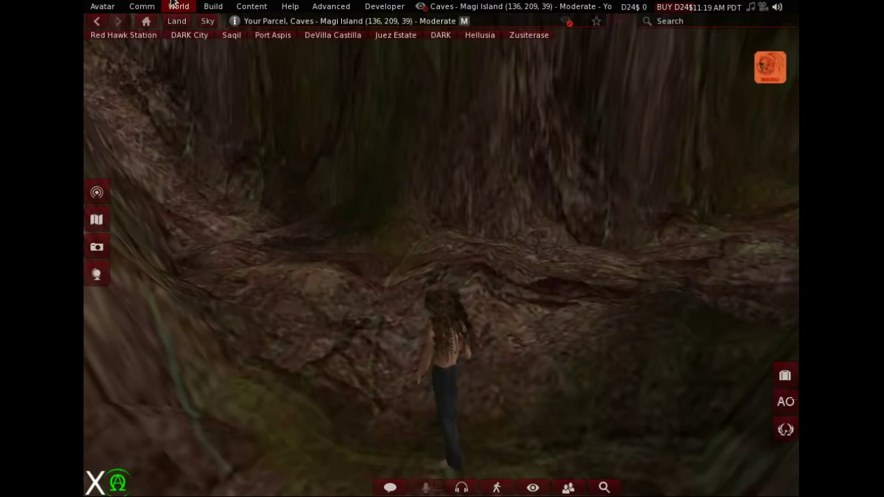
# Step: Open the region's terrain settings, browse the textures for terrain layer 1 (Low), and preview the Stone & Moss (Dark) texture
pyautogui.click(178, 7)
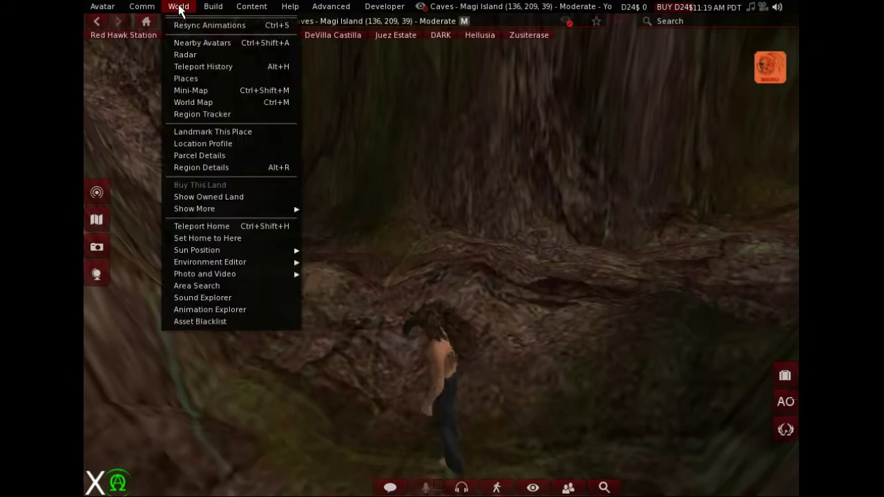
pyautogui.click(207, 170)
pyautogui.click(450, 81)
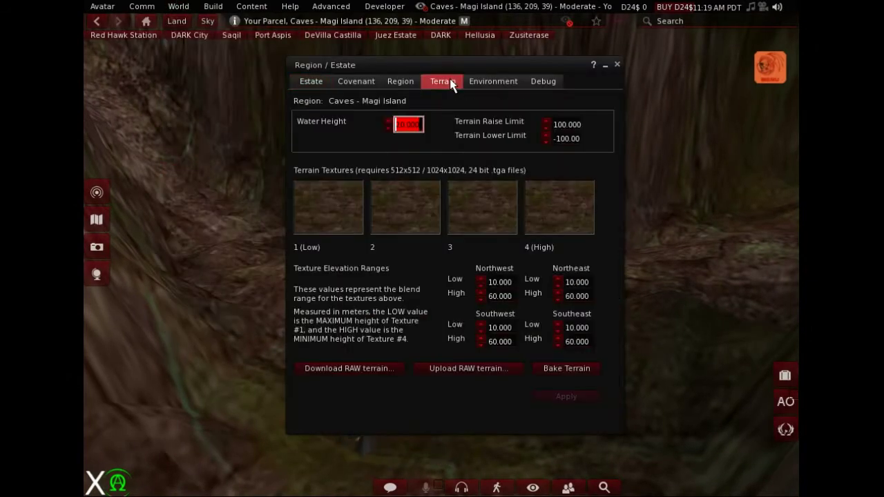
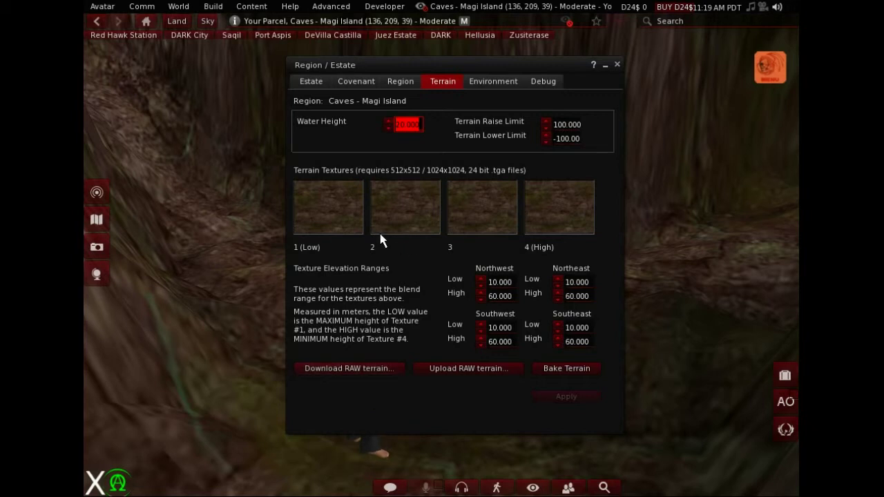
pyautogui.click(348, 218)
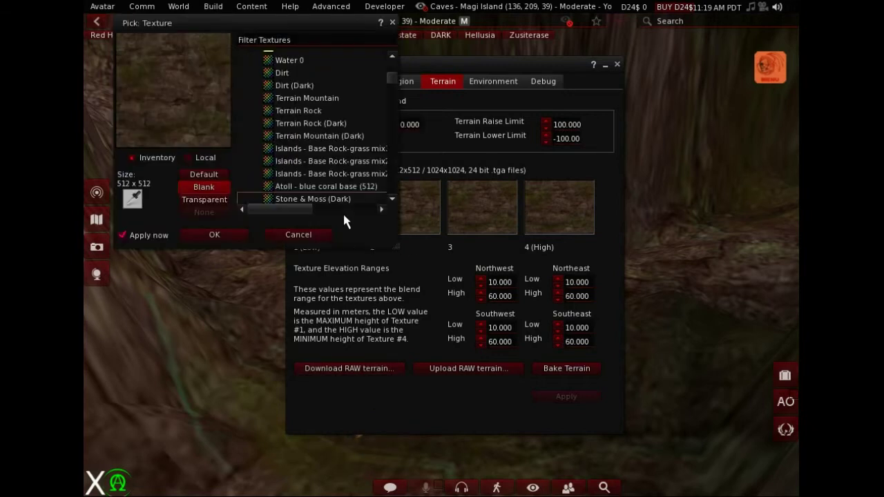
pyautogui.doubleClick(322, 201)
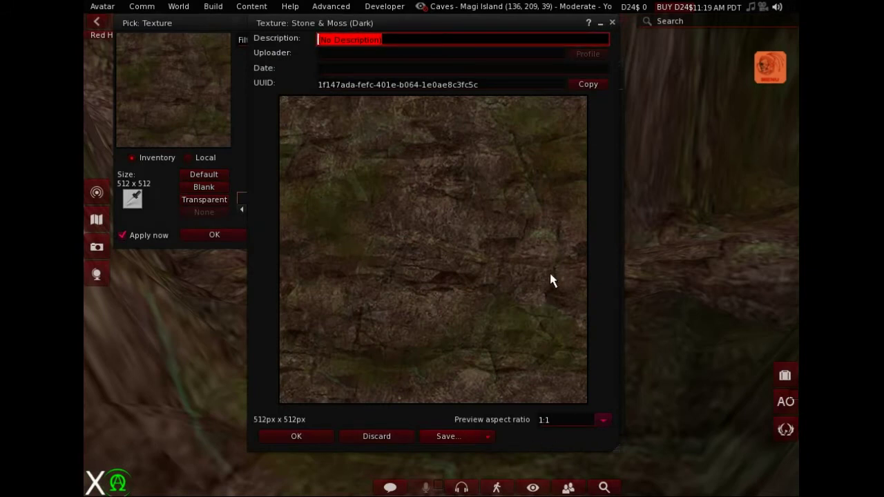
# Step: Close the texture preview and picker without choosing a new texture, and close the region's terrain settings
pyautogui.click(612, 24)
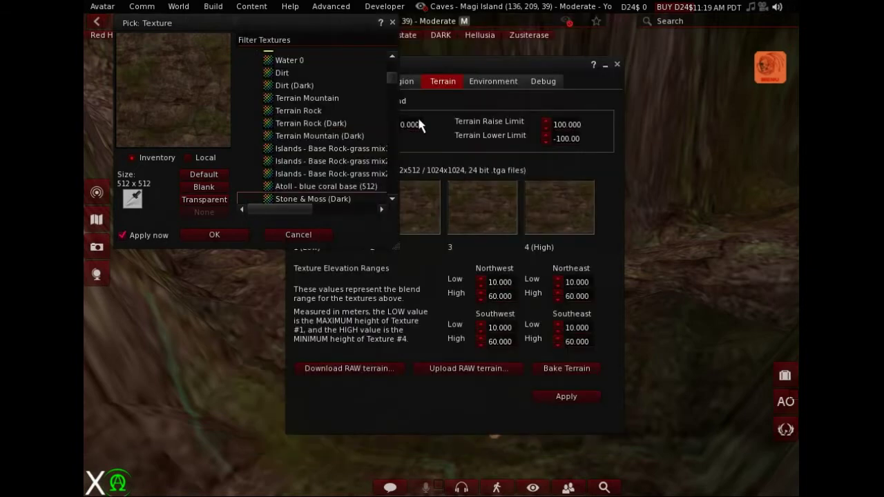
pyautogui.click(392, 23)
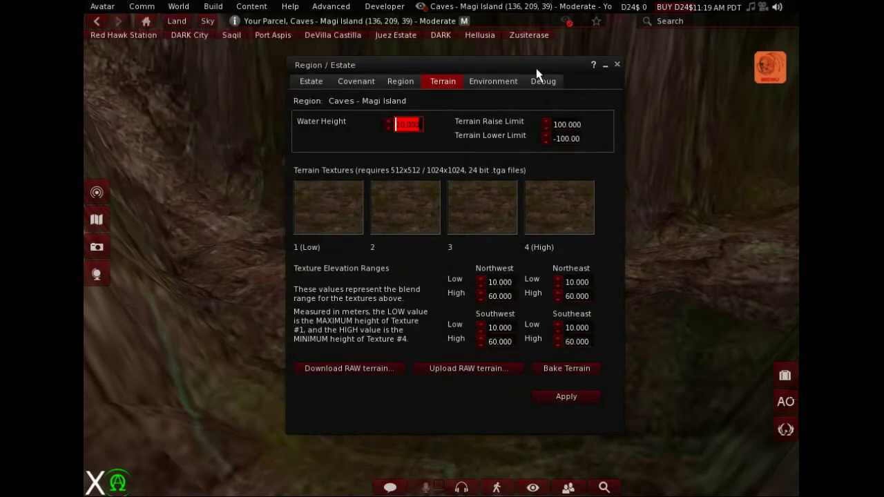
pyautogui.click(618, 65)
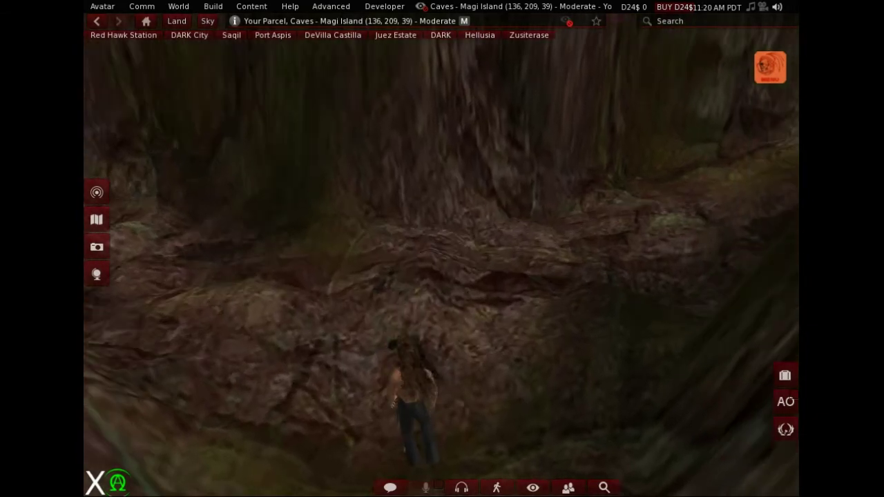
# Step: View the chain of sculpted rocks roofing the cave tunnels from above and from several angles
pyautogui.scroll(-10, 441, 252)
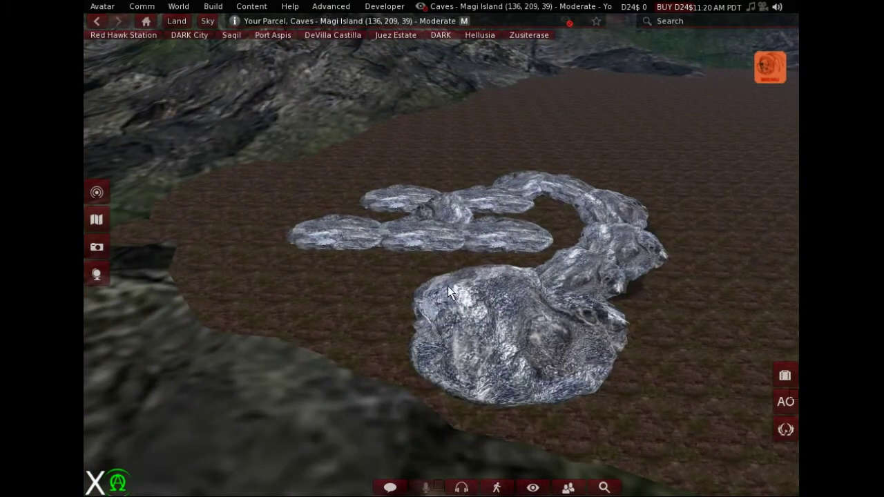
pyautogui.keyDown('ctrl'); pyautogui.keyDown('alt'); pyautogui.moveTo(678, 226); pyautogui.dragTo(657, 228); pyautogui.keyUp('alt'); pyautogui.keyUp('ctrl')
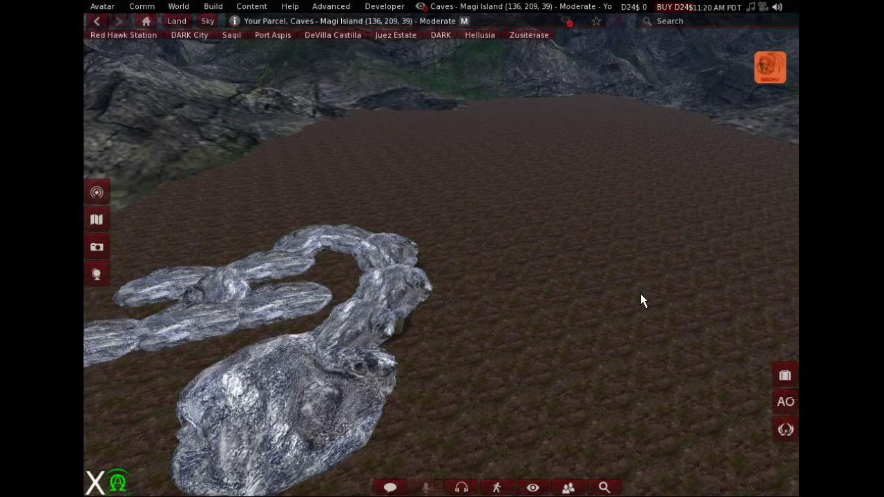
pyautogui.keyDown('alt'); pyautogui.moveTo(403, 312); pyautogui.dragTo(408, 332); pyautogui.keyUp('alt')
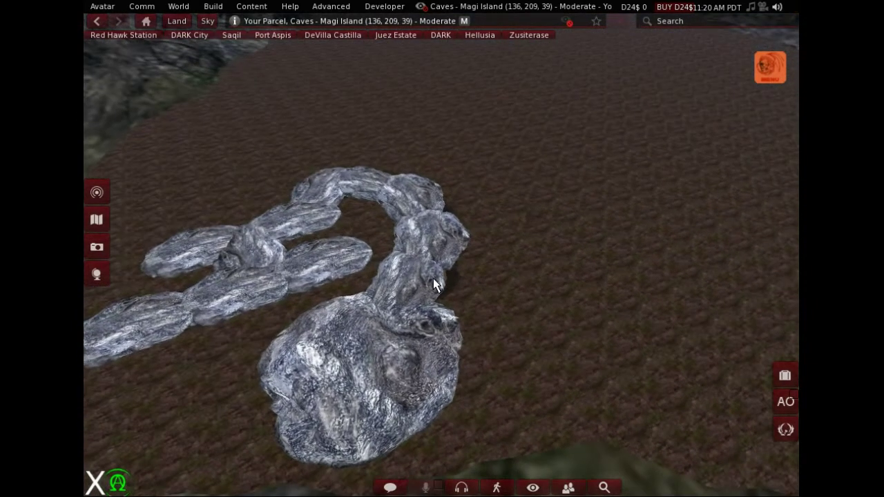
pyautogui.keyDown('alt'); pyautogui.moveTo(434, 279); pyautogui.dragTo(433, 241); pyautogui.keyUp('alt')
pyautogui.rightClick(420, 317)
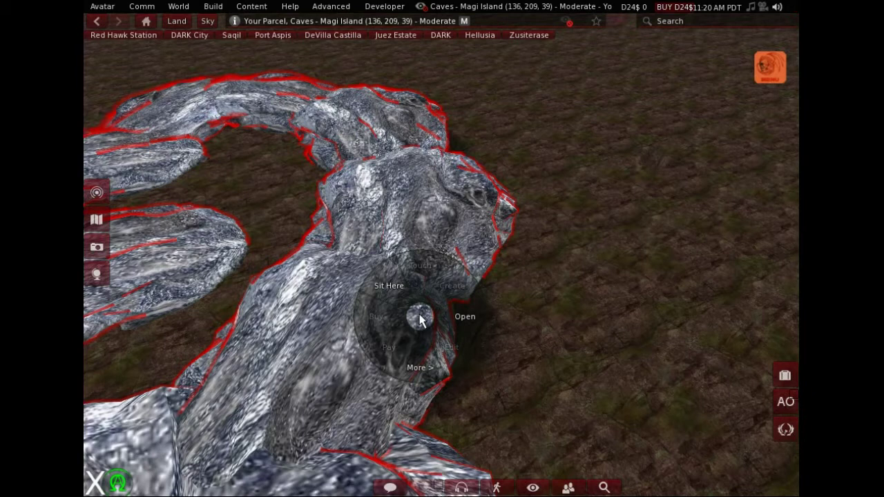
pyautogui.click(419, 355)
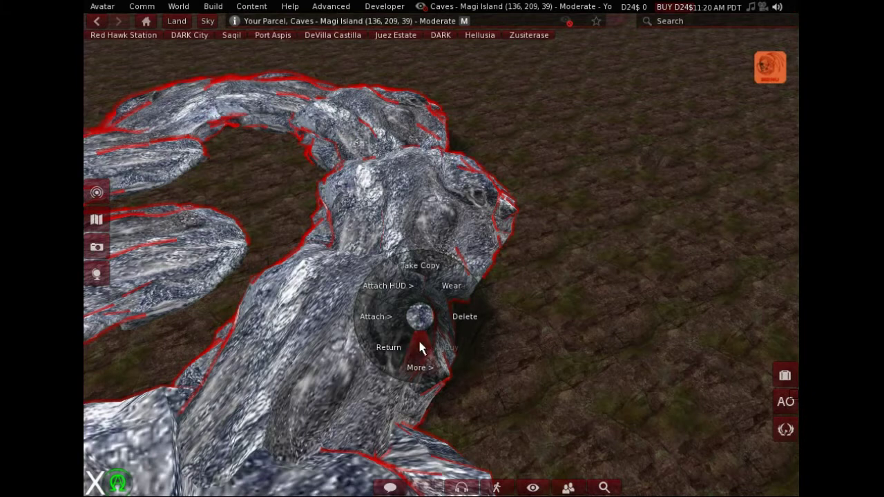
pyautogui.click(419, 316)
# Step: Open the linked rock roof for editing, enable editing of linked parts, and stretch link 11 outward to about 23.4 m in Y
pyautogui.scroll(-6, 341, 339)
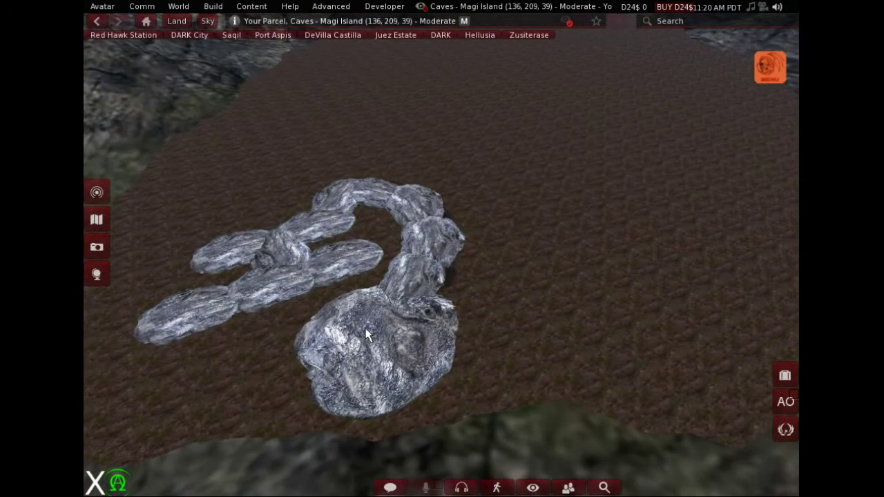
pyautogui.rightClick(379, 328)
pyautogui.click(406, 360)
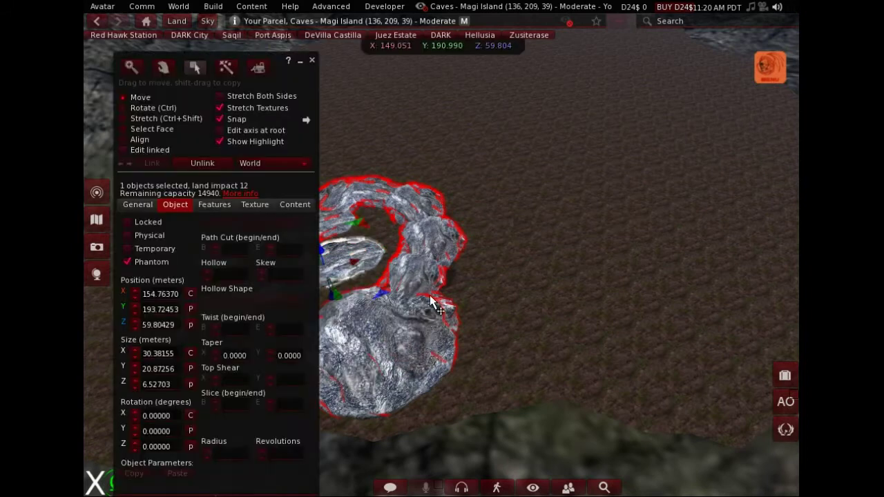
pyautogui.scroll(5, 445, 297)
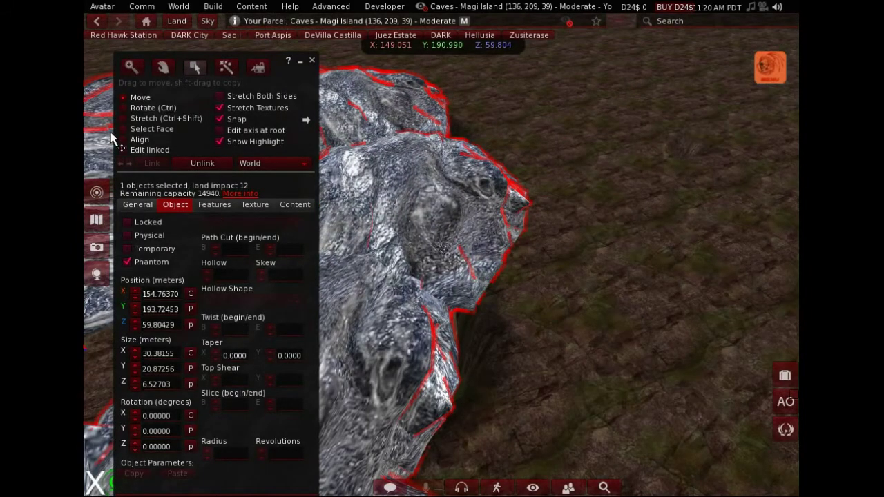
pyautogui.click(123, 150)
pyautogui.click(396, 367)
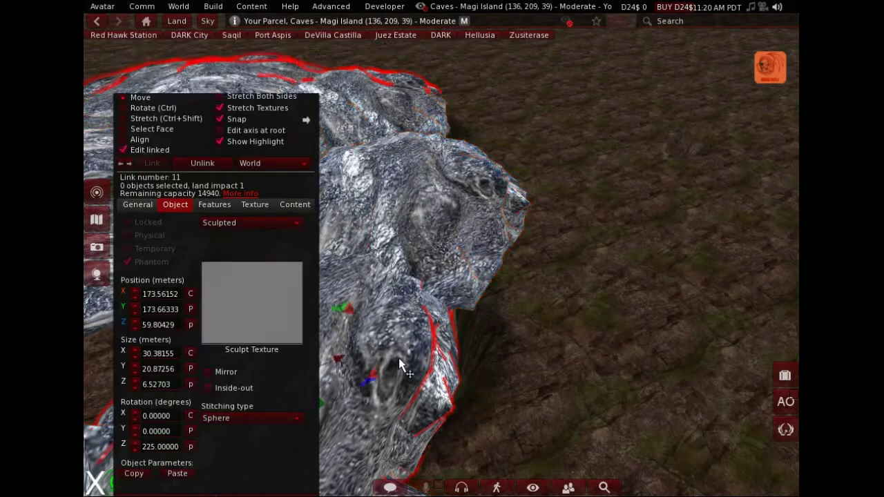
pyautogui.click(123, 118)
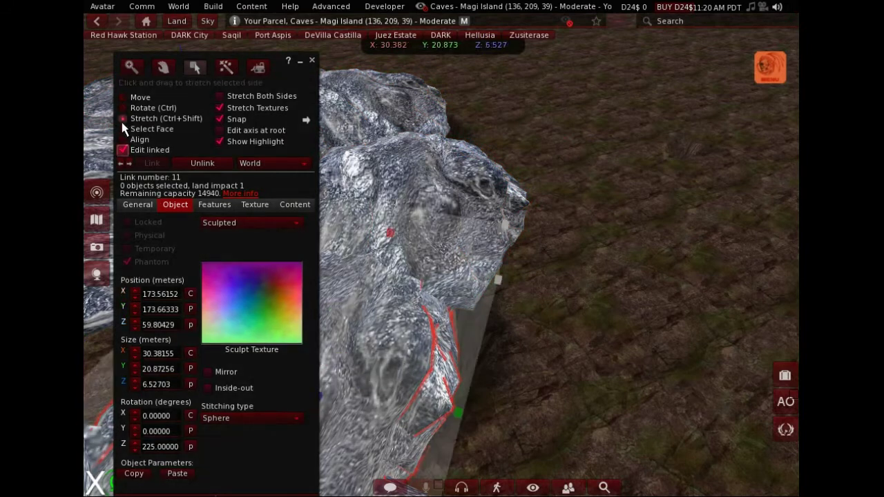
pyautogui.moveTo(459, 413); pyautogui.dragTo(497, 432)
# Step: Stretch the adjoining rock section, link 12, to about 33.8 m in X and 26.8 m in Y
pyautogui.click(479, 272)
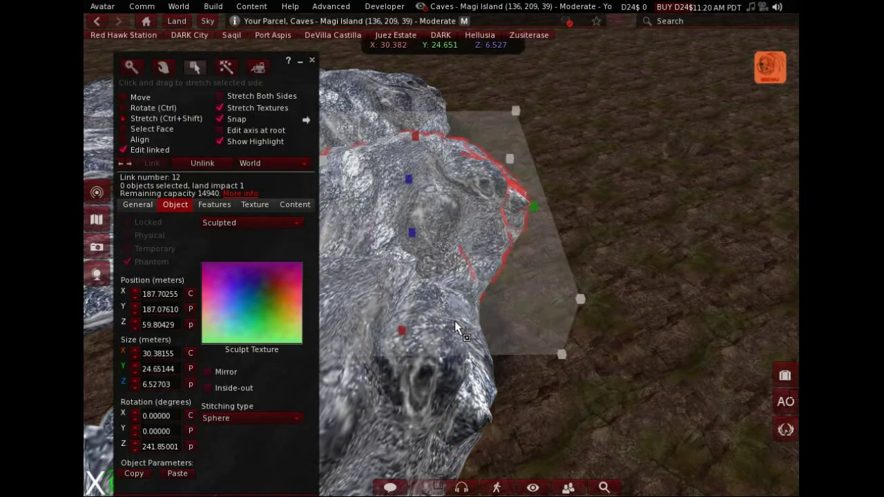
pyautogui.moveTo(400, 332); pyautogui.dragTo(399, 373)
pyautogui.moveTo(536, 219); pyautogui.dragTo(563, 228)
pyautogui.keyDown('alt'); pyautogui.moveTo(422, 294); pyautogui.dragTo(441, 263); pyautogui.keyUp('alt')
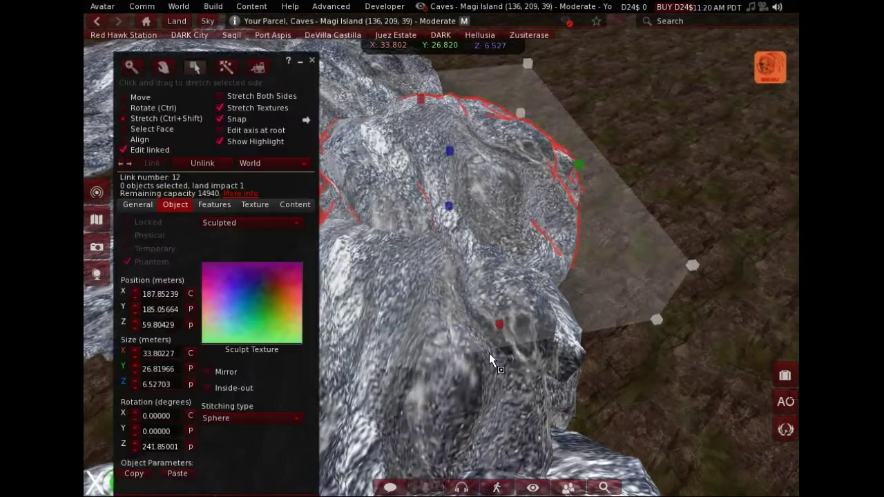
# Step: Widen rock link 11 further to about 25.0 m in Y and close the object editor
pyautogui.click(484, 383)
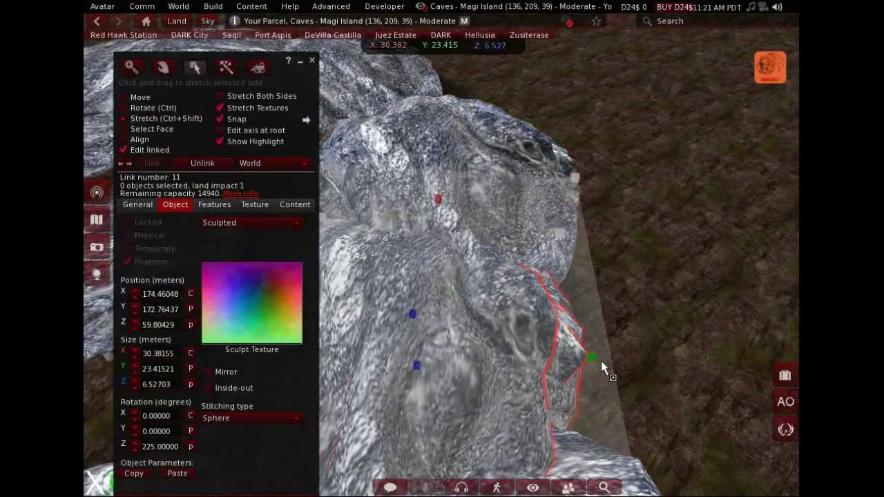
pyautogui.moveTo(589, 357); pyautogui.dragTo(615, 360)
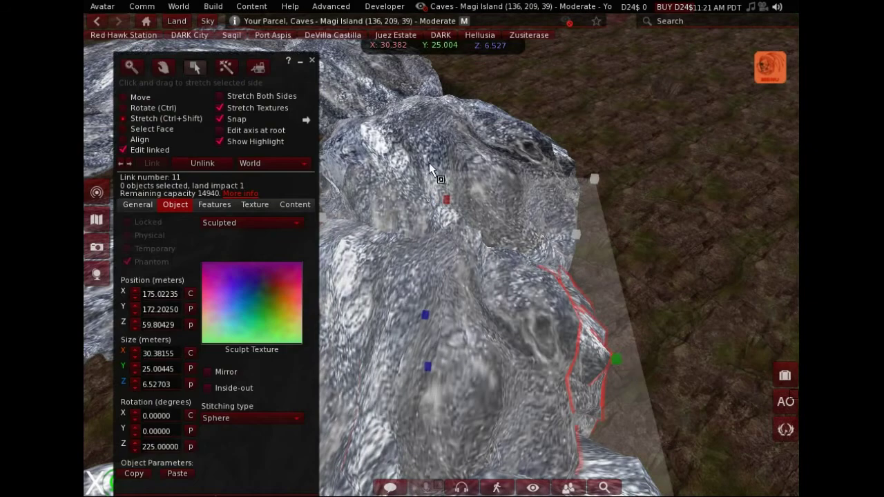
pyautogui.click(312, 62)
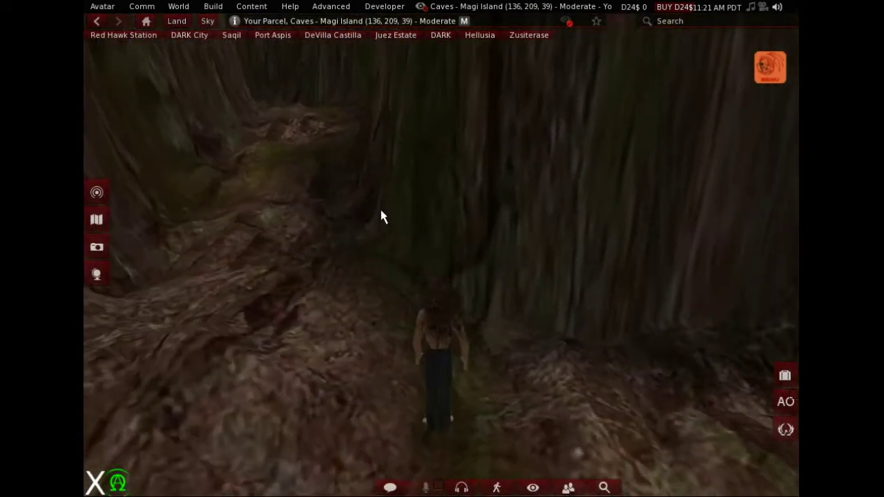
# Step: Turn toward the tunnel, walk along it in first-person view, and return to third-person view
pyautogui.press('Left')
pyautogui.press('m')
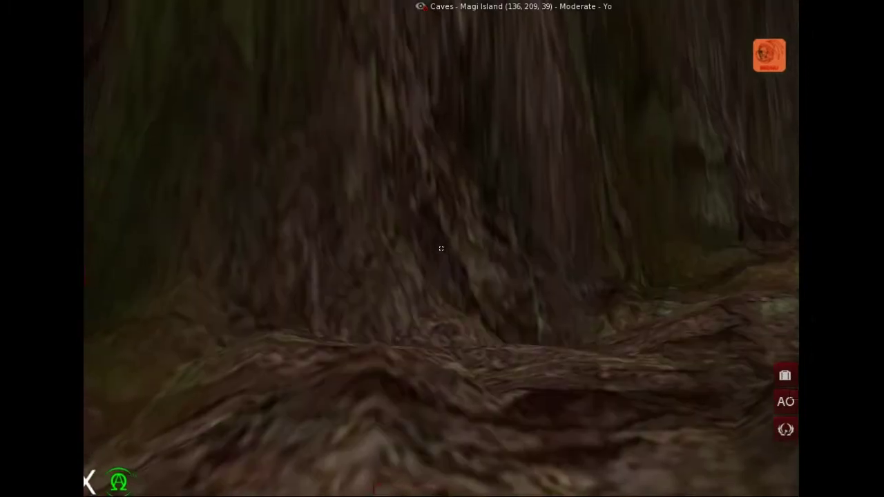
pyautogui.press('w')
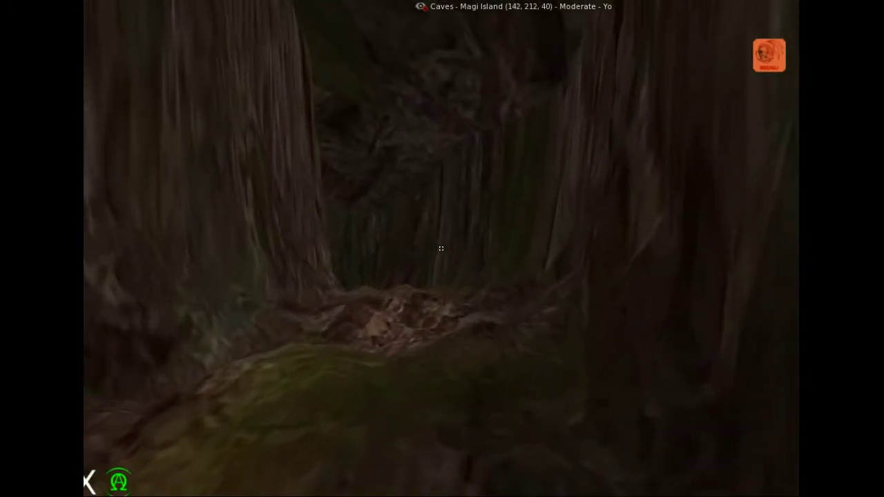
pyautogui.press('w')
pyautogui.press('w')
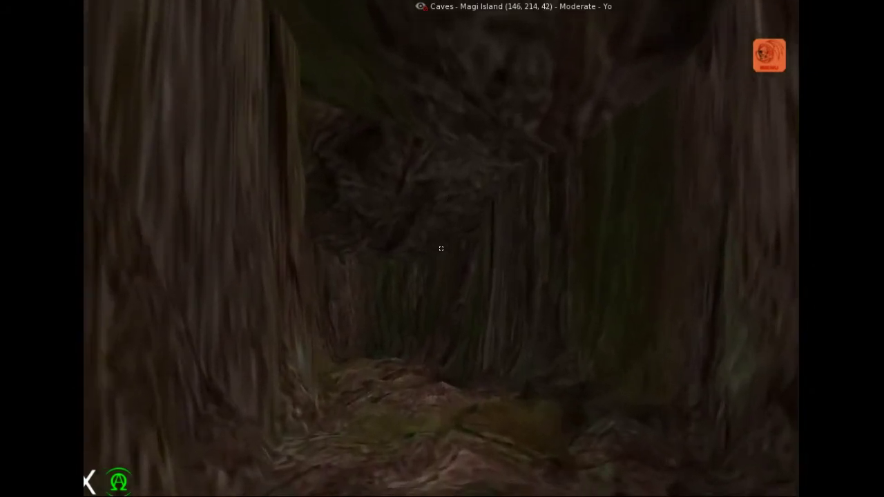
pyautogui.press('w')
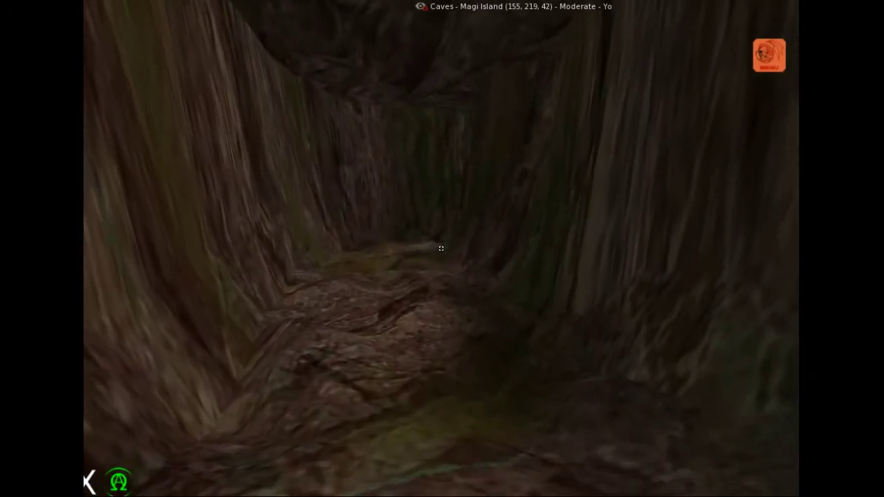
pyautogui.press('Escape')
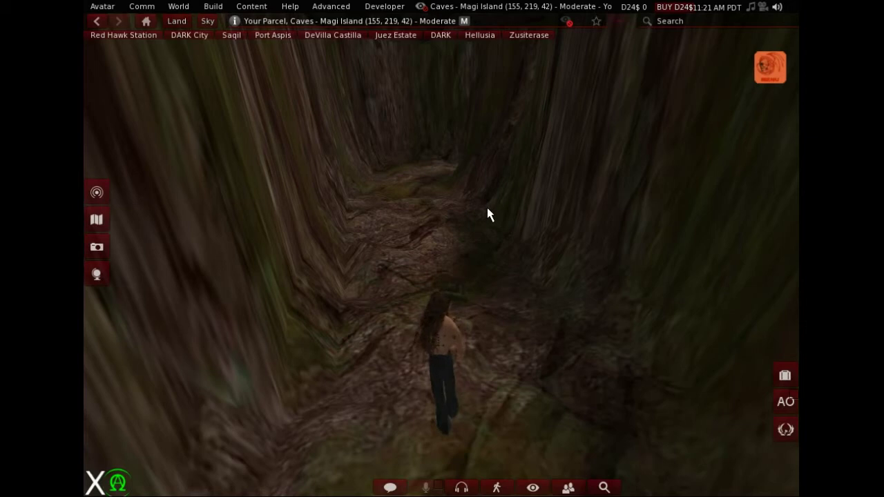
# Step: Create a box prim on the tunnel floor ahead of the avatar
pyautogui.click(212, 6)
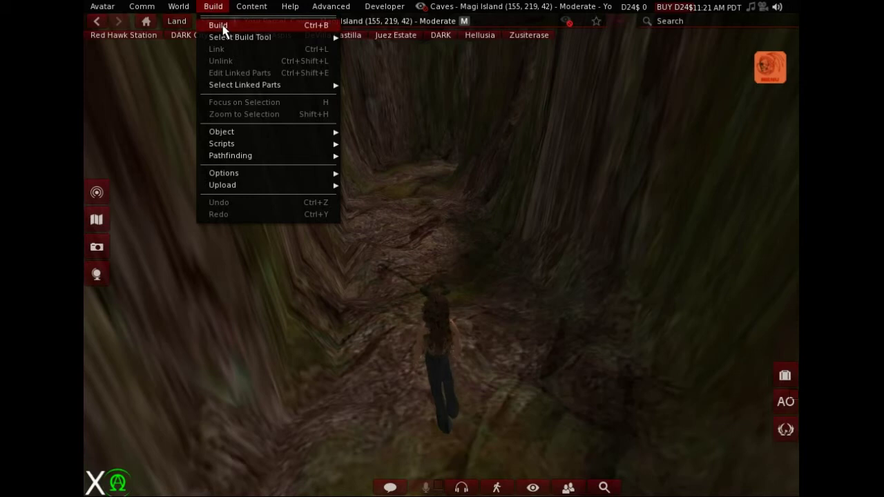
pyautogui.click(218, 25)
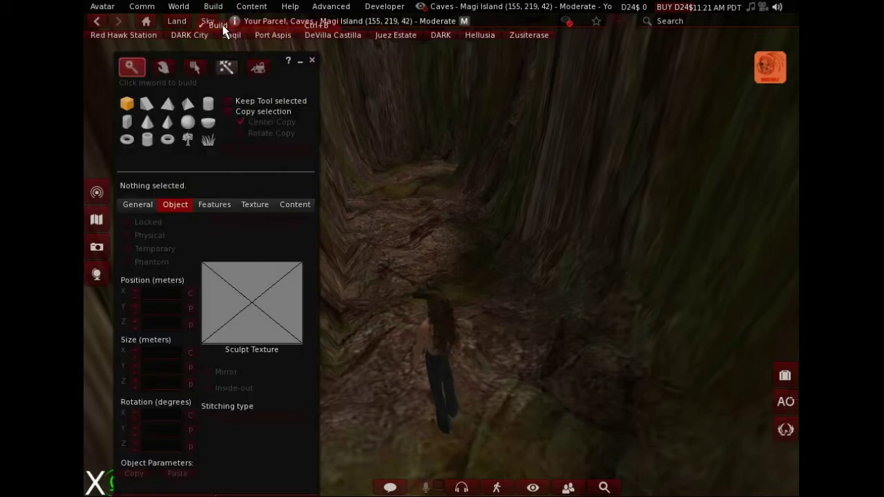
pyautogui.click(419, 259)
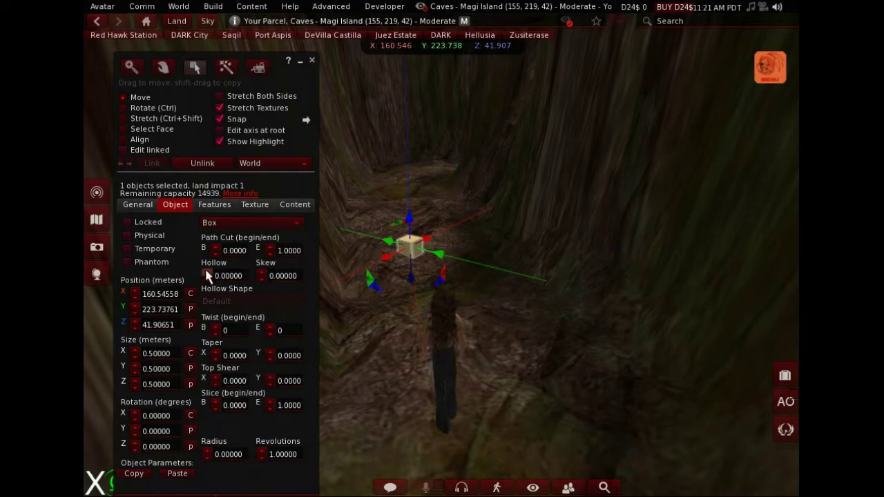
# Step: Set the box's hollow to 98.999 and its path cut begin to 0.2249 to open one side
pyautogui.keyDown('ctrl'); pyautogui.keyDown('alt'); pyautogui.moveTo(410, 247); pyautogui.dragTo(444, 271); pyautogui.keyUp('alt'); pyautogui.keyUp('ctrl')
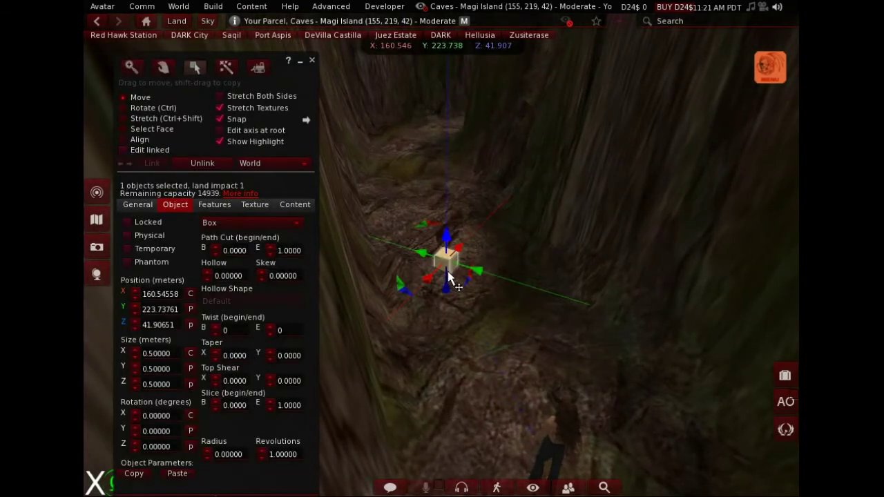
pyautogui.scroll(5, 344, 291)
pyautogui.click(205, 274)
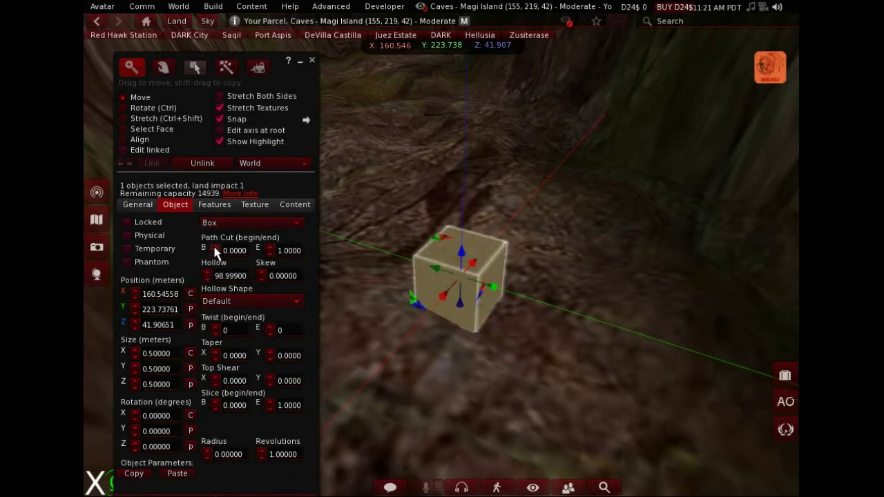
pyautogui.moveTo(215, 249); pyautogui.dragTo(215, 248)
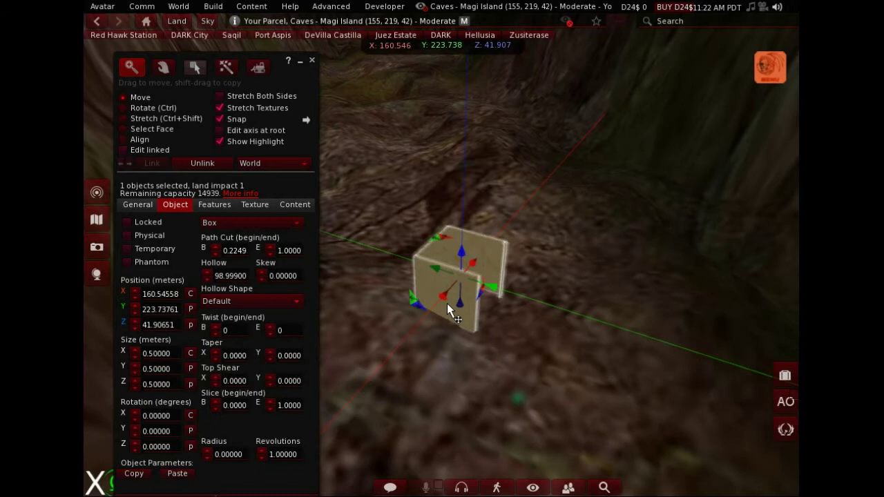
# Step: Stretch the hollow box to about 1.66 m in X and 3.5 m in Y across the tunnel floor
pyautogui.scroll(-5, 470, 318)
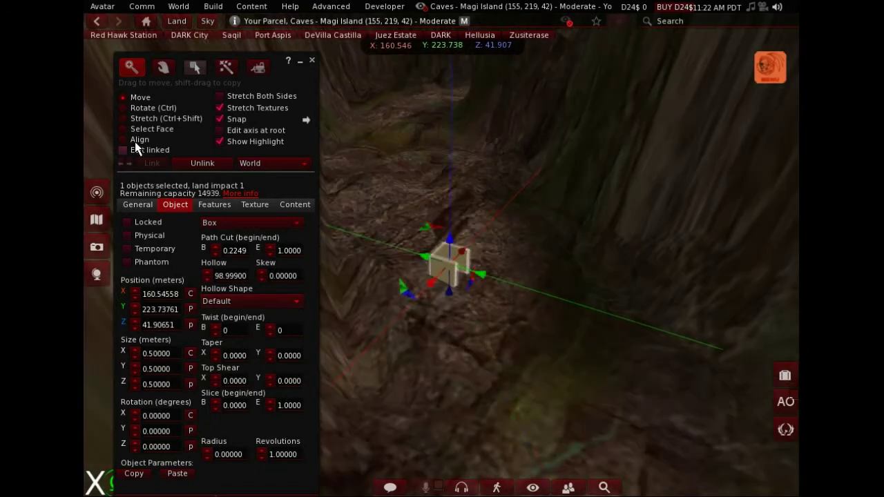
pyautogui.click(123, 119)
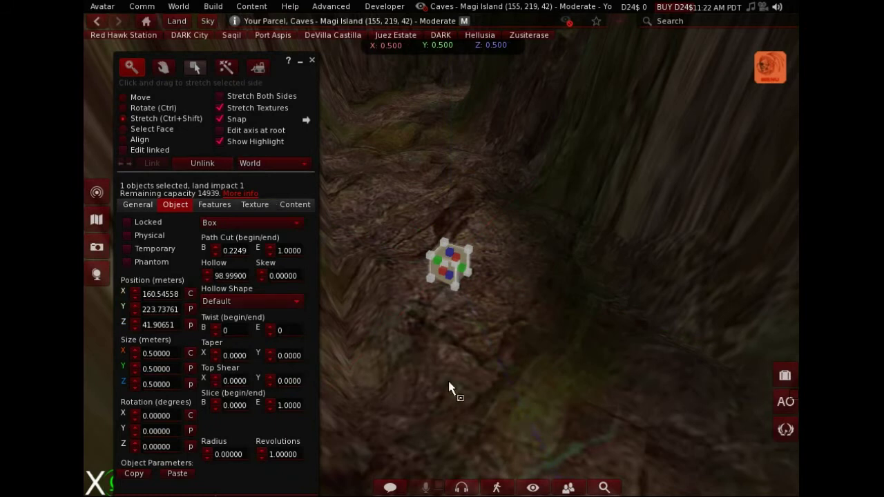
pyautogui.scroll(5, 444, 308)
pyautogui.moveTo(444, 288); pyautogui.dragTo(359, 380)
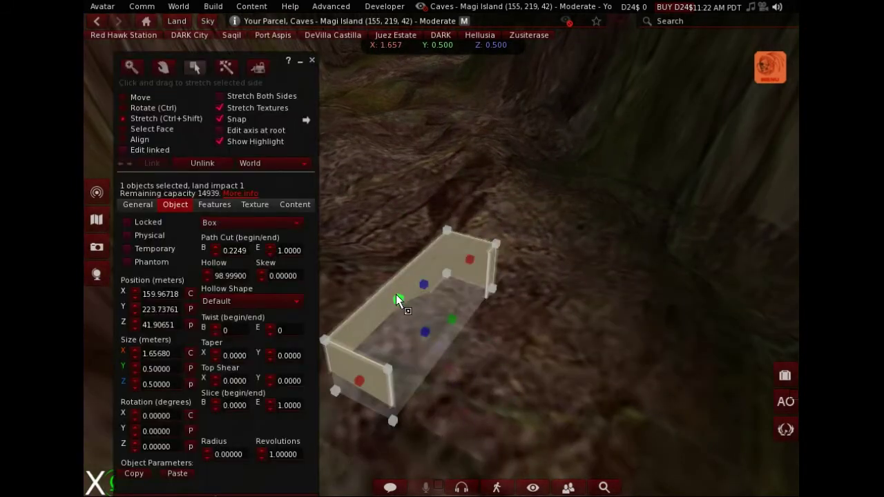
pyautogui.moveTo(395, 296); pyautogui.dragTo(334, 260)
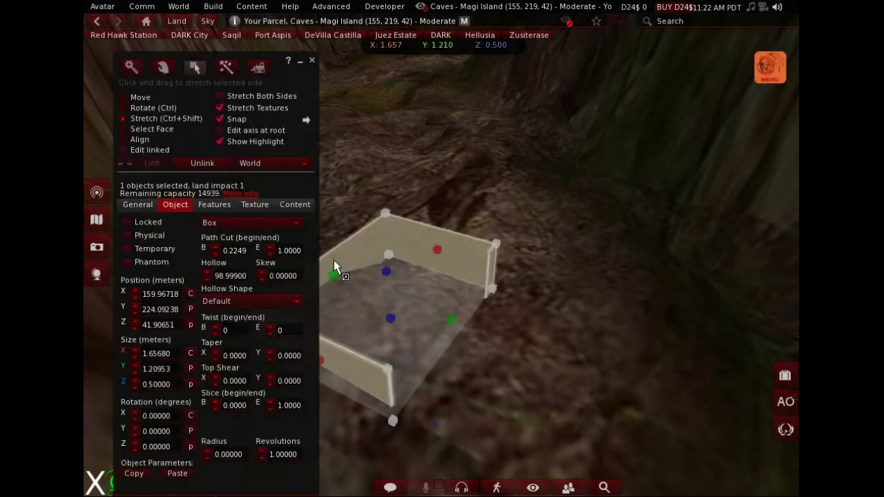
pyautogui.scroll(-4, 484, 328)
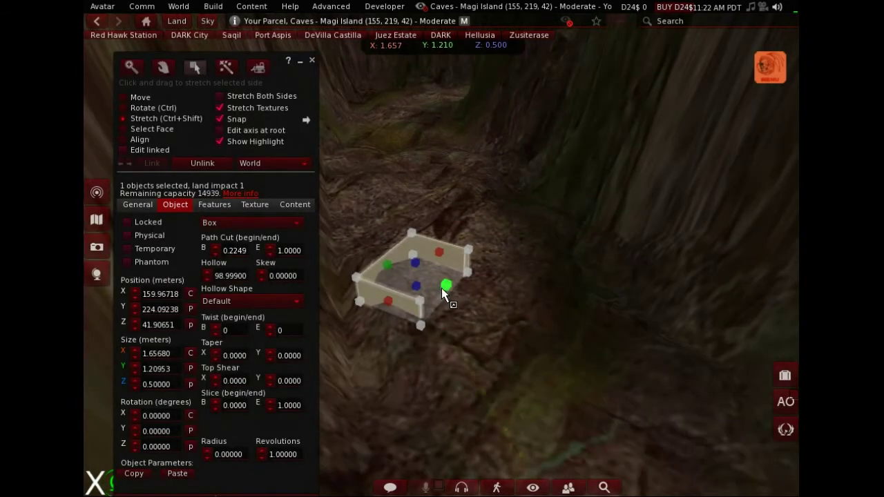
pyautogui.moveTo(443, 293); pyautogui.dragTo(584, 395)
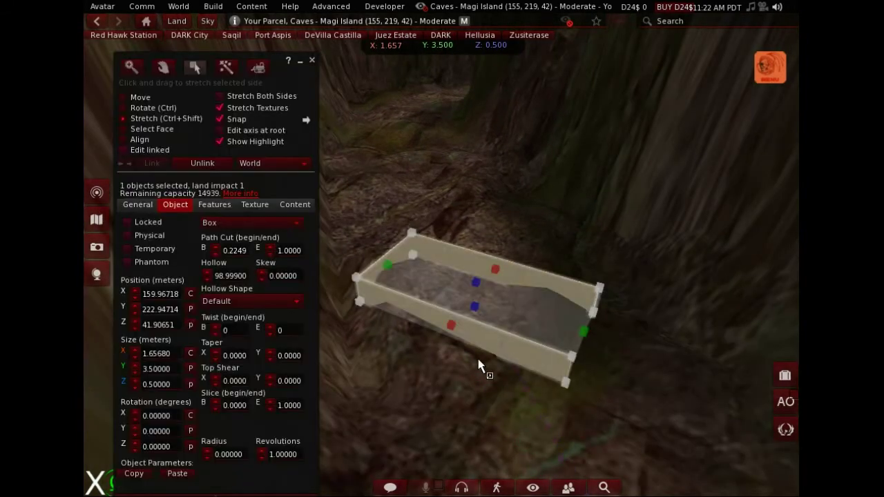
# Step: Stretch the hollow box to about 2.92 m in X and apply the transparent texture to it
pyautogui.moveTo(450, 325); pyautogui.dragTo(391, 378)
pyautogui.press('ctrl')
pyautogui.click(255, 205)
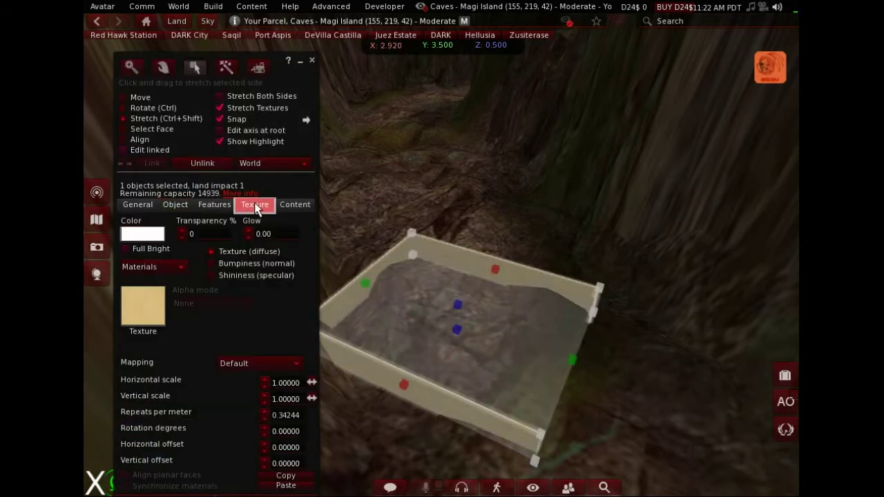
pyautogui.click(162, 303)
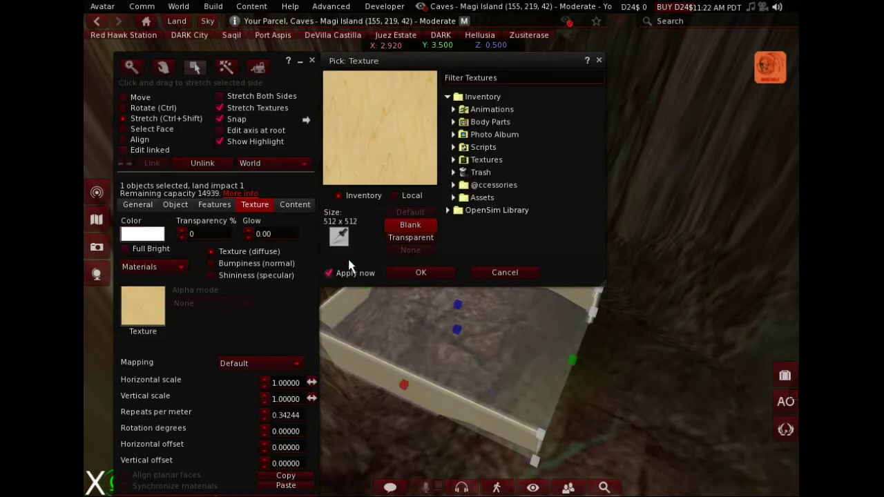
pyautogui.click(415, 238)
pyautogui.click(419, 272)
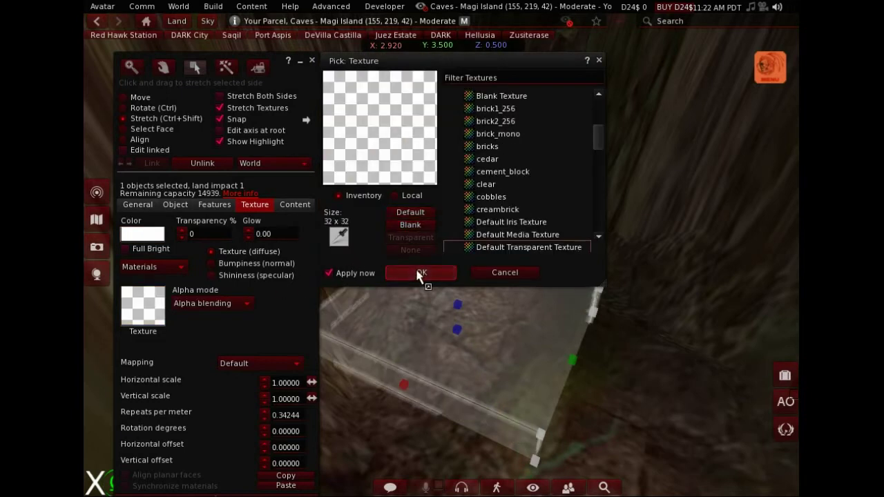
# Step: Delete the transparent box from the tunnel floor and close the build window
pyautogui.rightClick(427, 393)
pyautogui.click(427, 435)
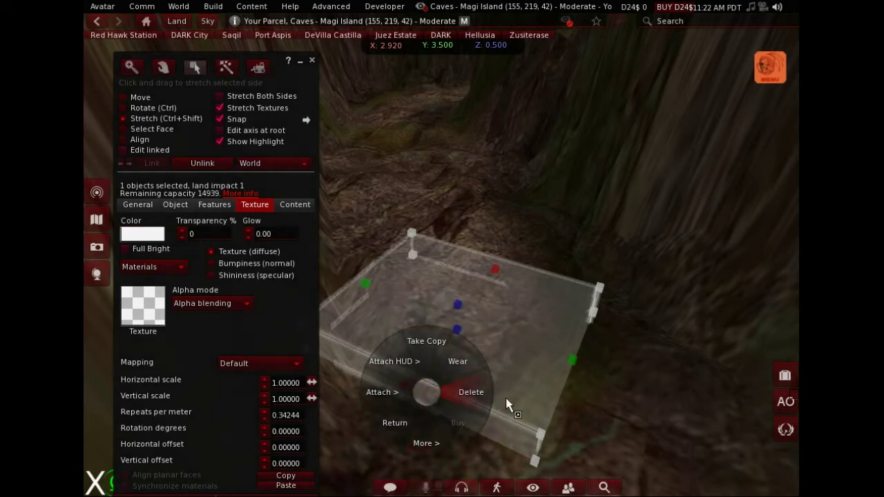
pyautogui.click(471, 391)
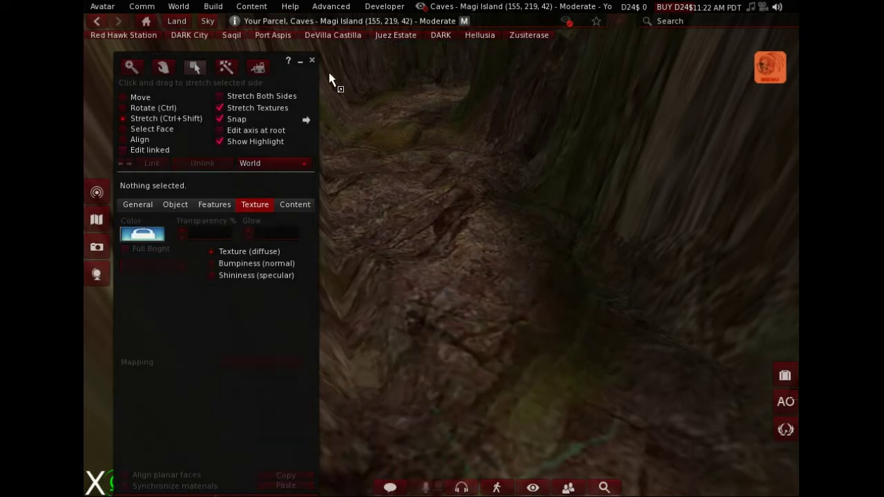
pyautogui.click(312, 61)
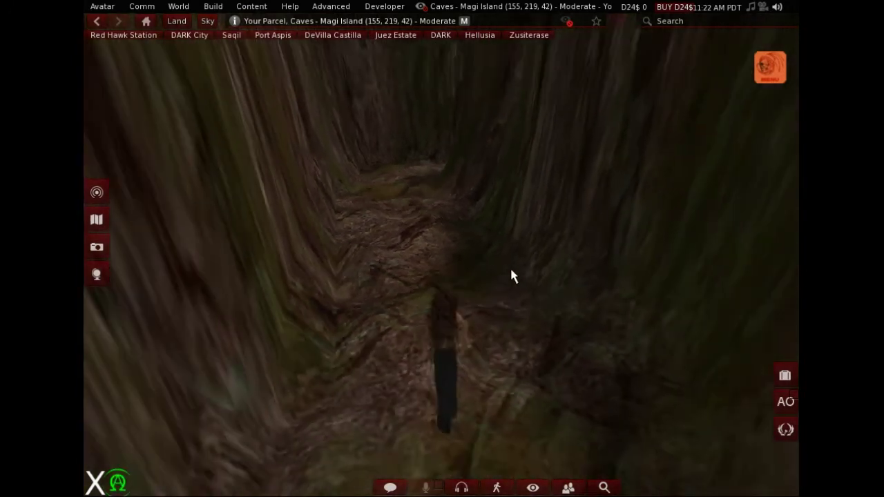
# Step: Switch to first-person view and walk along the roofed tunnel, following its bends
pyautogui.press('m')
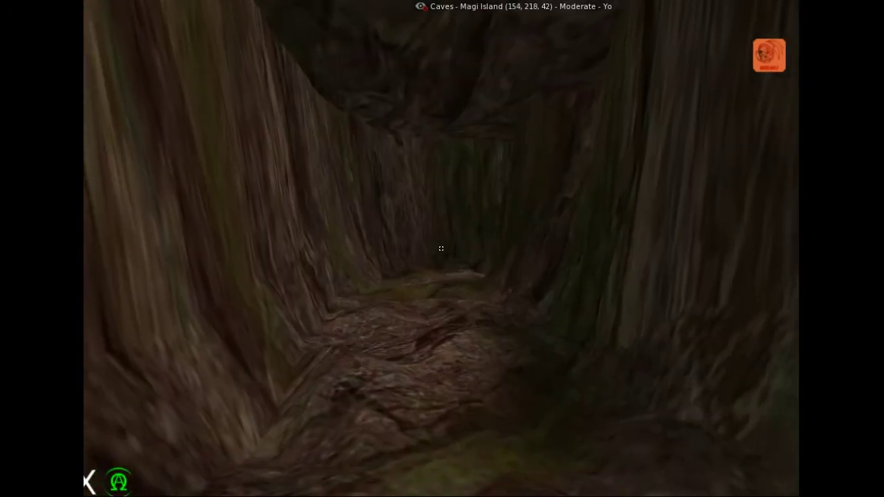
pyautogui.press('w')
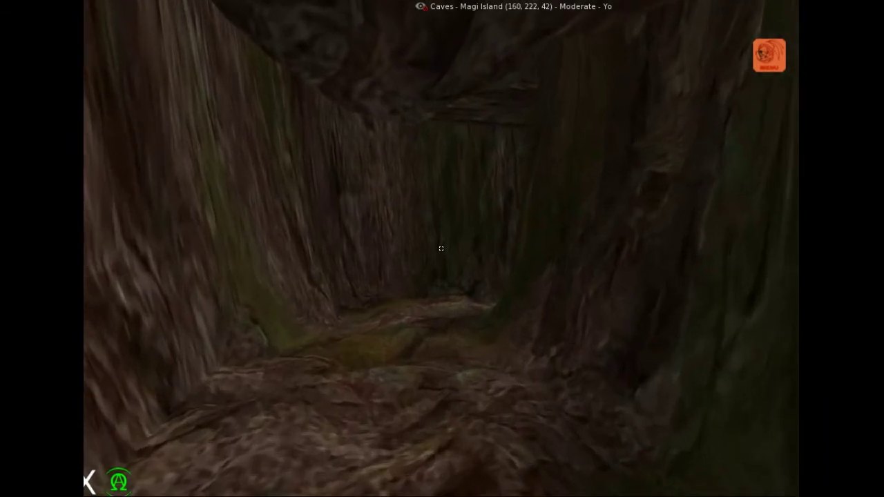
pyautogui.press('w')
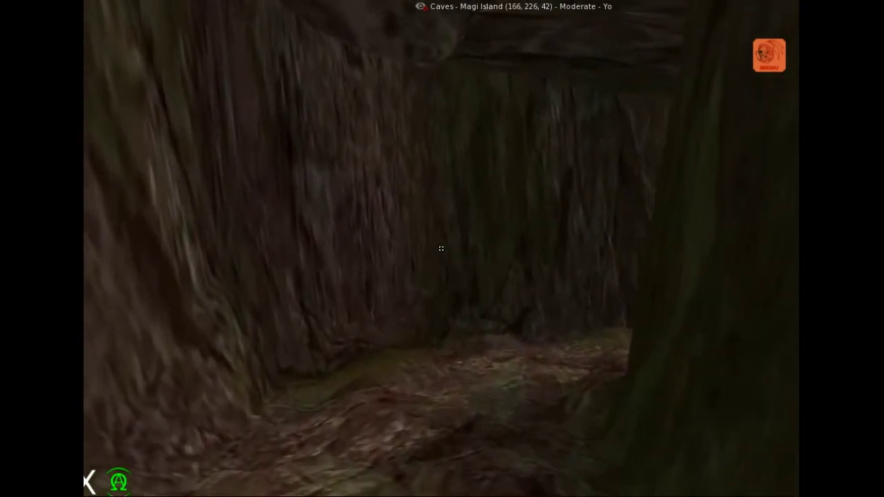
pyautogui.press('w')
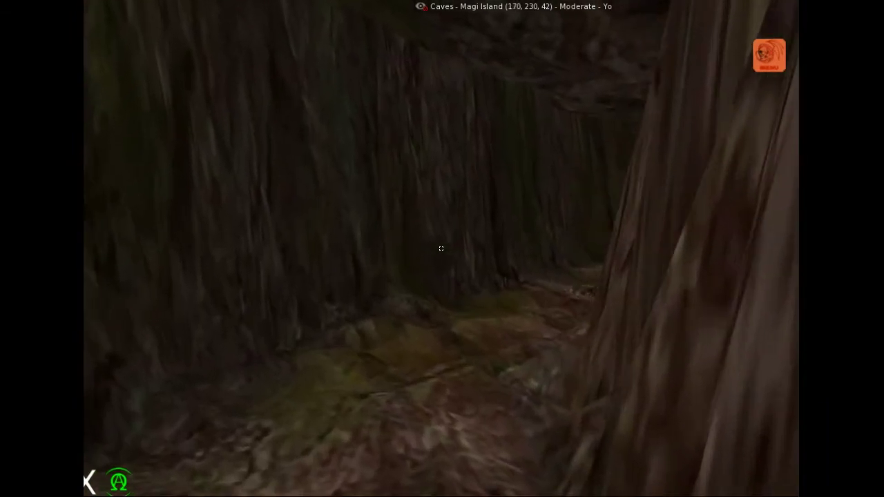
pyautogui.press('w')
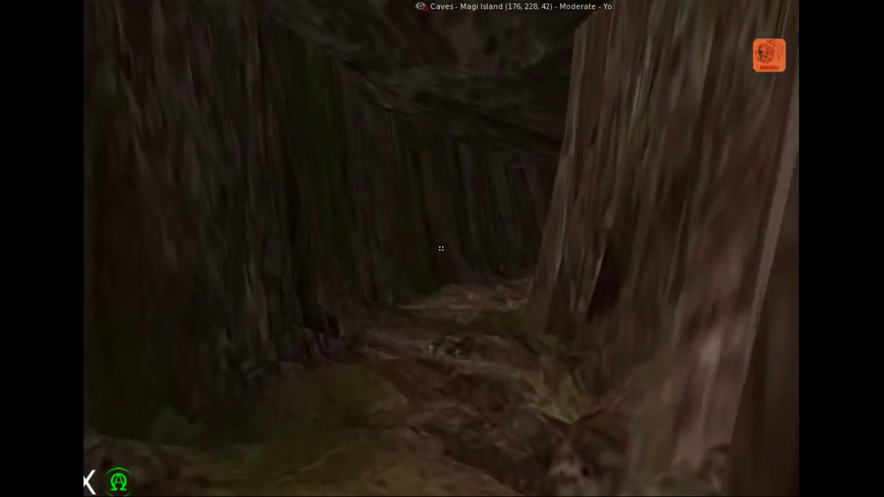
pyautogui.press('w')
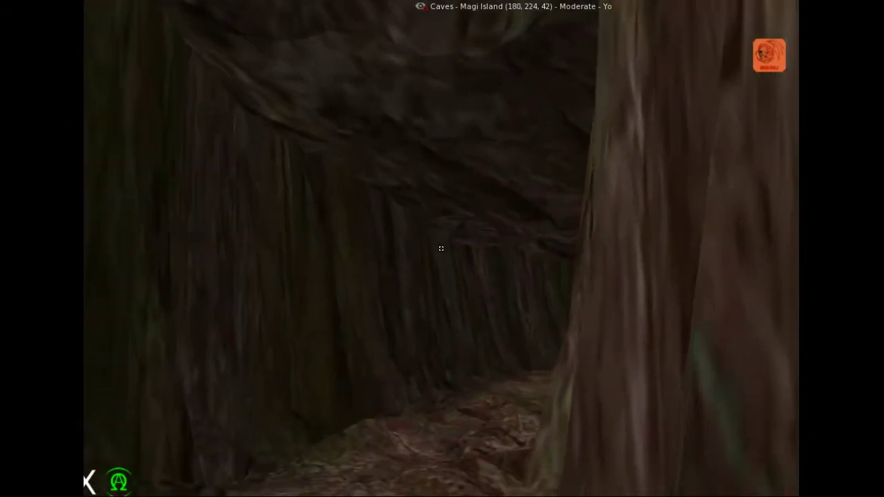
pyautogui.press('w')
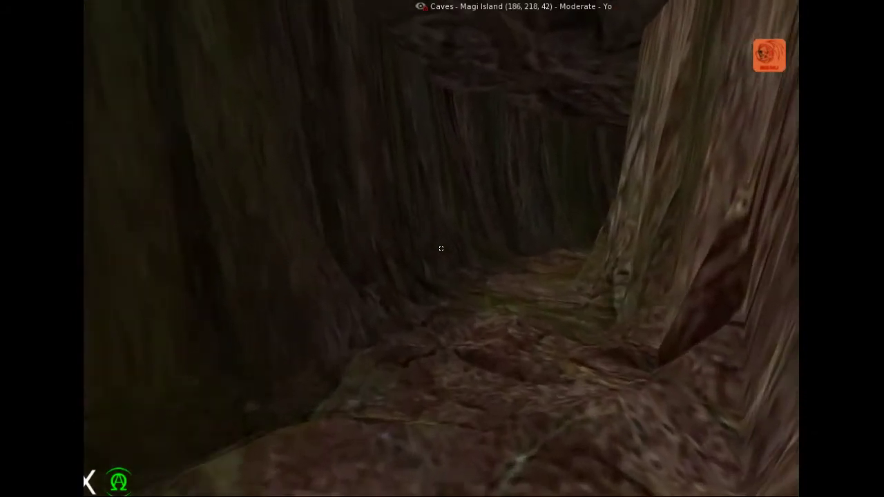
# Step: Walk through the cave passage to the dark arched opening and pass through it to the Zusiterase region
pyautogui.press('w')
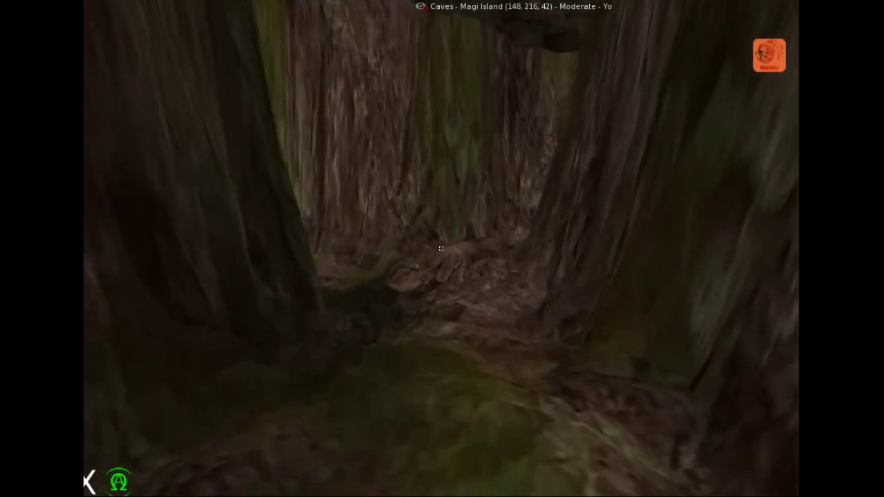
pyautogui.press('w')
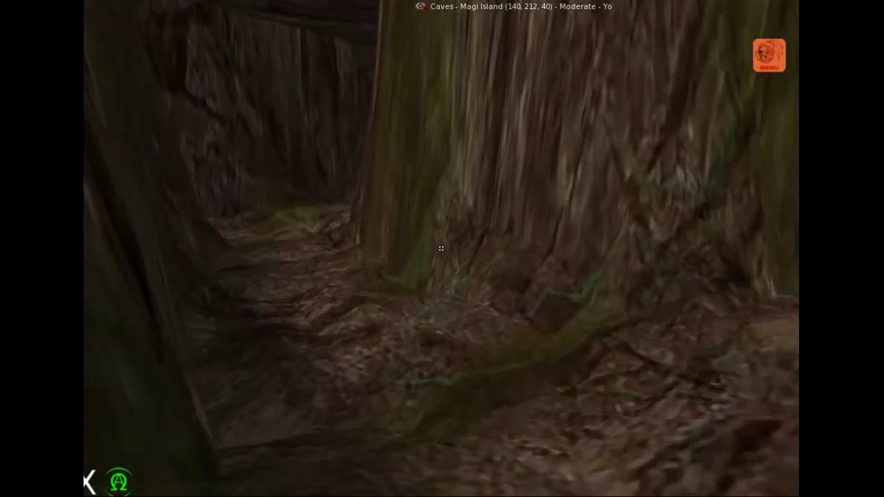
pyautogui.press('w')
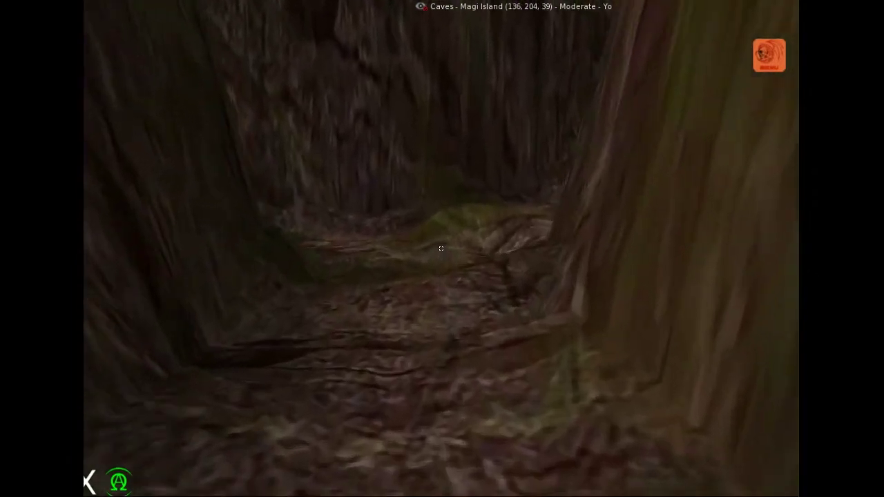
pyautogui.press('w')
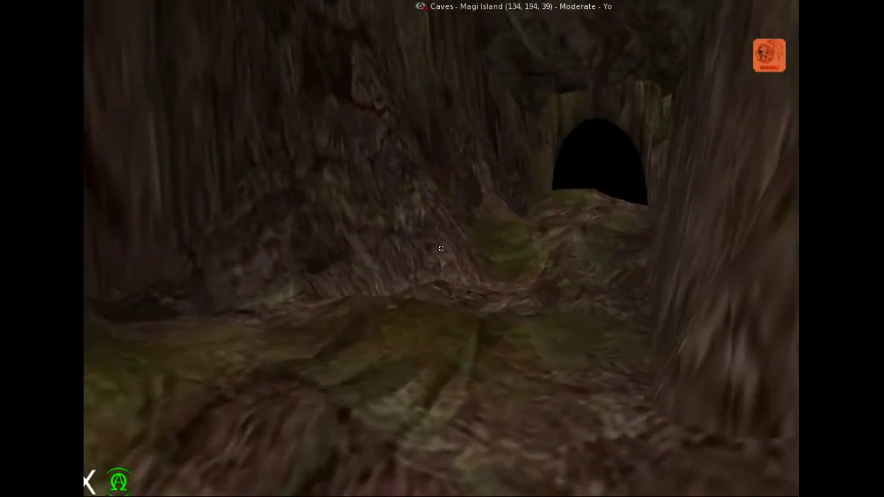
pyautogui.press('w')
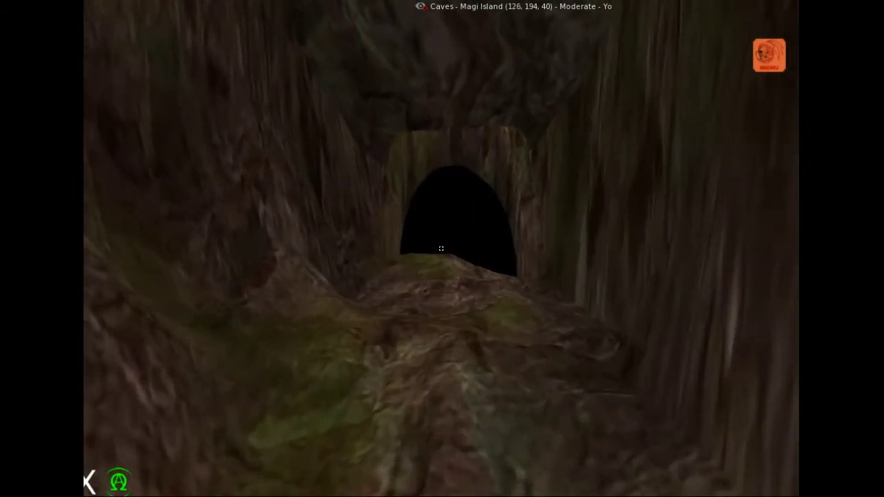
pyautogui.press('w')
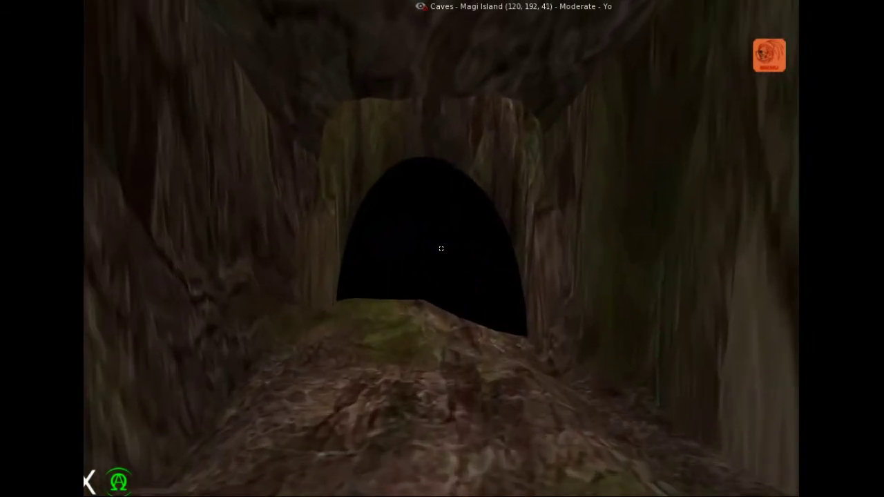
pyautogui.press('w')
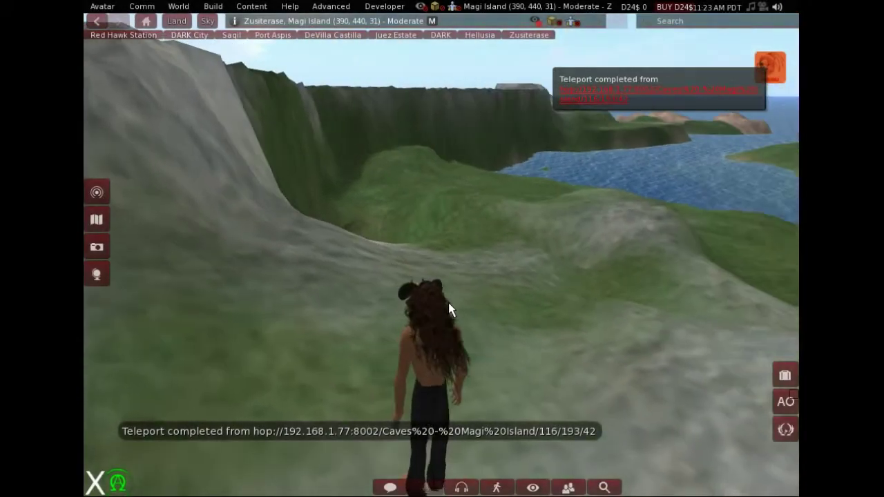
# Step: Turn the avatar toward the river valley and switch to first-person view
pyautogui.scroll(5, 452, 299)
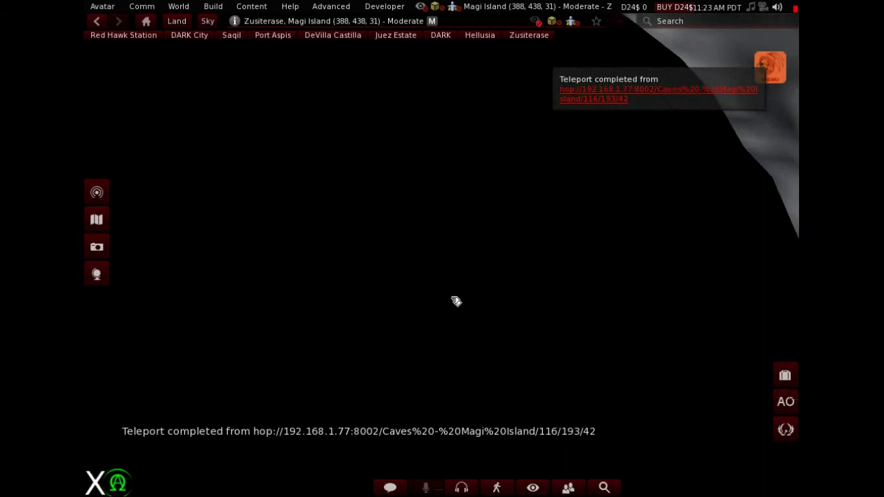
pyautogui.scroll(-5, 456, 301)
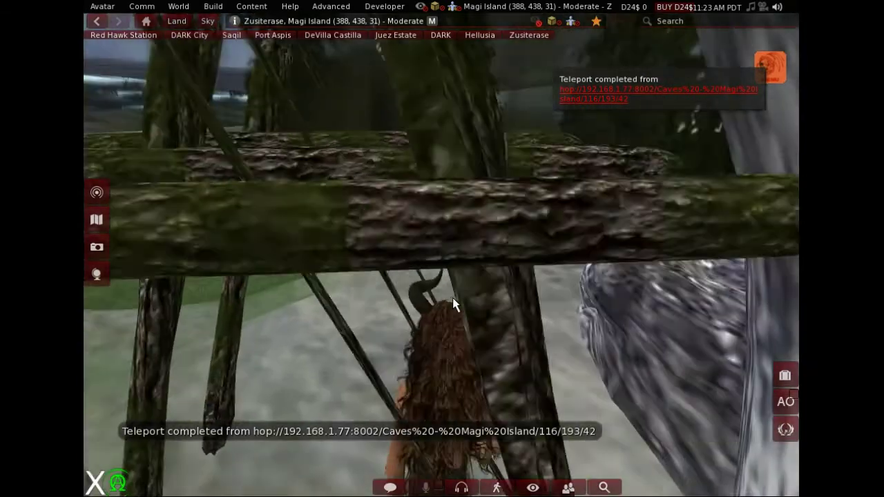
pyautogui.press('Left')
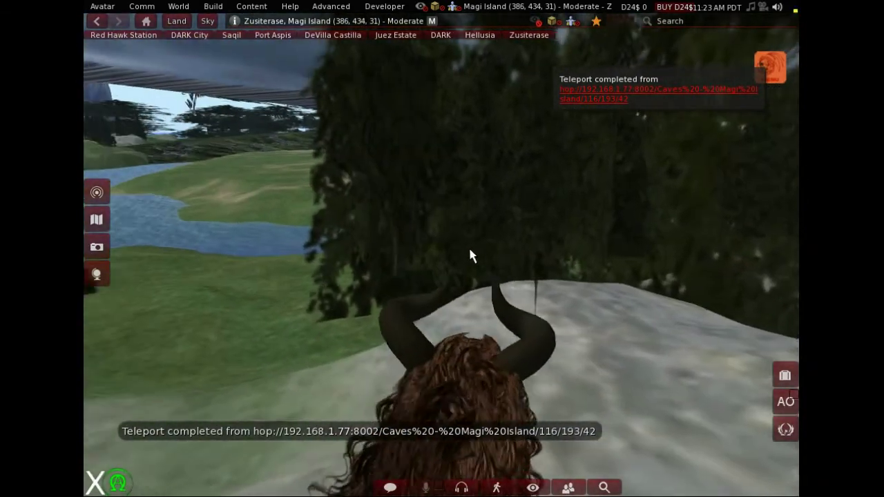
pyautogui.scroll(5, 487, 265)
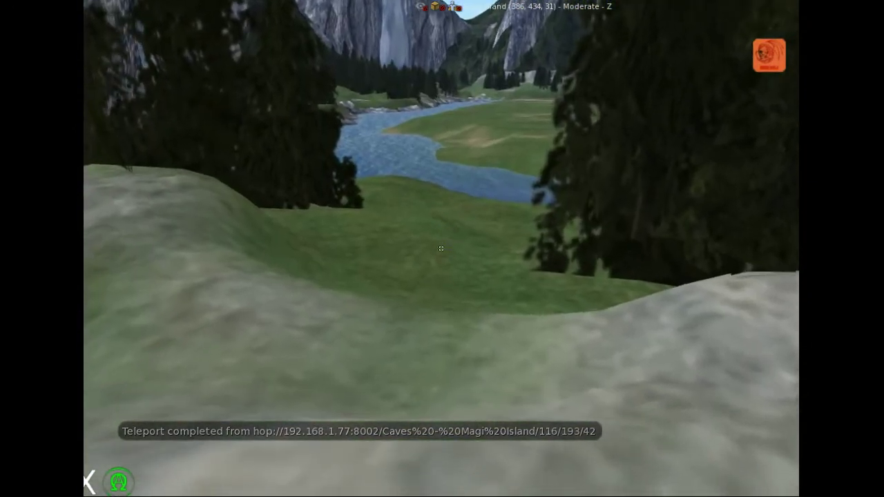
# Step: Walk down the grassy slope to the shore and into the river
pyautogui.press('w')
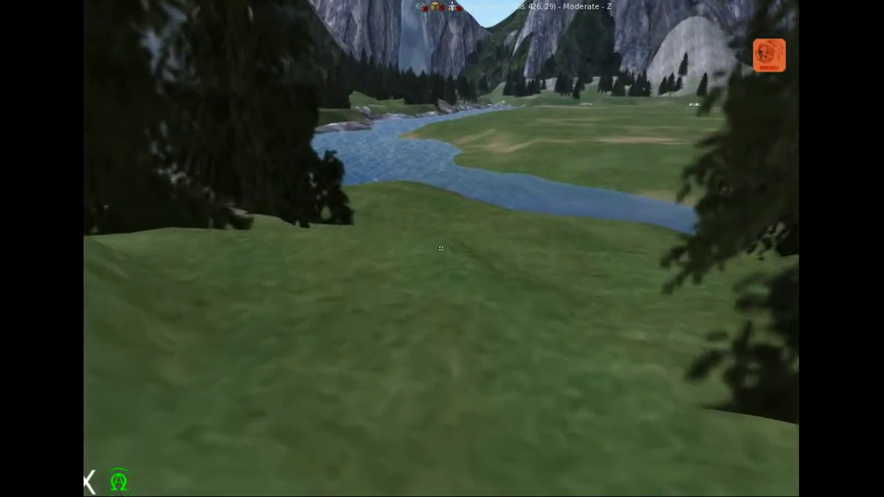
pyautogui.press('w')
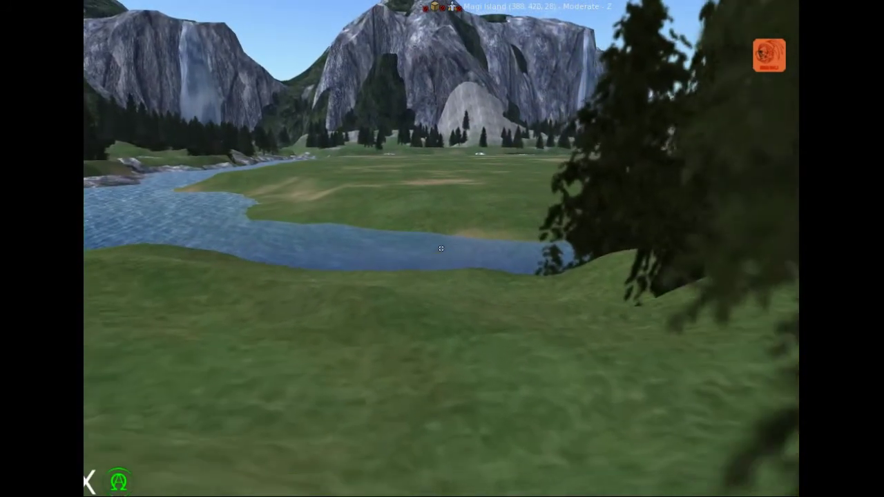
pyautogui.press('w')
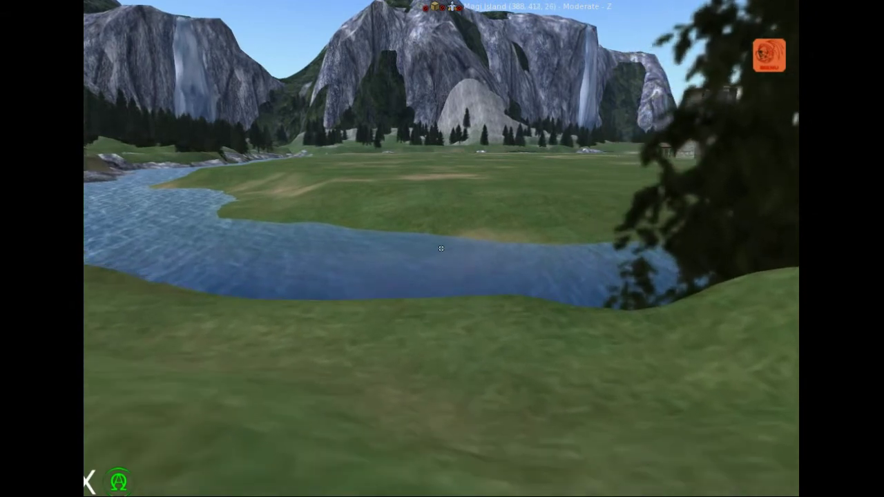
pyautogui.press('w')
pyautogui.press('w')
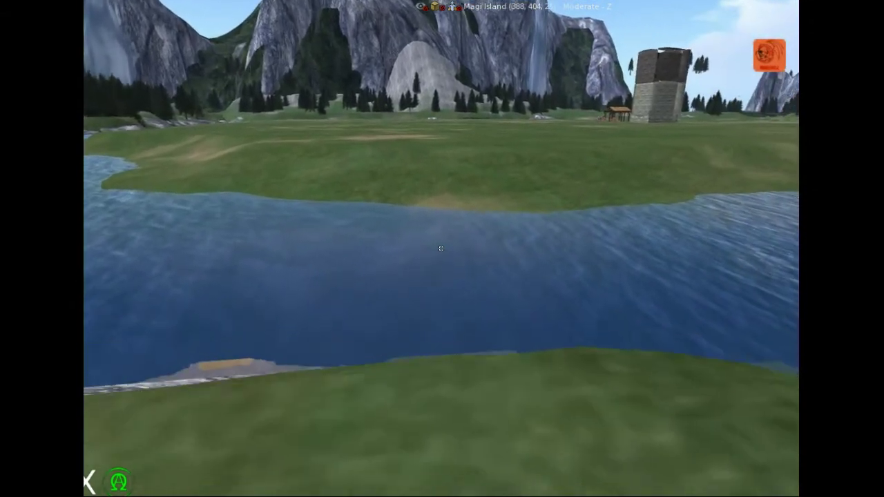
pyautogui.press('w')
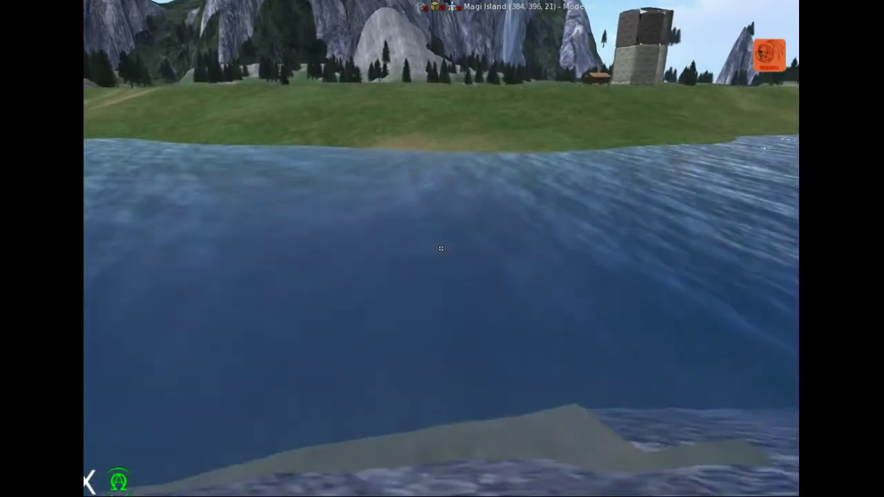
pyautogui.press('w')
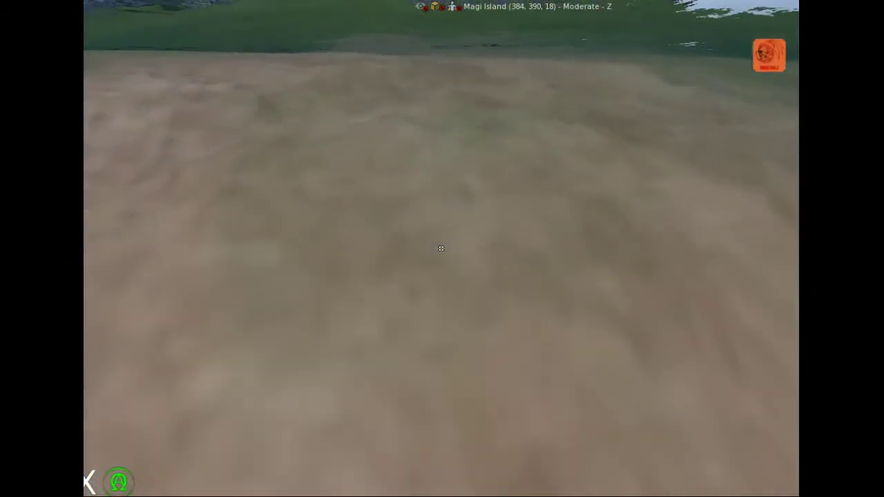
# Step: Cross out of the river onto the meadow toward the stone tower and return to third-person view
pyautogui.press('w')
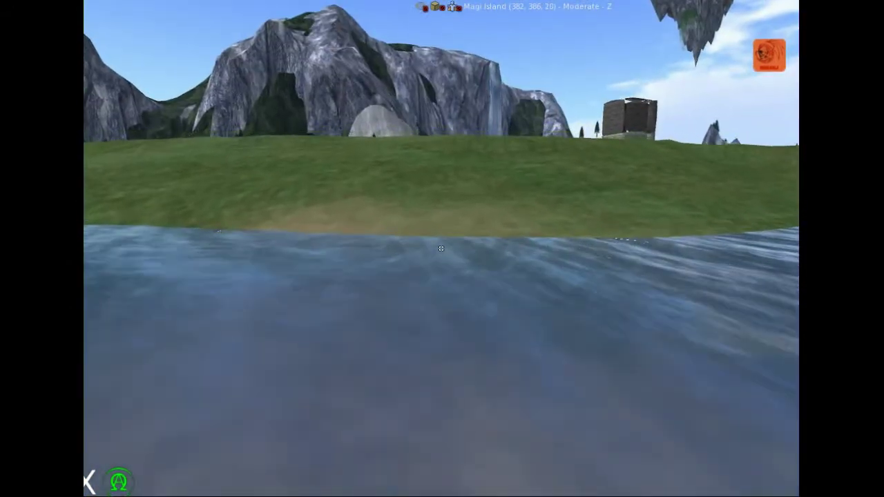
pyautogui.press('w')
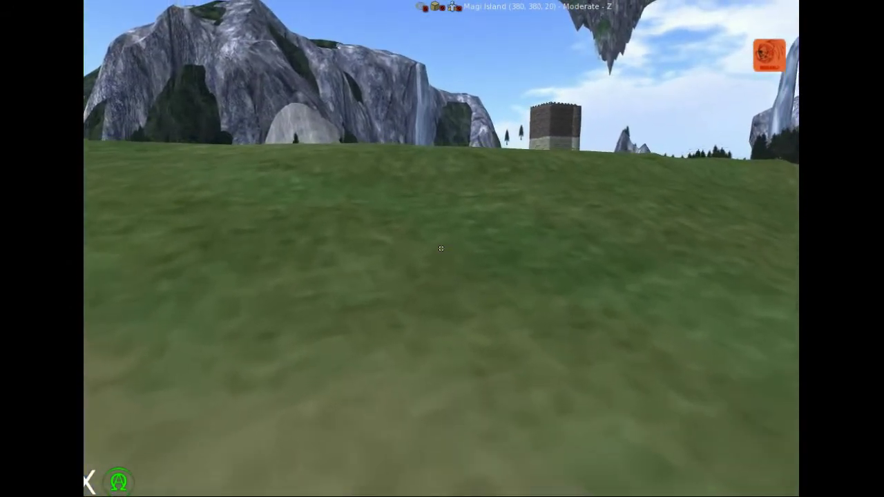
pyautogui.press('w')
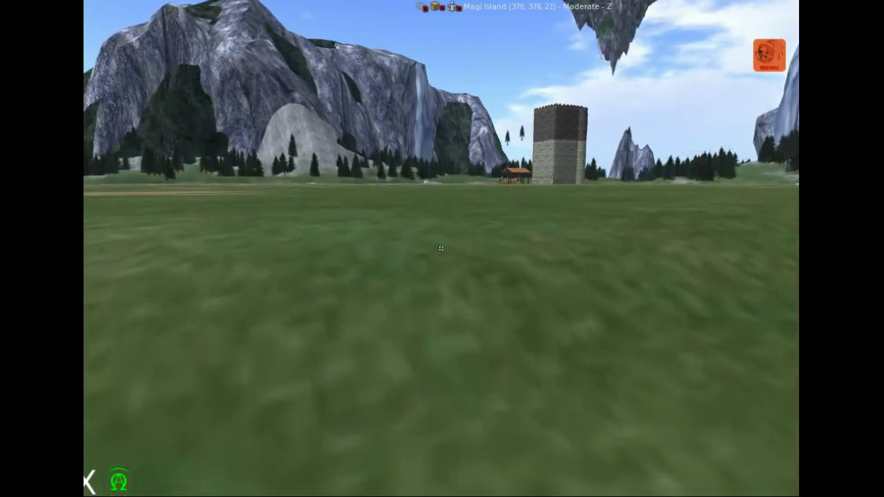
pyautogui.press('w')
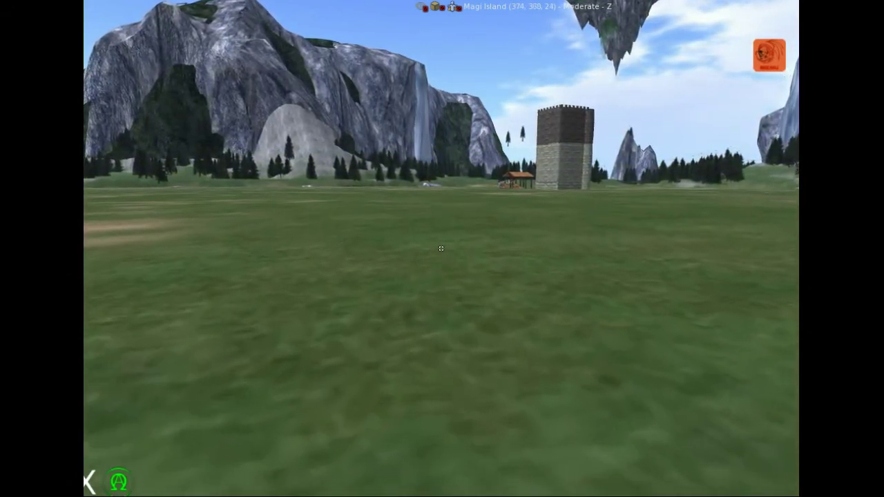
pyautogui.press('Escape')
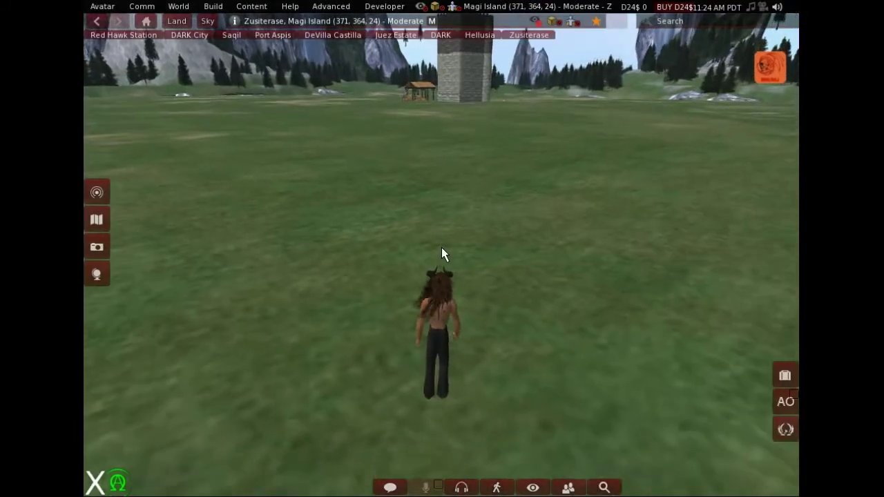
# Step: Orbit around the meadow, open the stone tower for editing and clear the selection
pyautogui.keyDown('ctrl'); pyautogui.keyDown('alt'); pyautogui.moveTo(494, 99); pyautogui.dragTo(442, 256); pyautogui.keyUp('alt'); pyautogui.keyUp('ctrl')
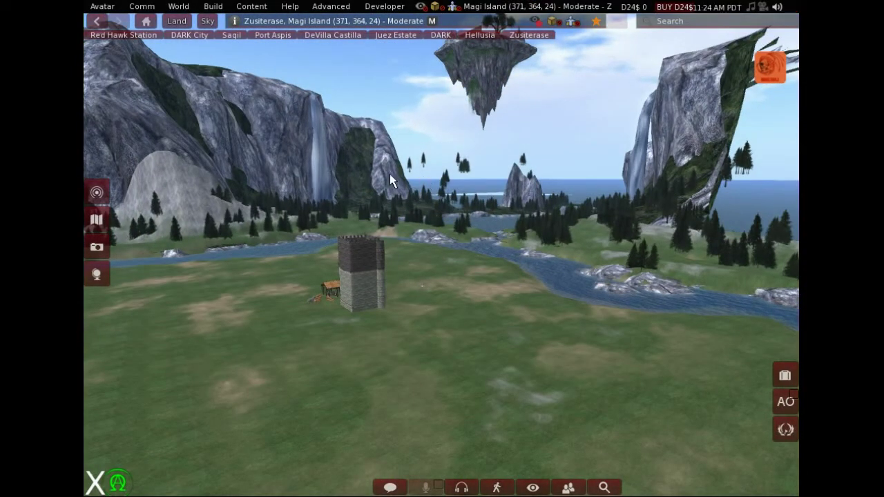
pyautogui.rightClick(359, 275)
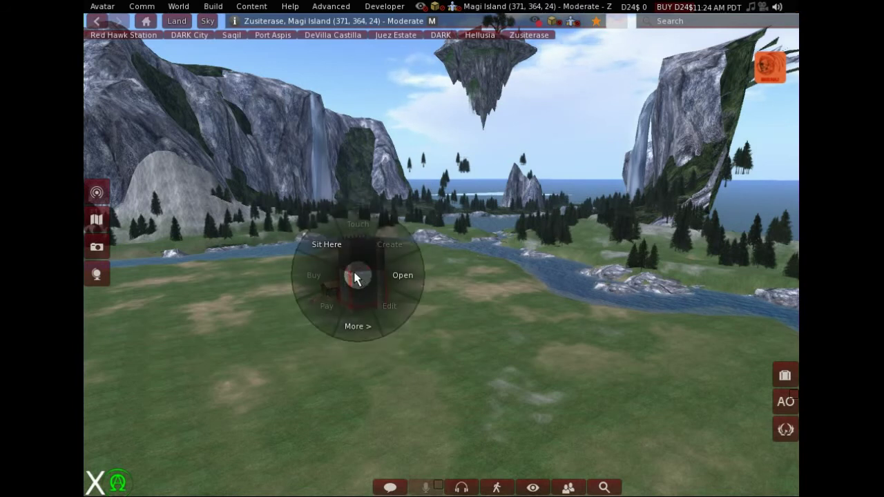
pyautogui.click(379, 308)
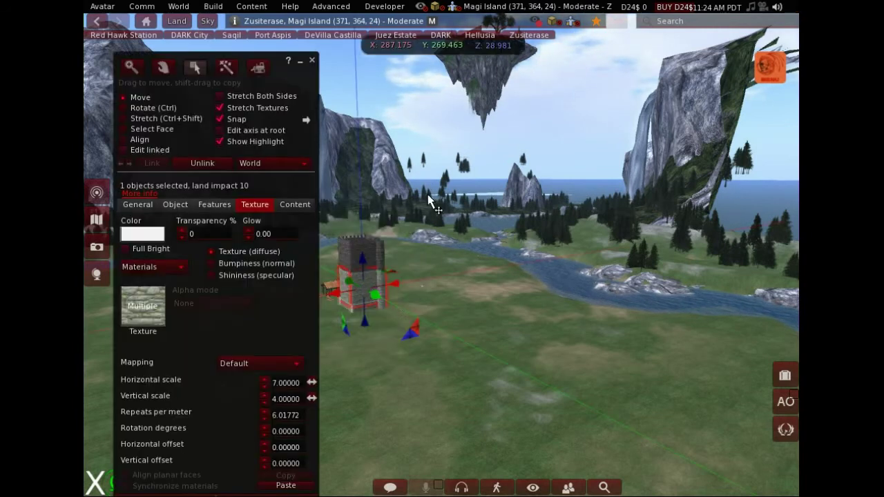
pyautogui.click(427, 189)
pyautogui.press('Escape')
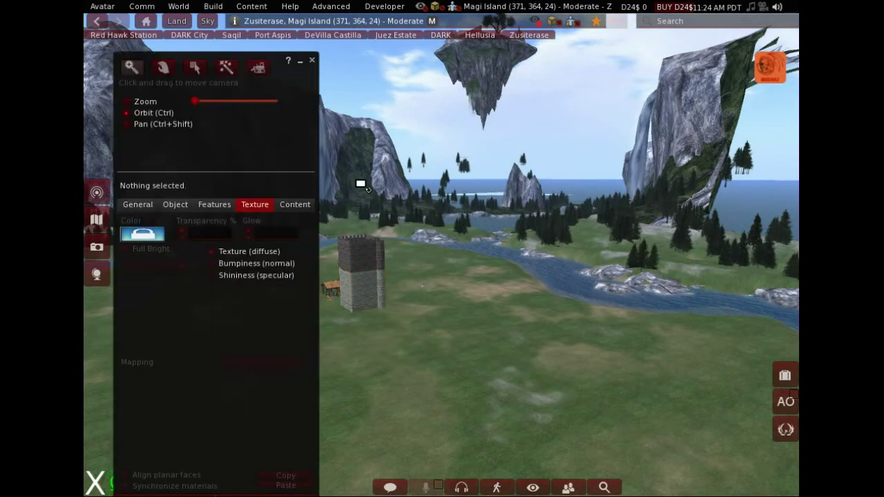
# Step: Survey the river valley from above with the build window closed, and check the draw distance in Quick Preferences
pyautogui.keyDown('ctrl'); pyautogui.keyDown('alt'); pyautogui.moveTo(422, 286); pyautogui.dragTo(439, 253); pyautogui.keyUp('alt'); pyautogui.keyUp('ctrl')
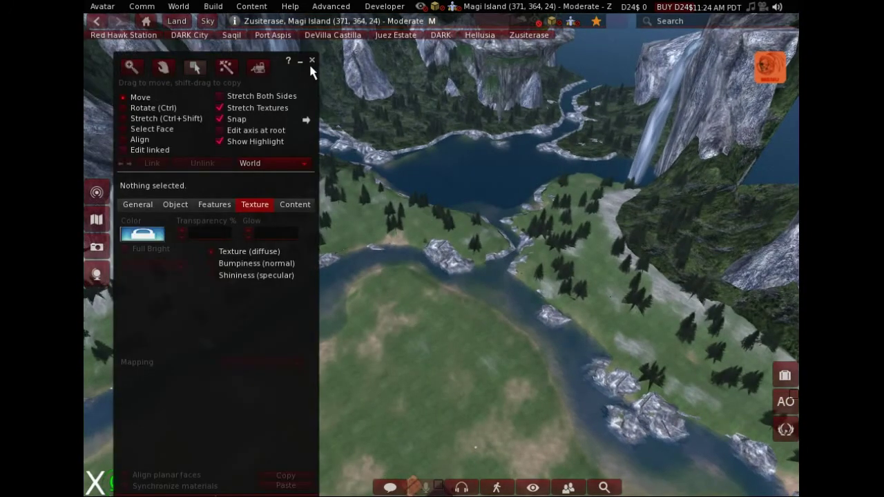
pyautogui.click(311, 61)
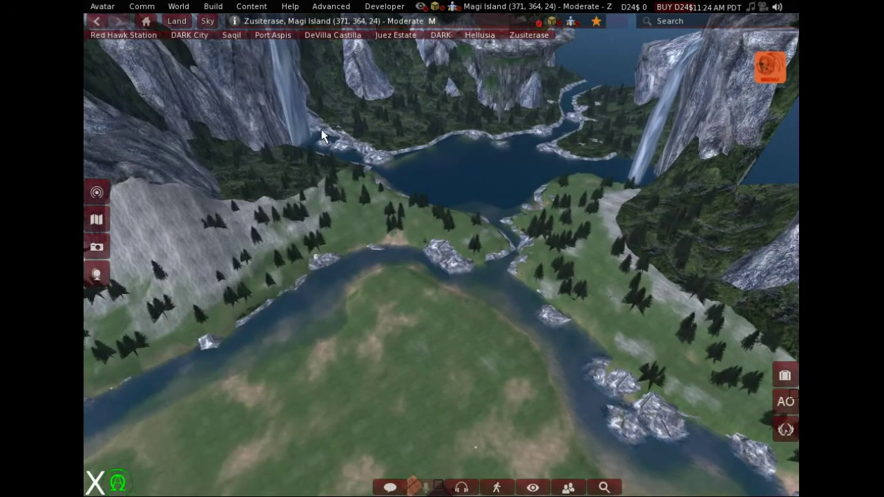
pyautogui.click(786, 430)
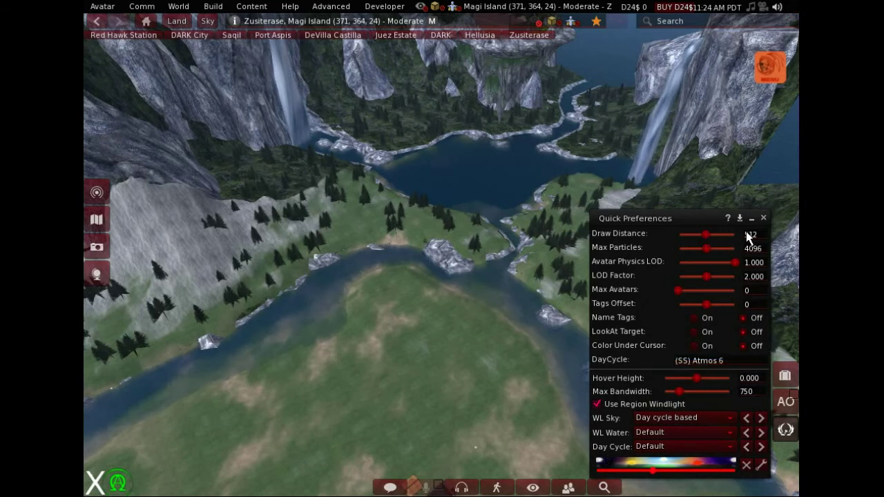
pyautogui.click(762, 218)
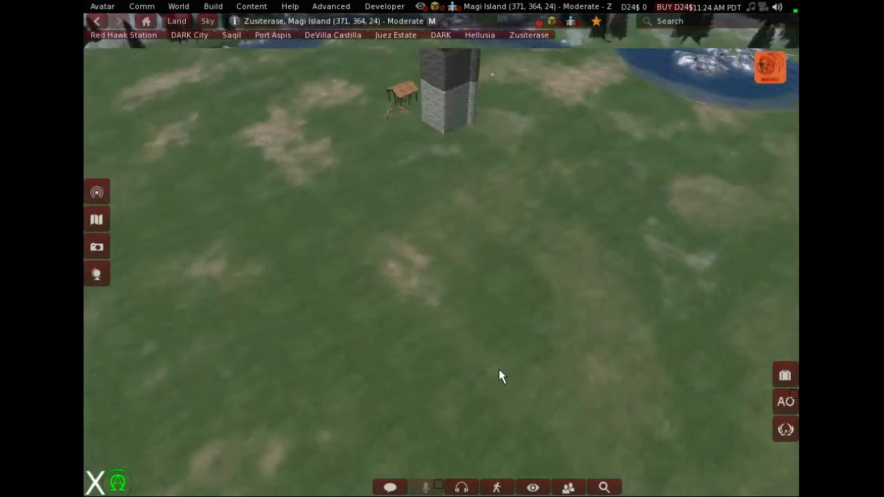
# Step: Switch to first-person view and walk across the meadow to the base of the stone tower
pyautogui.scroll(10, 498, 368)
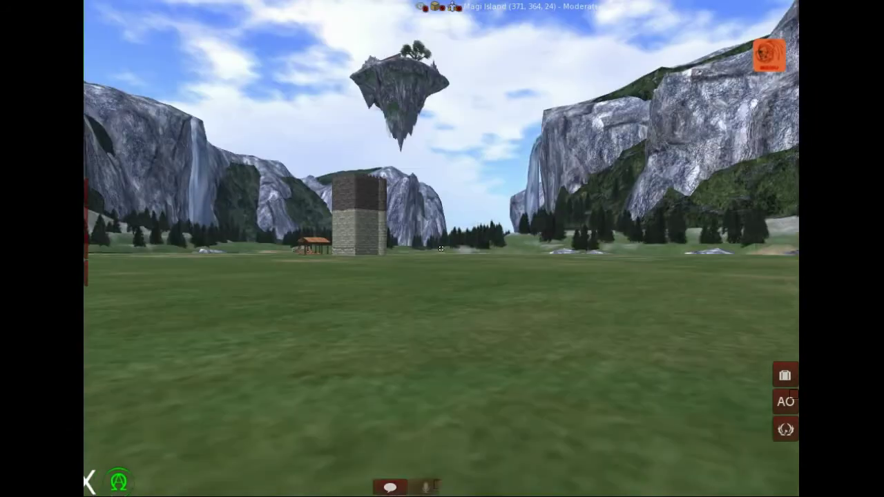
pyautogui.press('w')
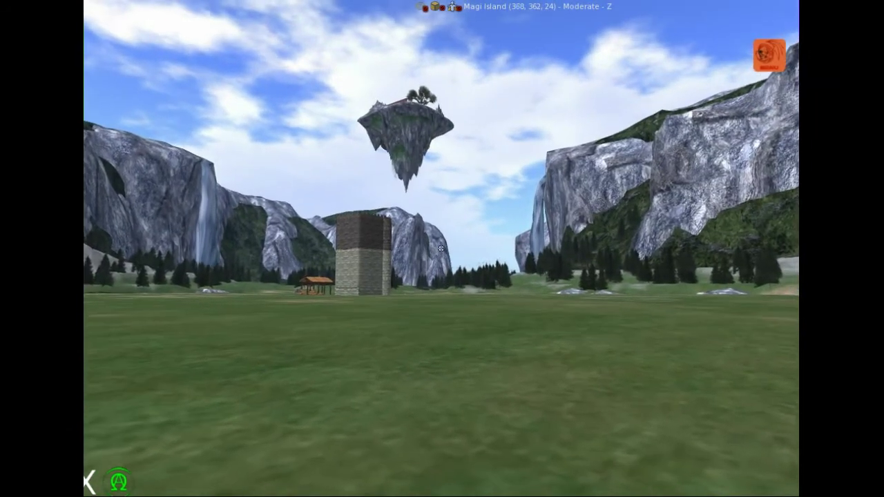
pyautogui.press('w')
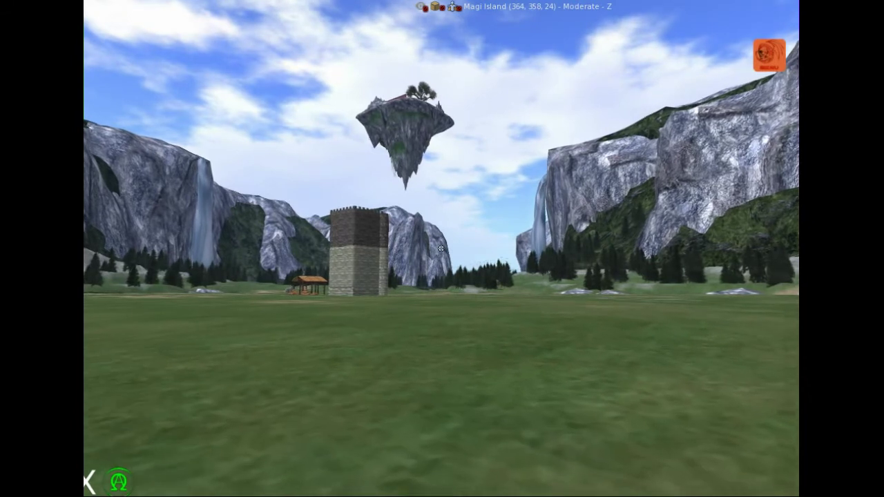
pyautogui.press('w')
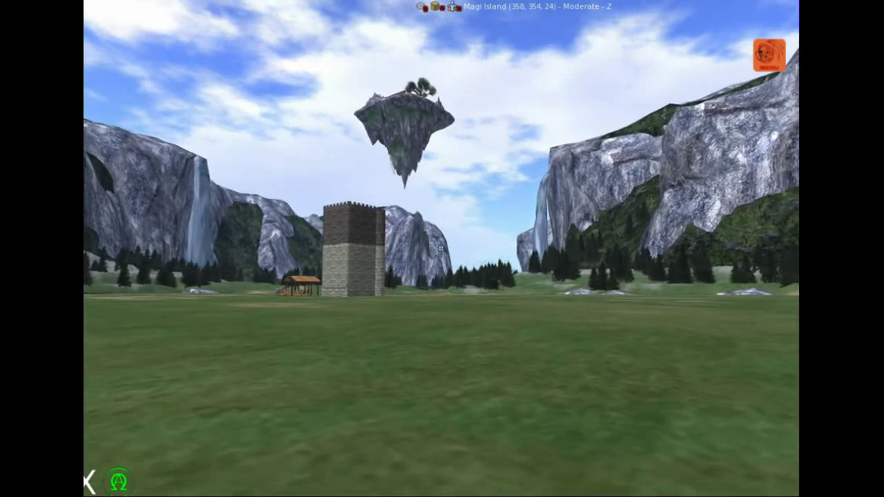
pyautogui.press('w')
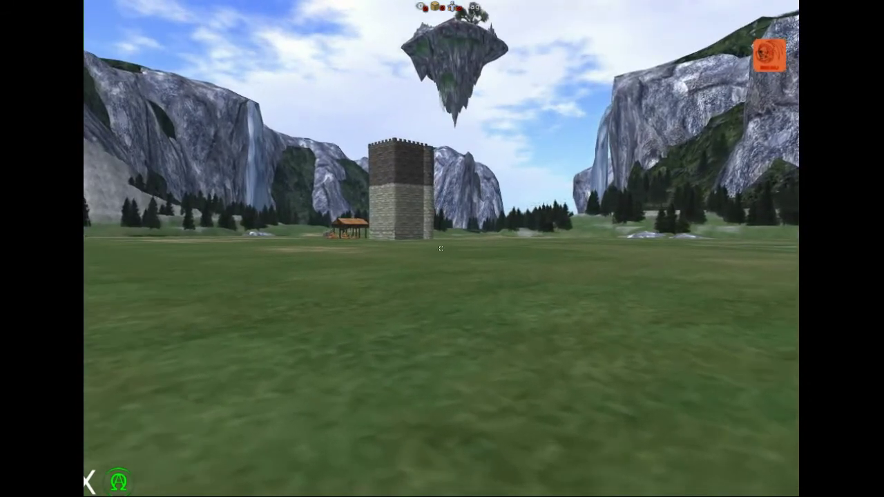
pyautogui.press('w')
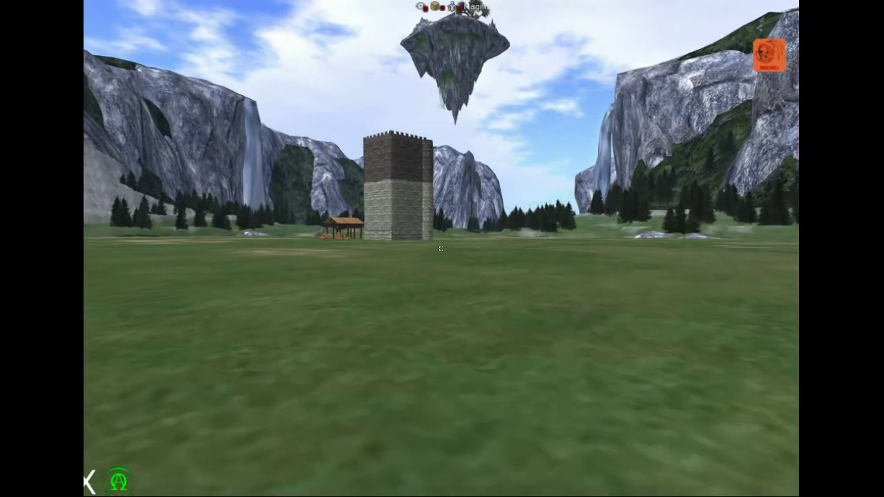
pyautogui.press('w')
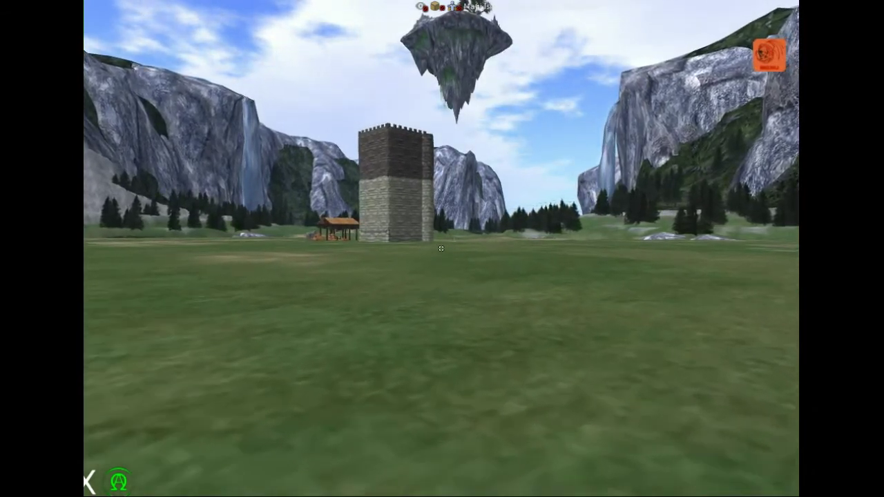
pyautogui.press('w')
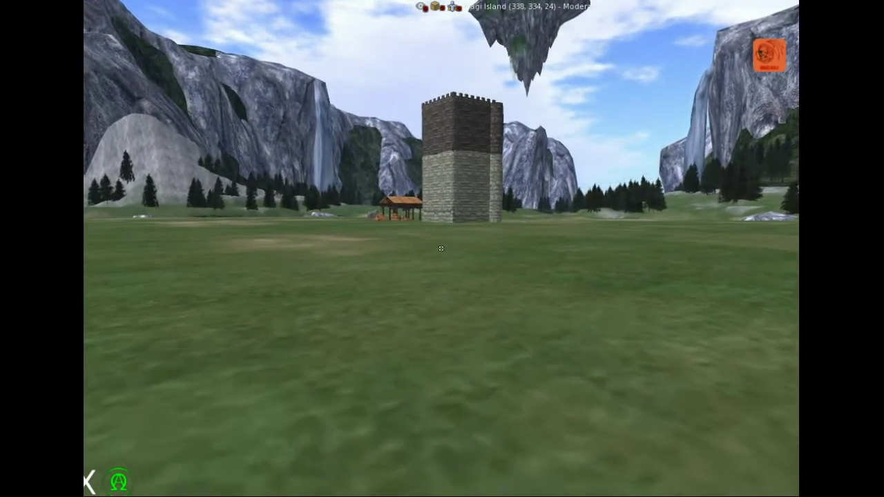
pyautogui.press('w')
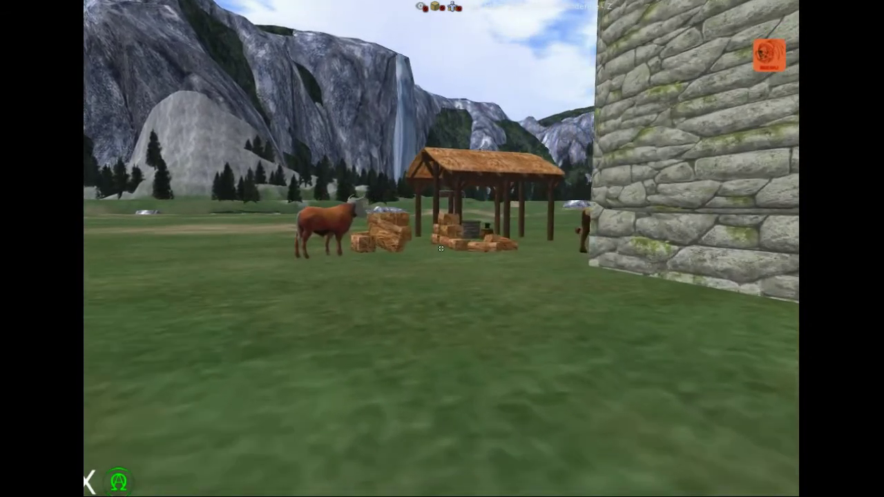
# Step: Walk between the hay bales and the horse, past the thatched shelter, to the open grass behind the tower
pyautogui.press('Up')
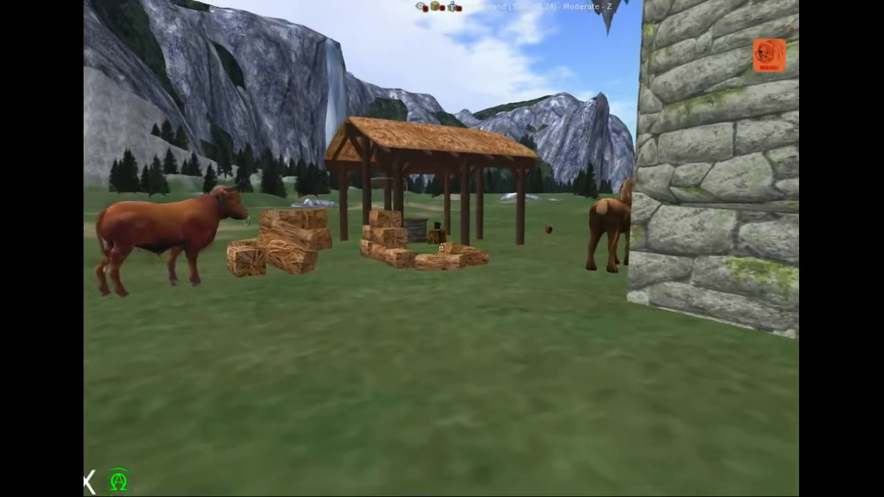
pyautogui.press('Up')
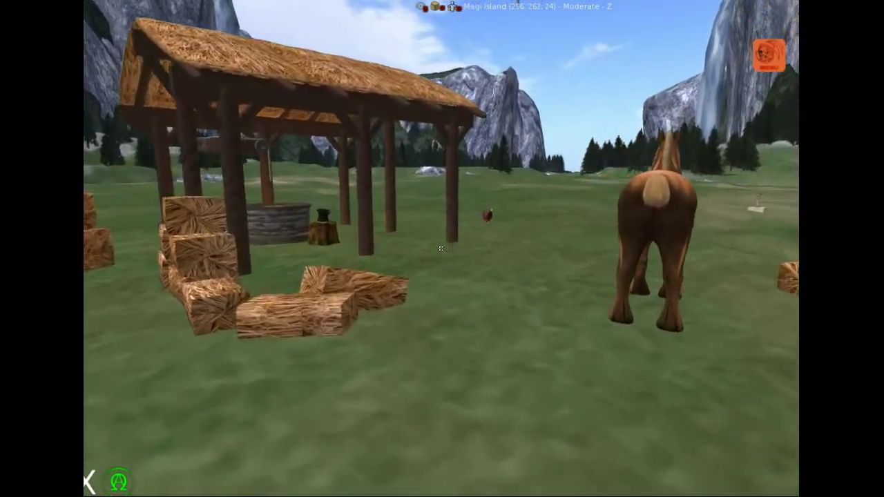
pyautogui.press('Up')
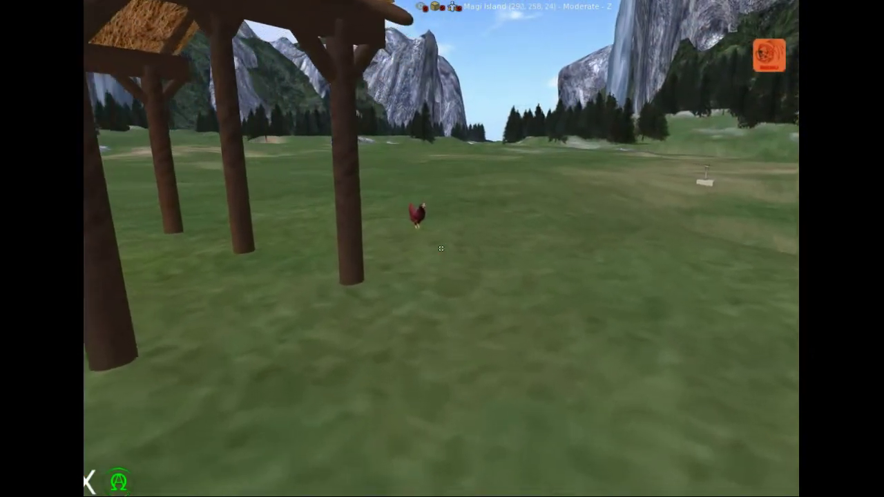
pyautogui.press('Up')
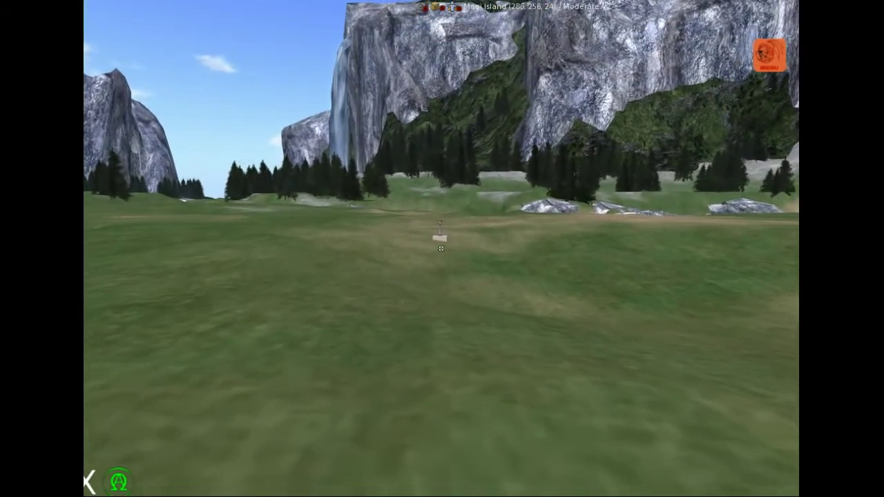
pyautogui.press('Up')
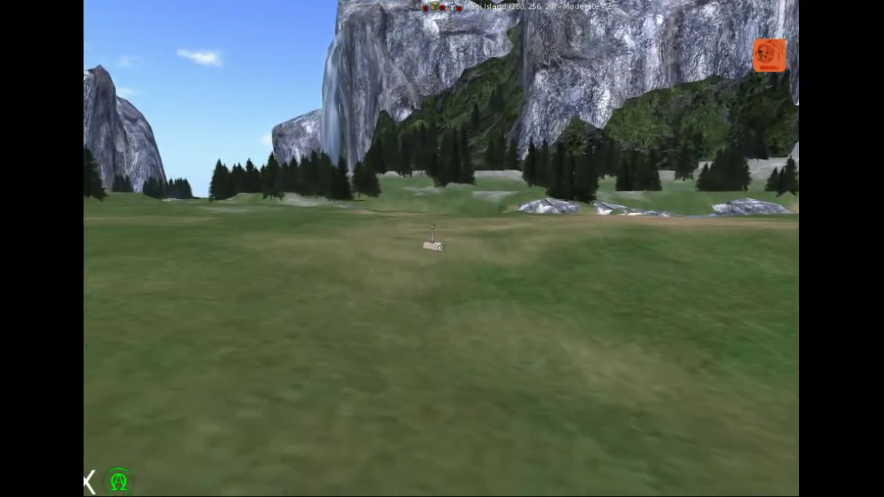
# Step: Turn the avatar back to face the wooden steps at the tower's corner and return to third-person view
pyautogui.press('Left')
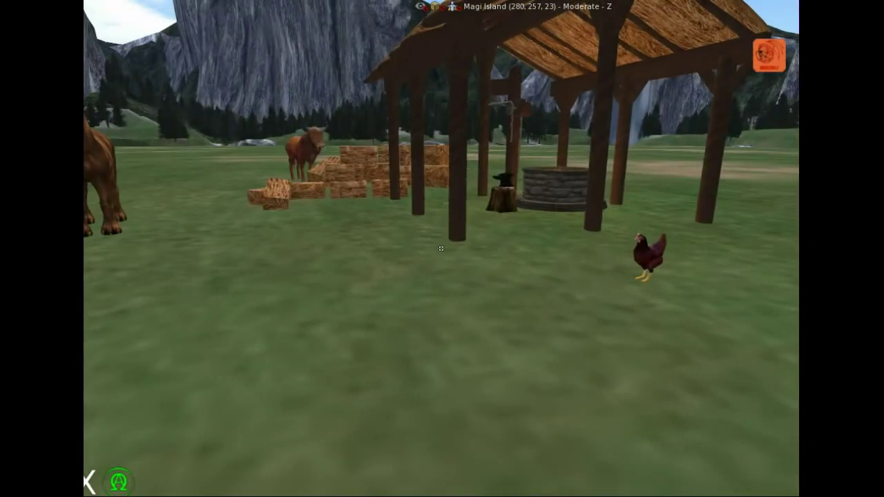
pyautogui.press('Left')
pyautogui.press('Up')
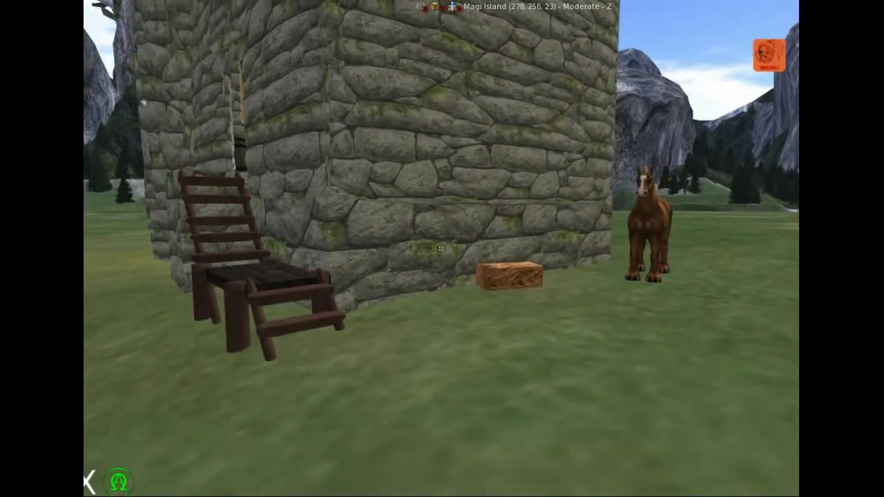
pyautogui.press('Left')
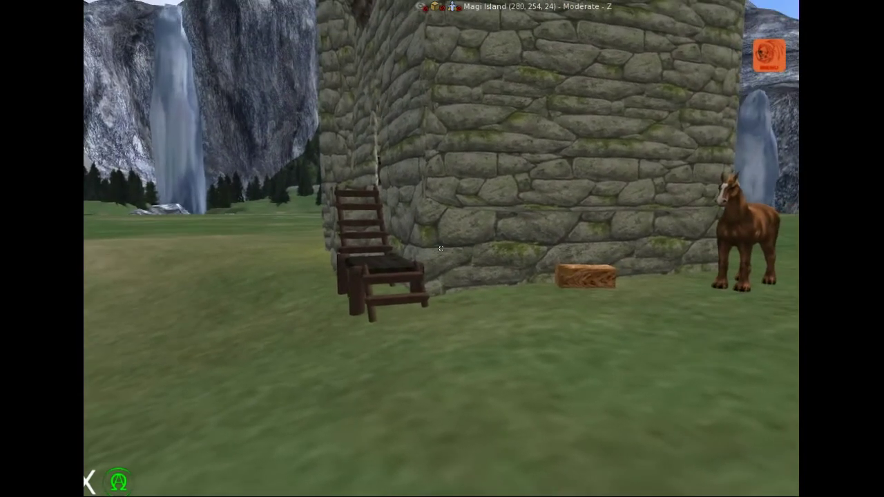
pyautogui.scroll(-5, 441, 247)
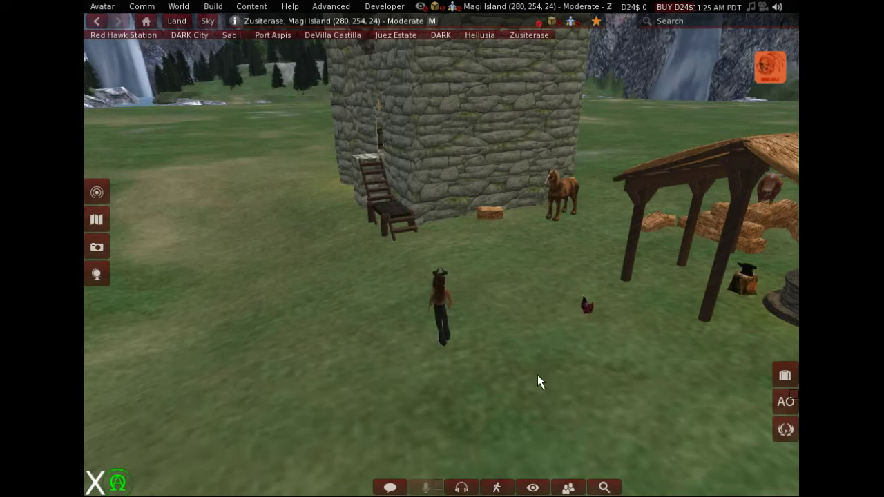
# Step: Walk in first-person view to the anvil and stone well under the thatched shelter, and return to third-person view
pyautogui.scroll(6, 538, 372)
pyautogui.press('Right')
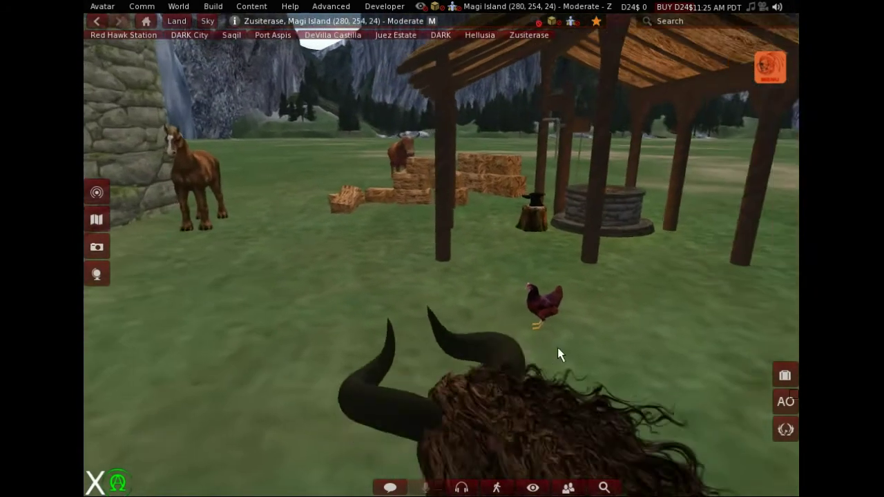
pyautogui.scroll(2, 558, 348)
pyautogui.press('w')
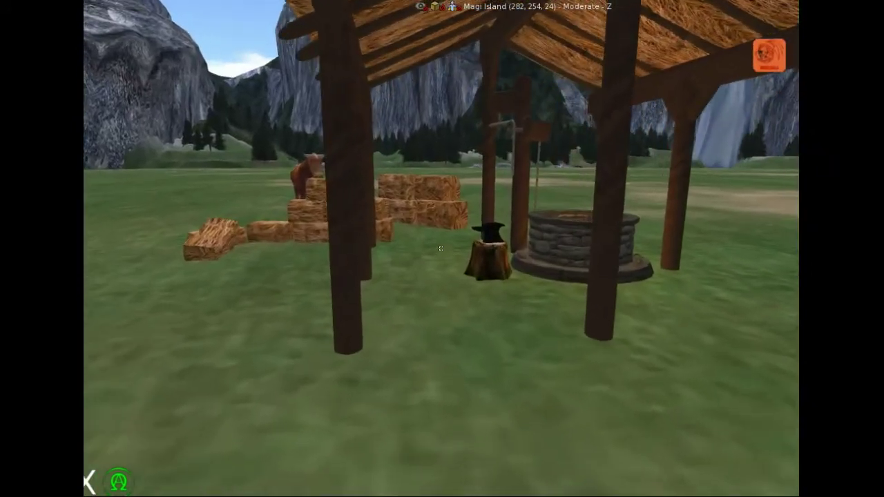
pyautogui.press('w')
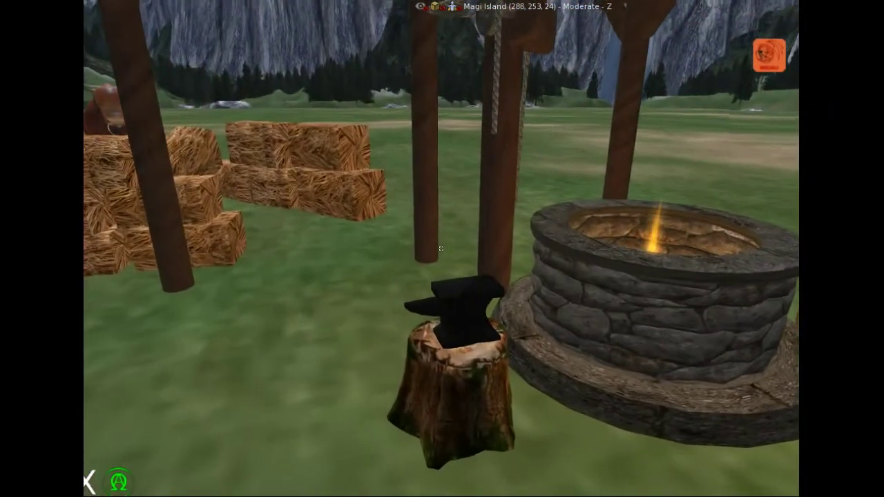
pyautogui.scroll(-2, 441, 248)
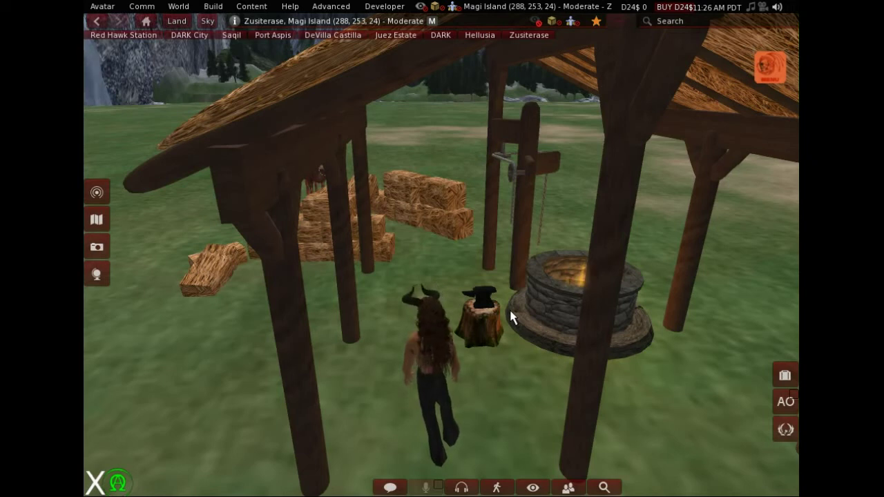
# Step: Open the inventory, collapse its Objects folder and close the inventory again
pyautogui.click(785, 376)
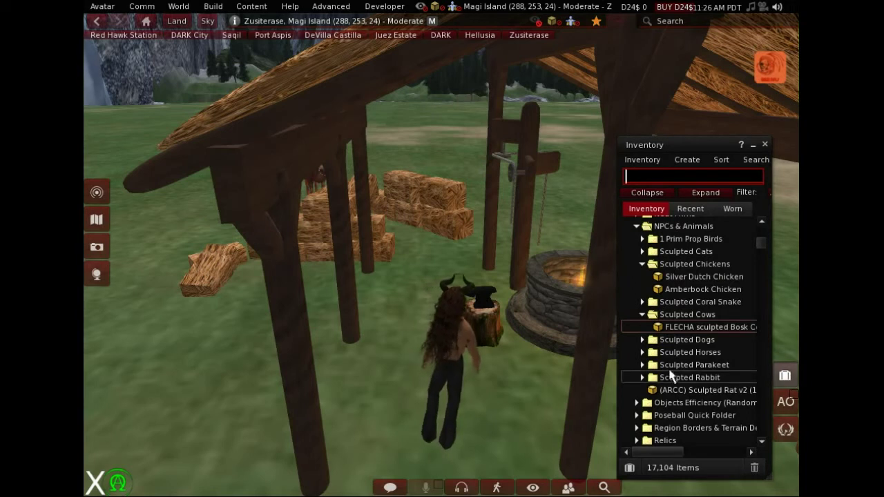
pyautogui.scroll(2, 688, 381)
pyautogui.scroll(6, 687, 381)
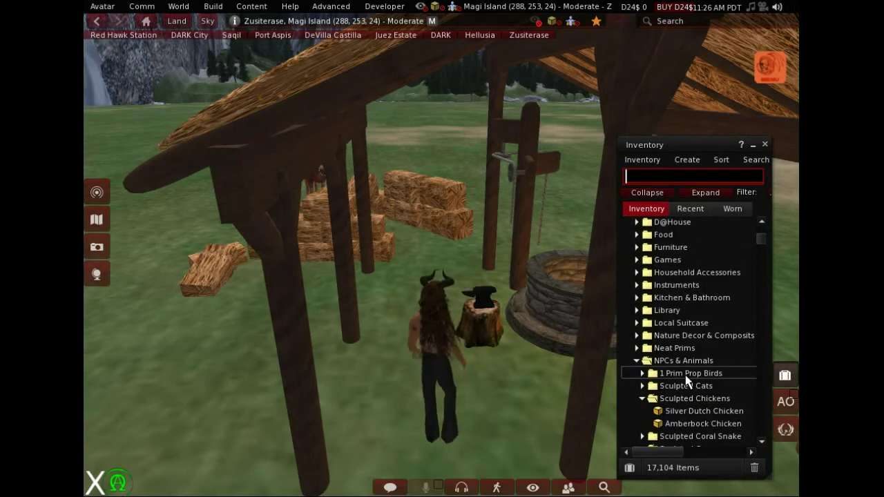
pyautogui.click(630, 328)
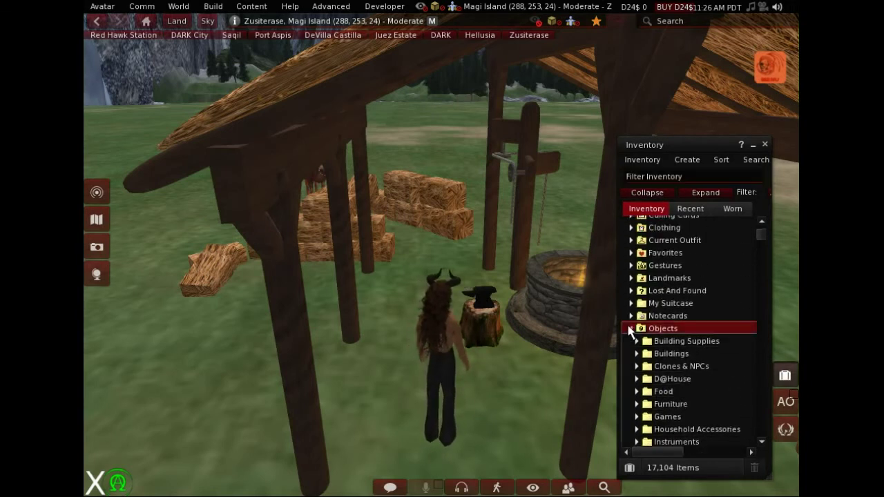
pyautogui.click(631, 392)
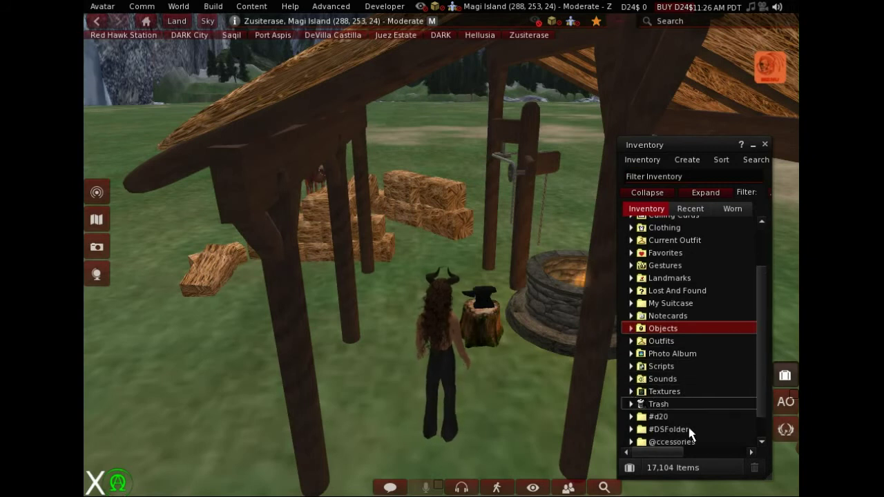
pyautogui.click(785, 376)
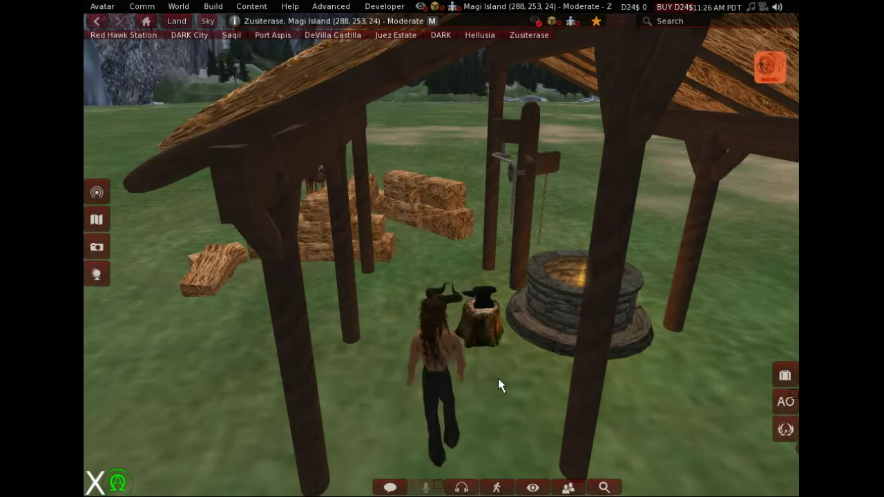
# Step: Back out of the thatched shelter, view it in first-person, and return in third-person view to the post beside the stone well
pyautogui.press('Down')
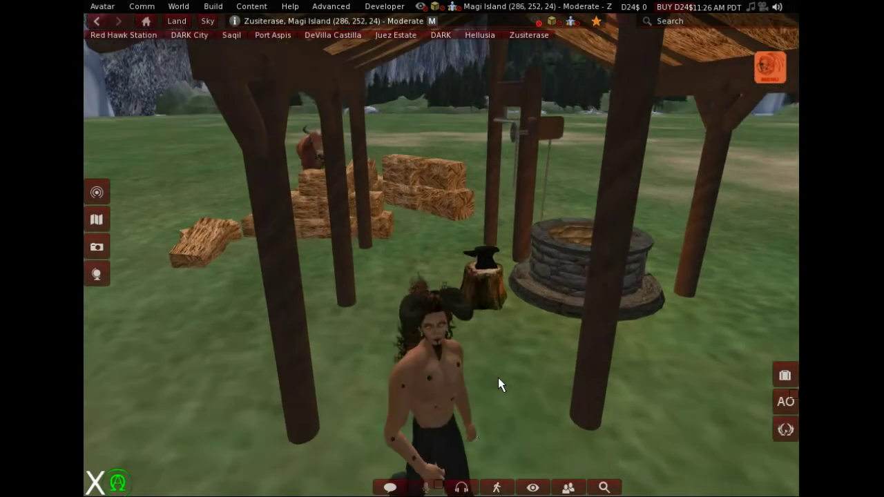
pyautogui.press('m')
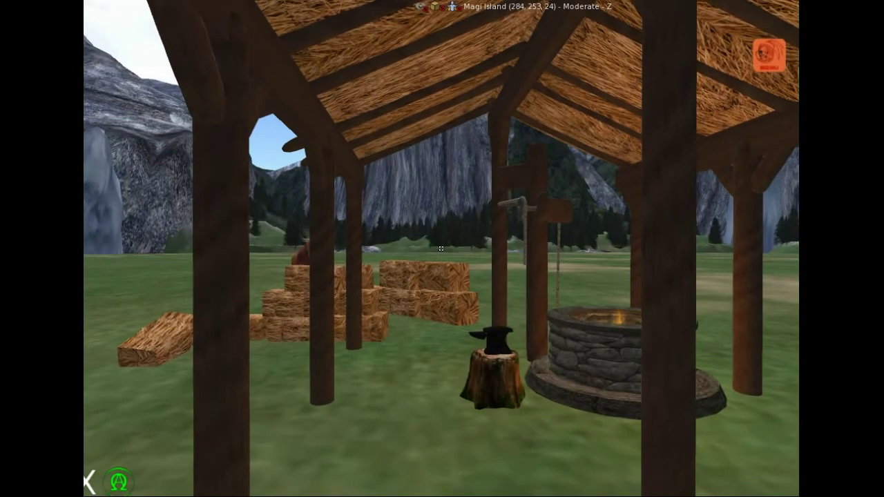
pyautogui.press('Escape')
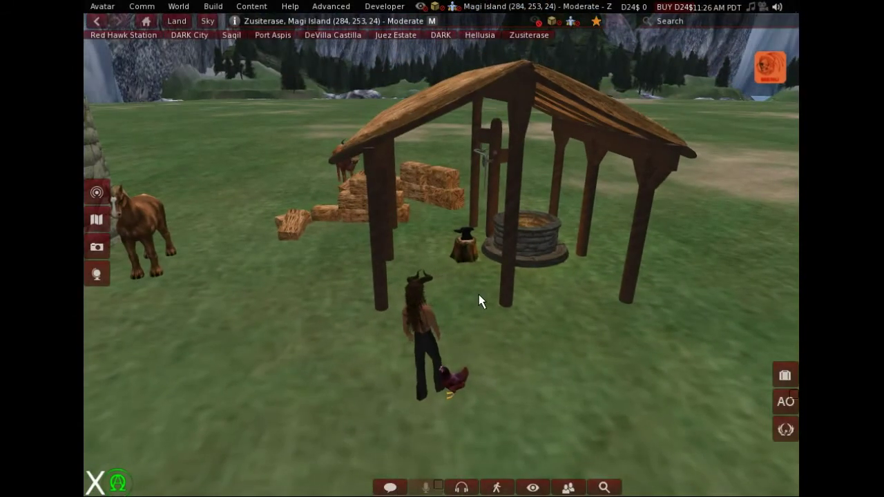
pyautogui.doubleClick(478, 294)
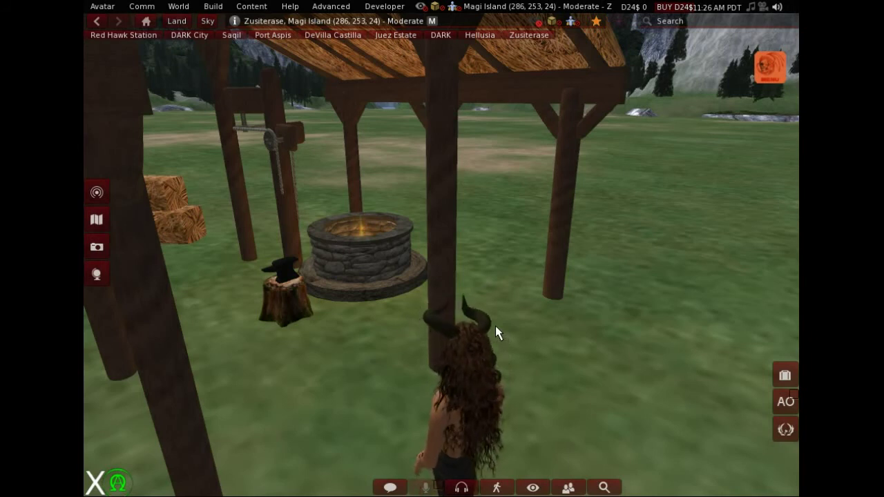
pyautogui.click(784, 375)
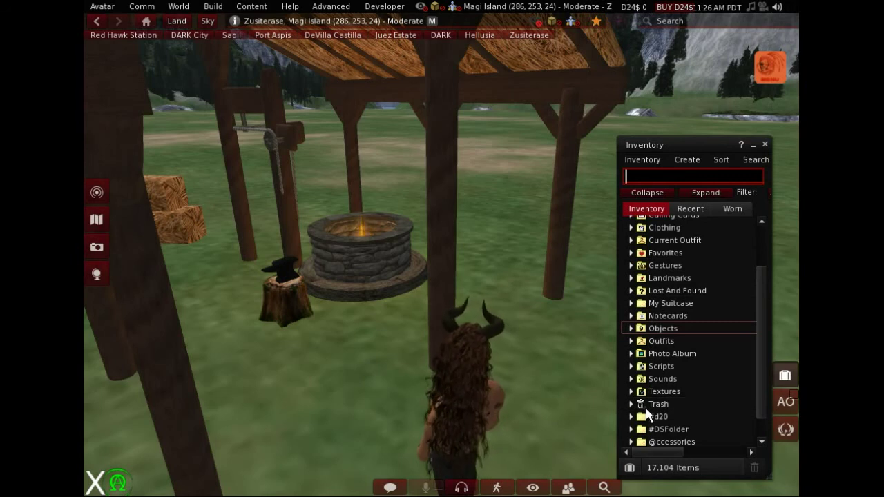
pyautogui.click(785, 377)
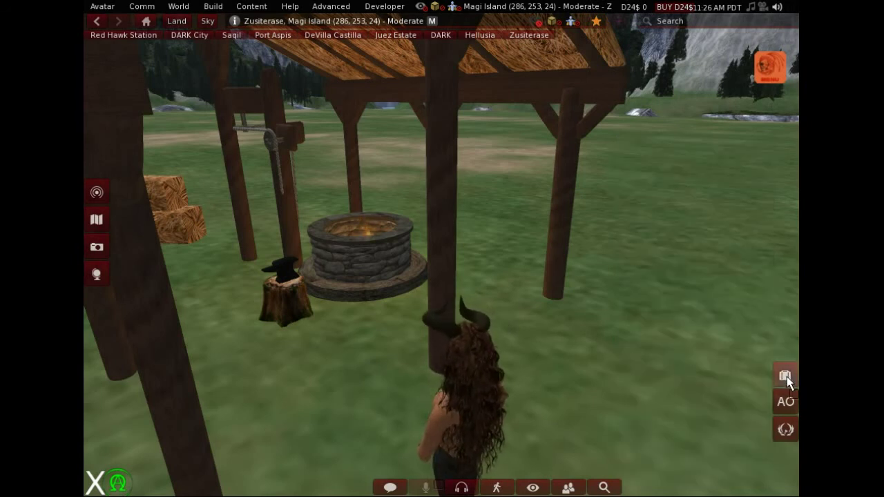
pyautogui.click(786, 377)
pyautogui.click(786, 376)
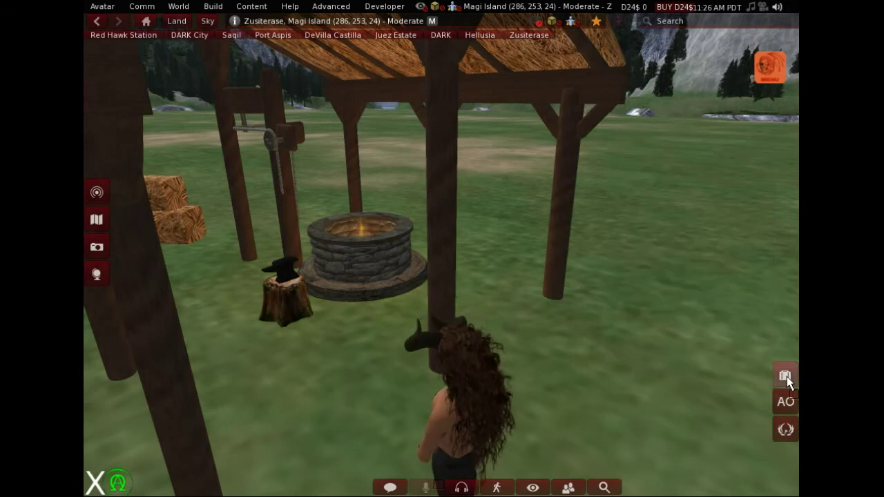
# Step: Expand the inventory's Objects folder, collapse its NPCs & Animals subfolder and bring up the options for the Forge Barrow Pull item
pyautogui.click(785, 376)
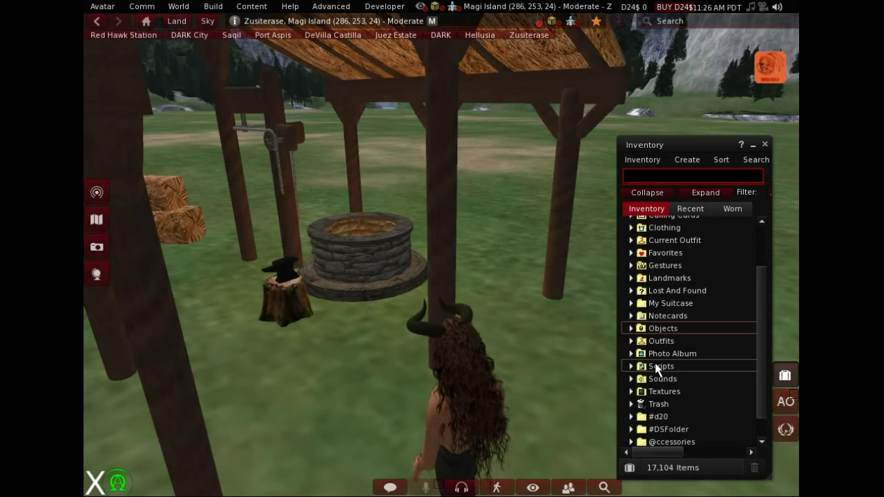
pyautogui.click(631, 329)
pyautogui.scroll(-6, 636, 355)
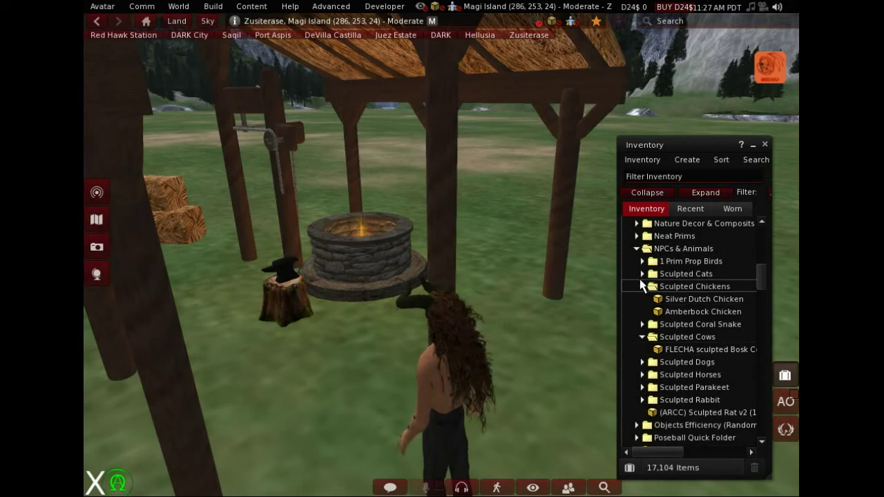
pyautogui.click(637, 250)
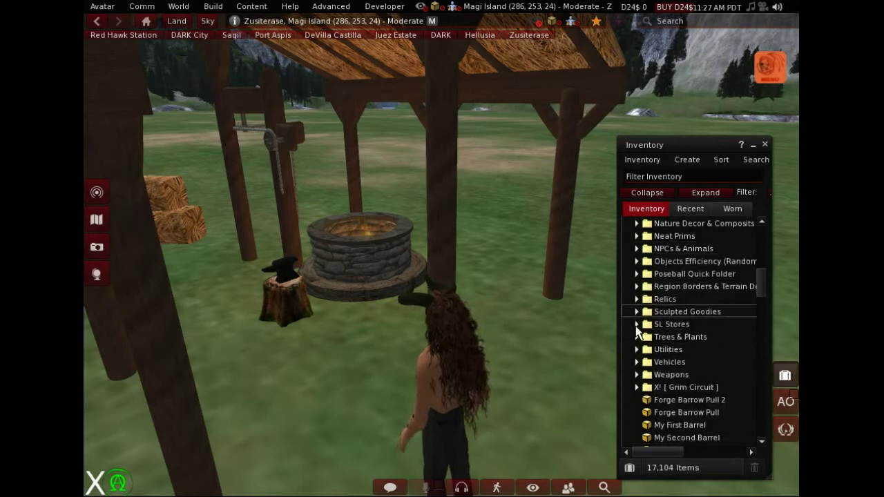
pyautogui.scroll(-3, 663, 378)
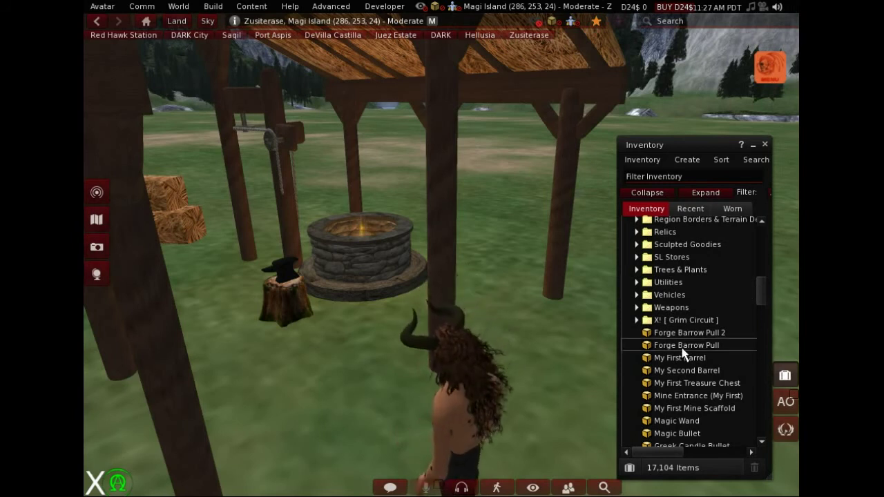
pyautogui.rightClick(684, 351)
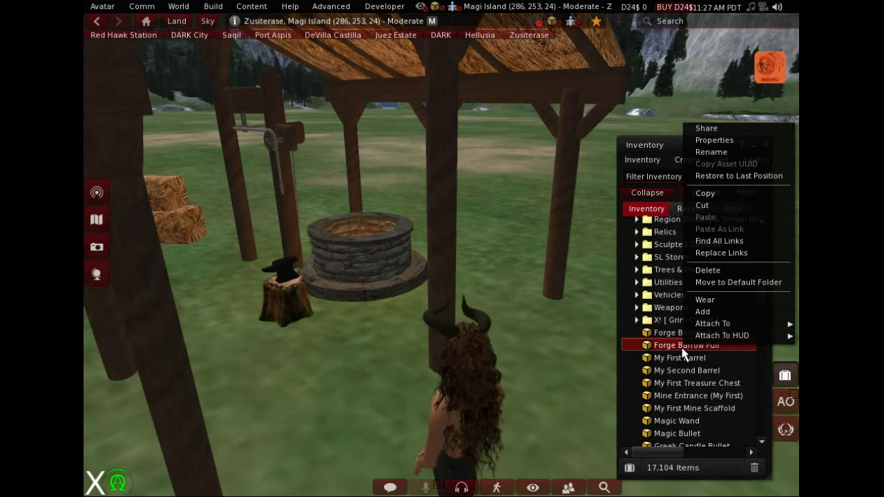
# Step: Open the stone well under the shelter for editing and review its general, object, features, texture and content settings
pyautogui.rightClick(371, 266)
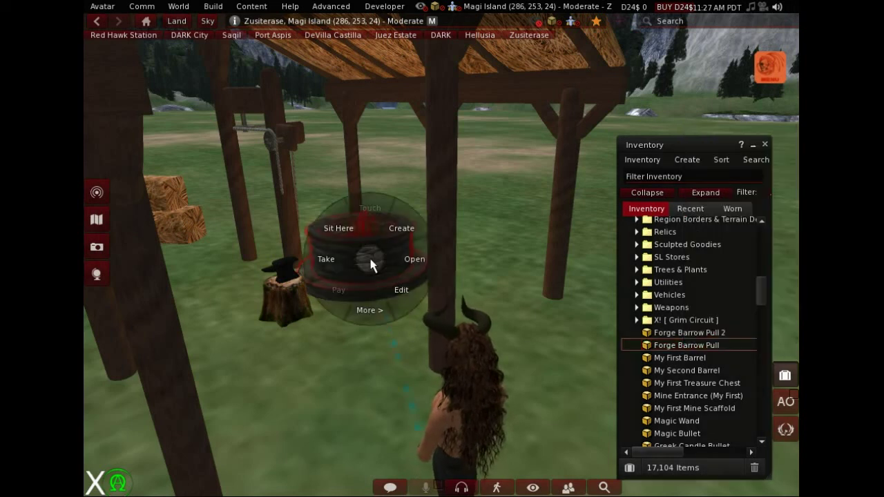
pyautogui.click(395, 288)
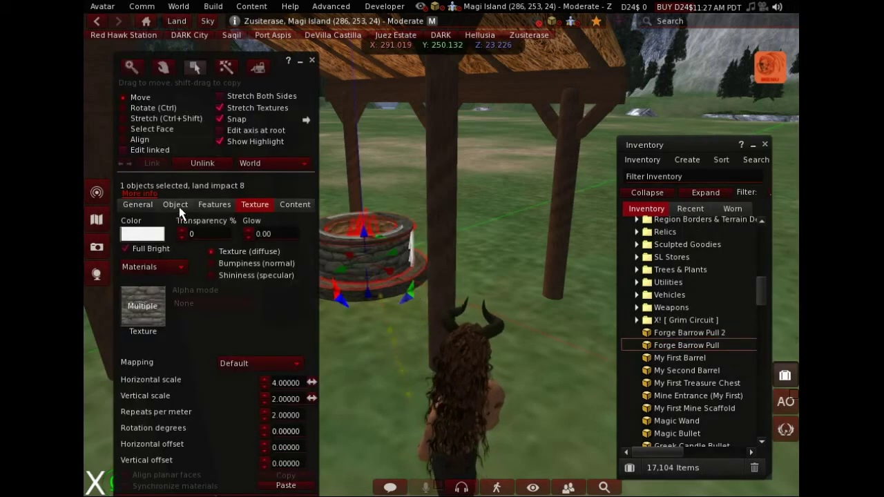
pyautogui.click(213, 207)
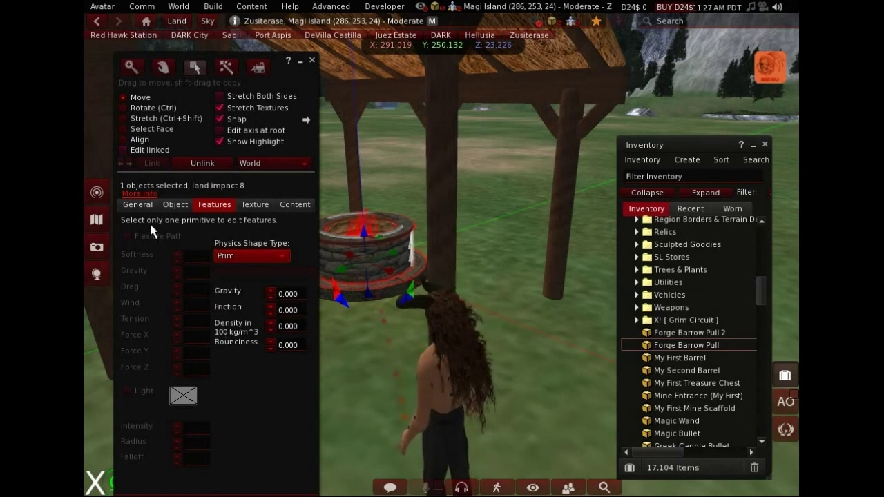
pyautogui.click(137, 206)
pyautogui.click(174, 205)
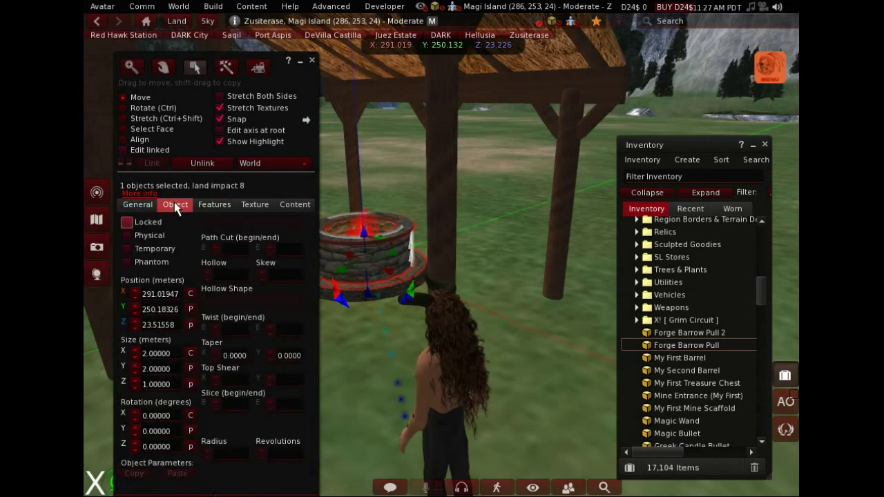
pyautogui.click(214, 205)
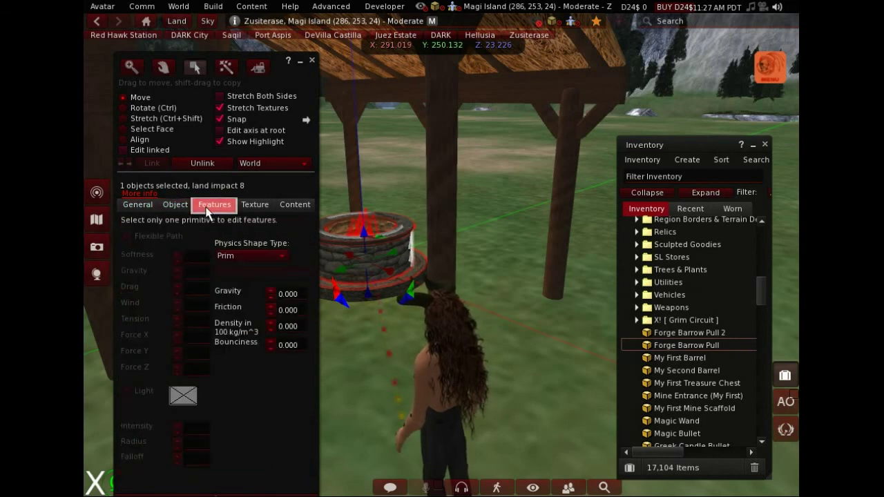
pyautogui.click(254, 205)
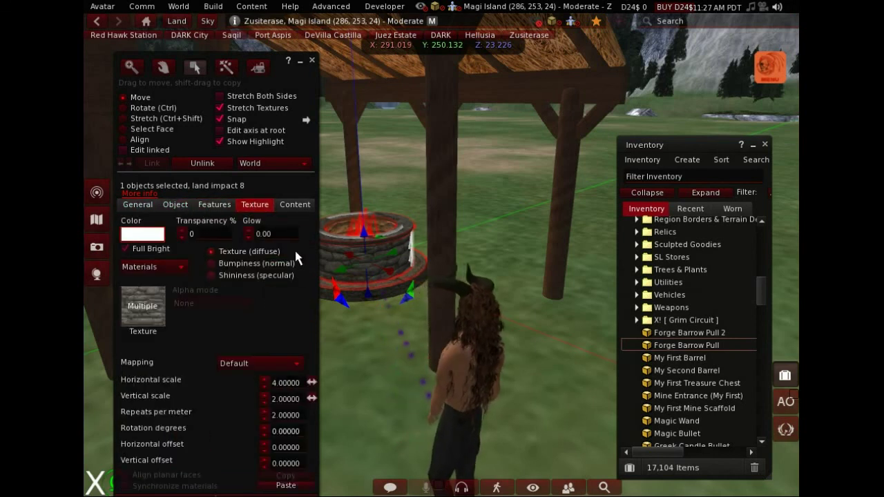
pyautogui.click(295, 206)
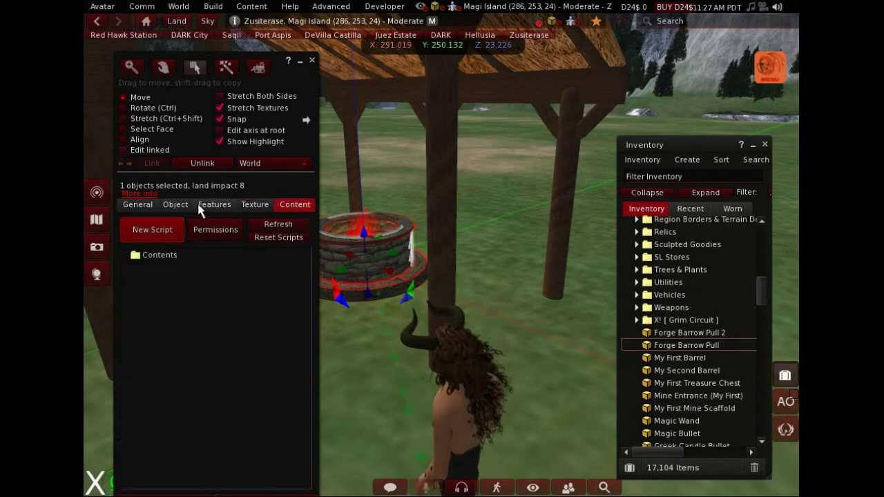
# Step: Rename the stone well object as Smith Forge and close its editor
pyautogui.click(173, 205)
pyautogui.click(131, 202)
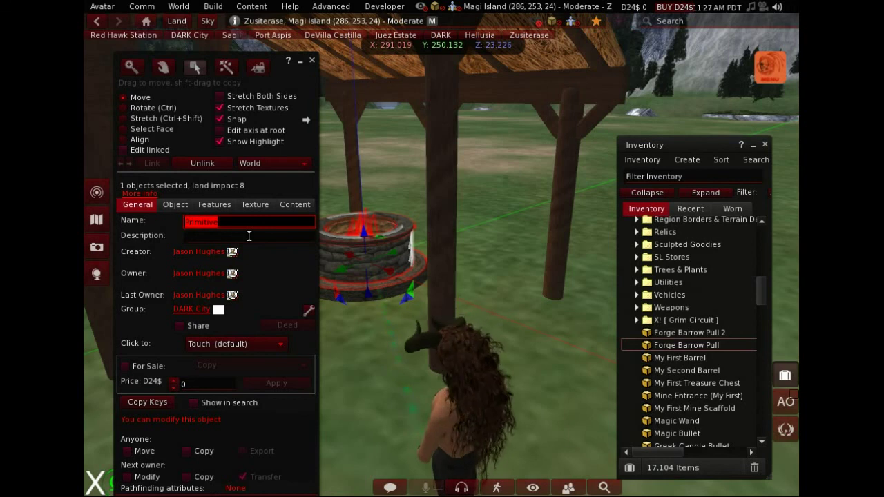
pyautogui.write('Smith')
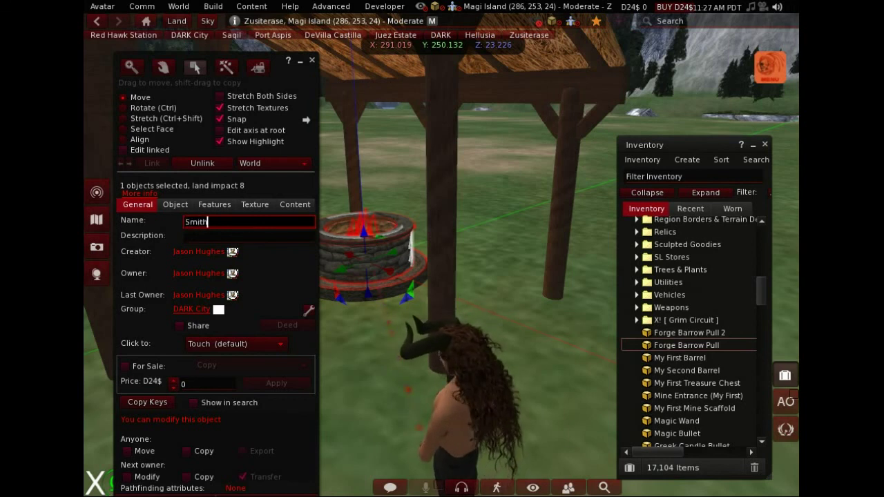
pyautogui.write(' Forge')
pyautogui.press('Return')
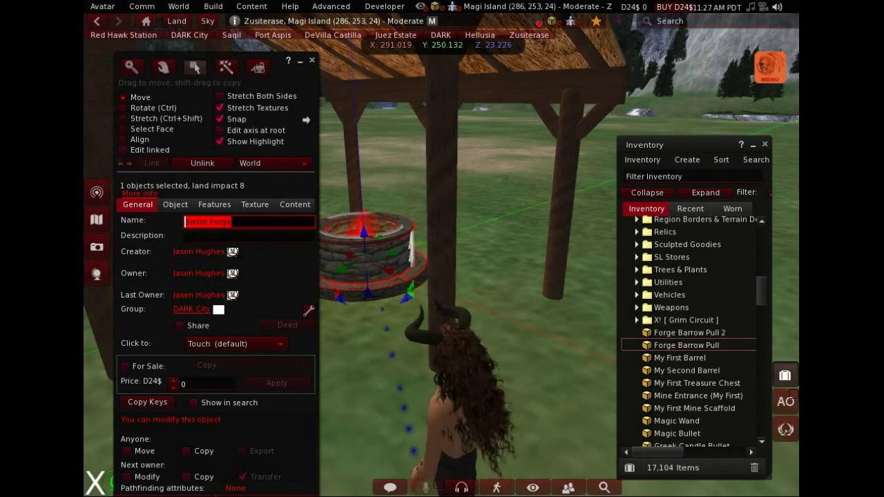
pyautogui.click(312, 60)
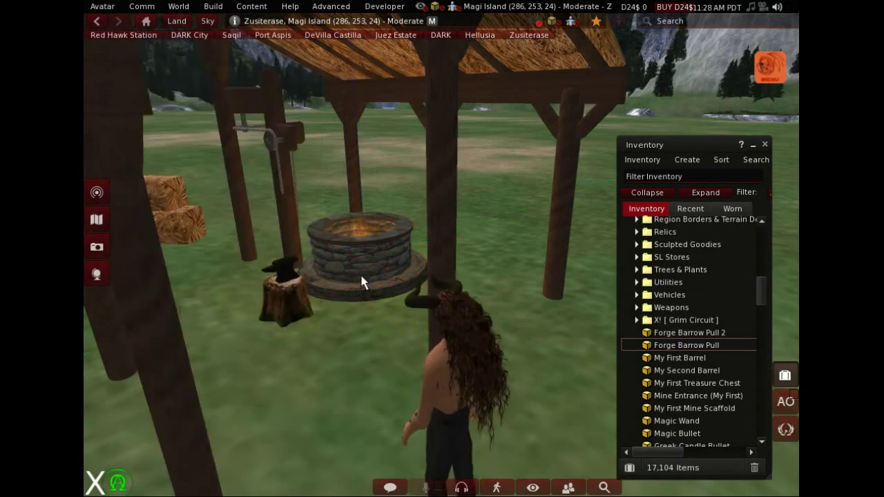
# Step: Walk the avatar back from the forge, turn it to face the anvil and hay bales, and close the inventory
pyautogui.press('Down')
pyautogui.press('Left')
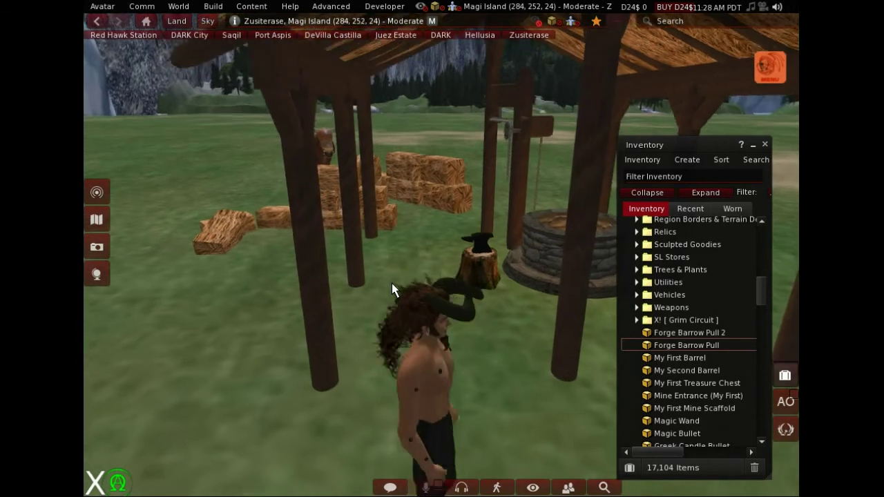
pyautogui.press('Up')
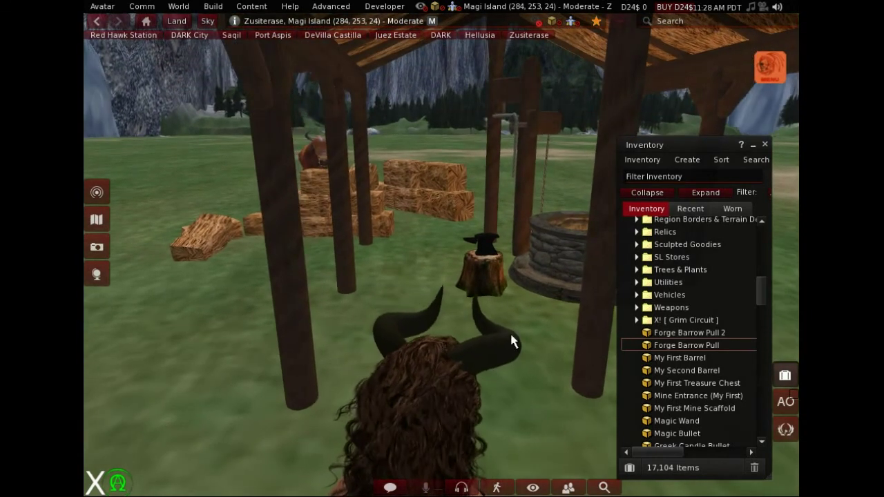
pyautogui.click(785, 375)
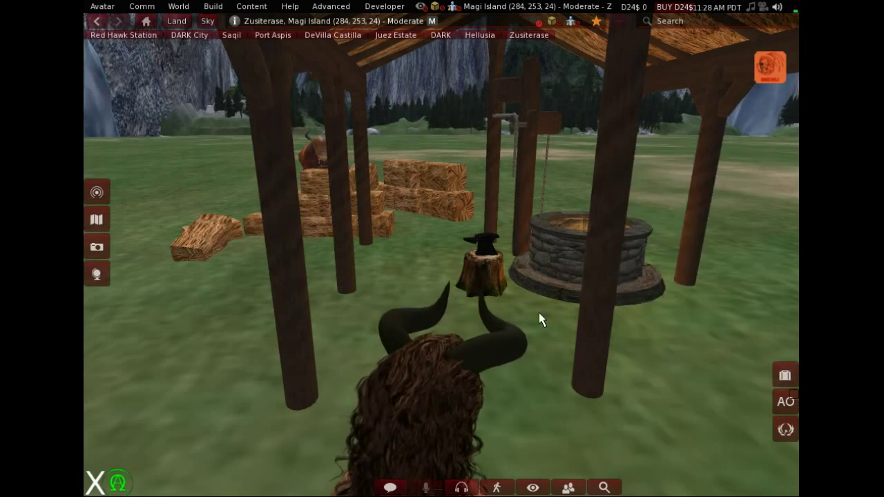